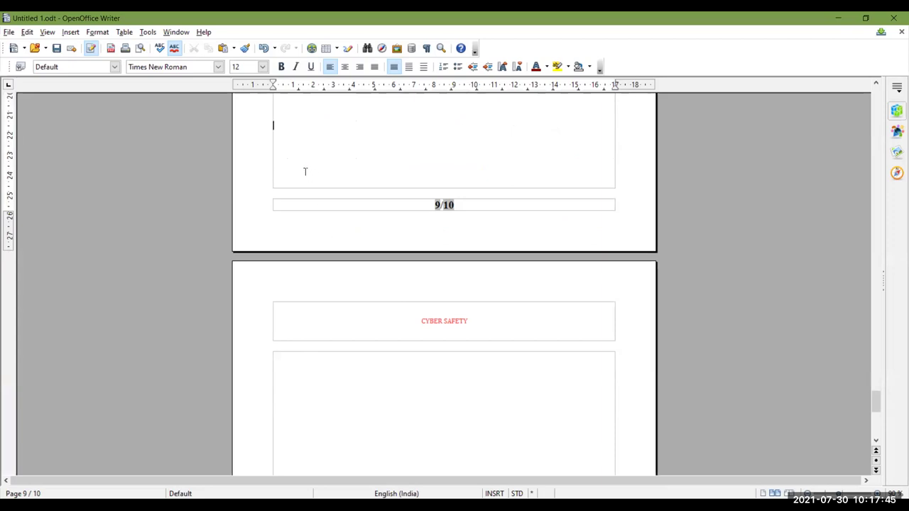
# Remove the surplus blank page after page 9's text and insert a page break to start a fresh page.
pyautogui.press('Delete')
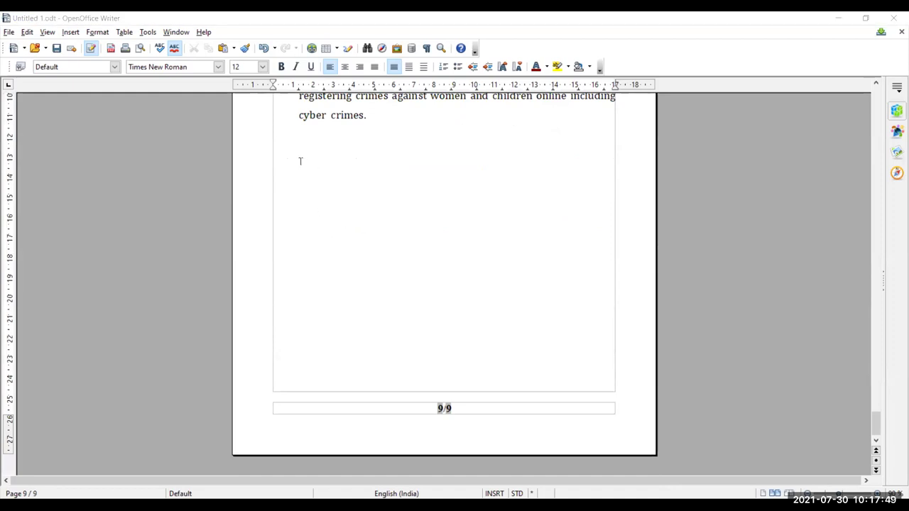
pyautogui.click(299, 161)
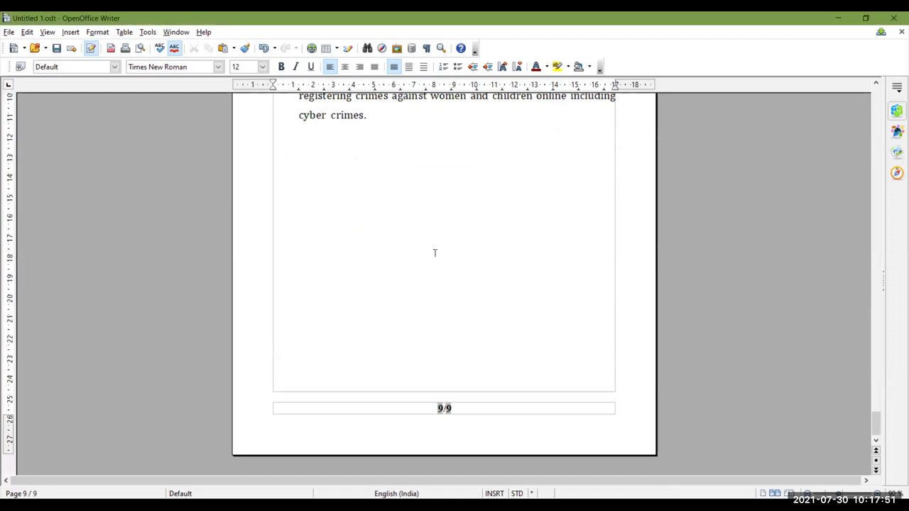
pyautogui.hotkey('ctrl', 'Return')
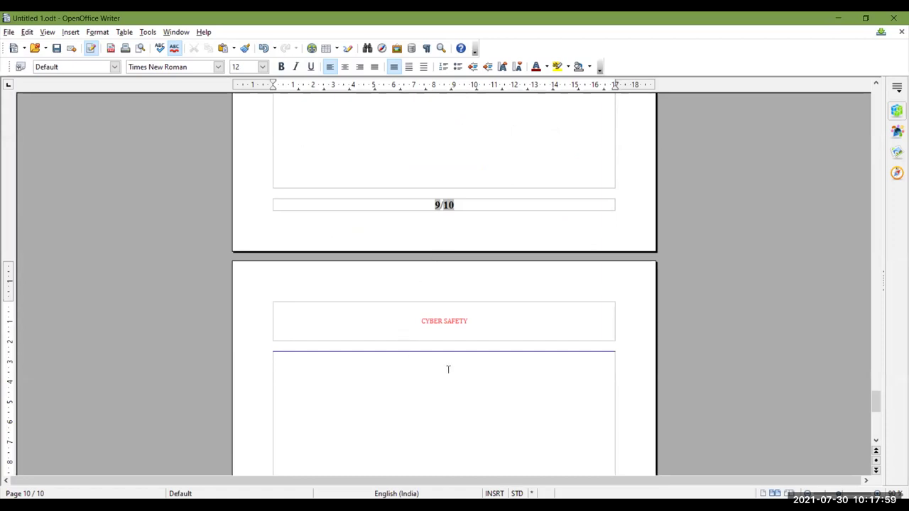
# Try a page break before the "Cyber Crime" heading on page 7, and undo it.
pyautogui.scroll(15, 454, 386)
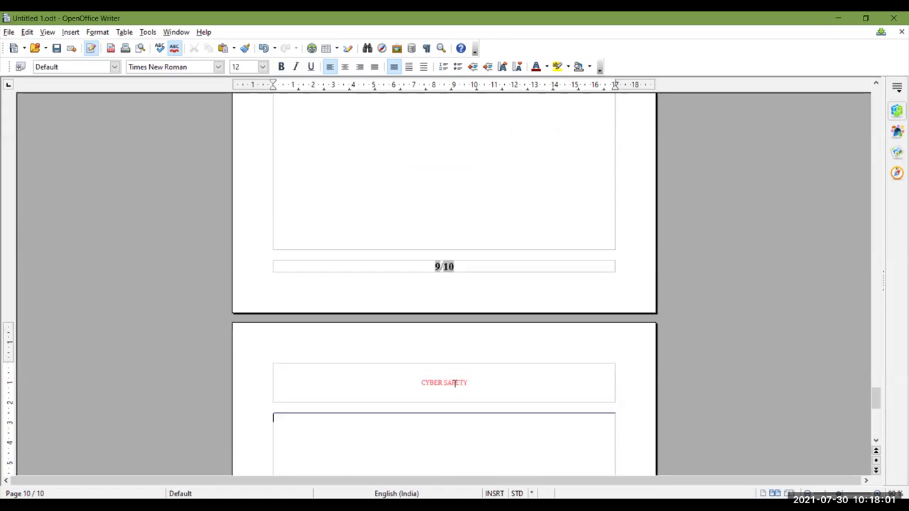
pyautogui.scroll(12, 450, 389)
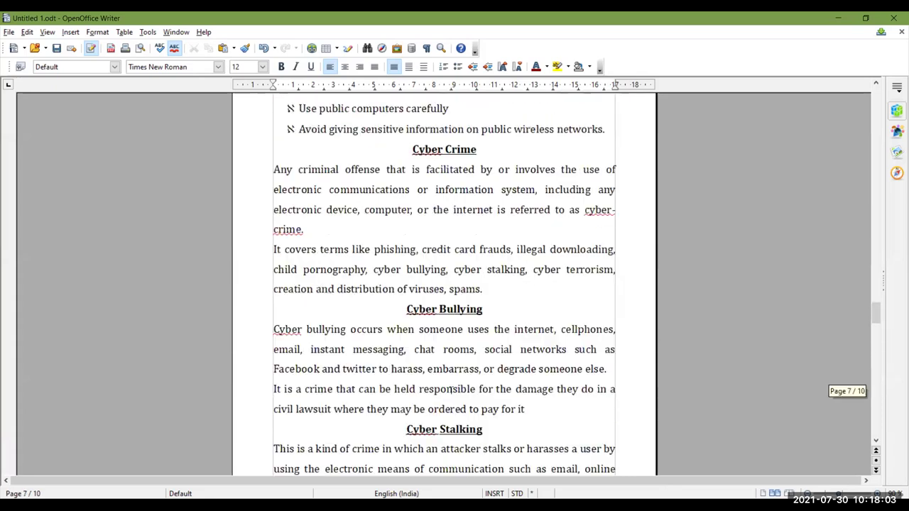
pyautogui.click(490, 284)
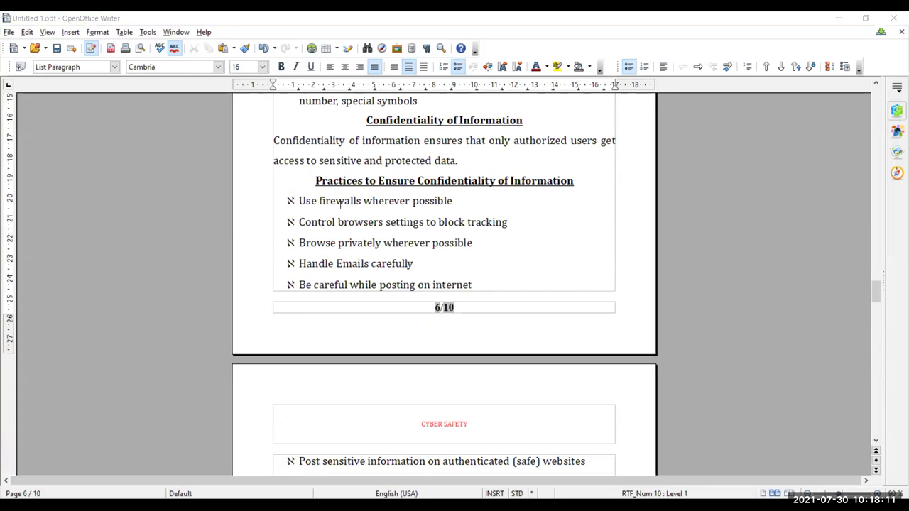
pyautogui.scroll(6, 377, 220)
pyautogui.scroll(-3, 417, 277)
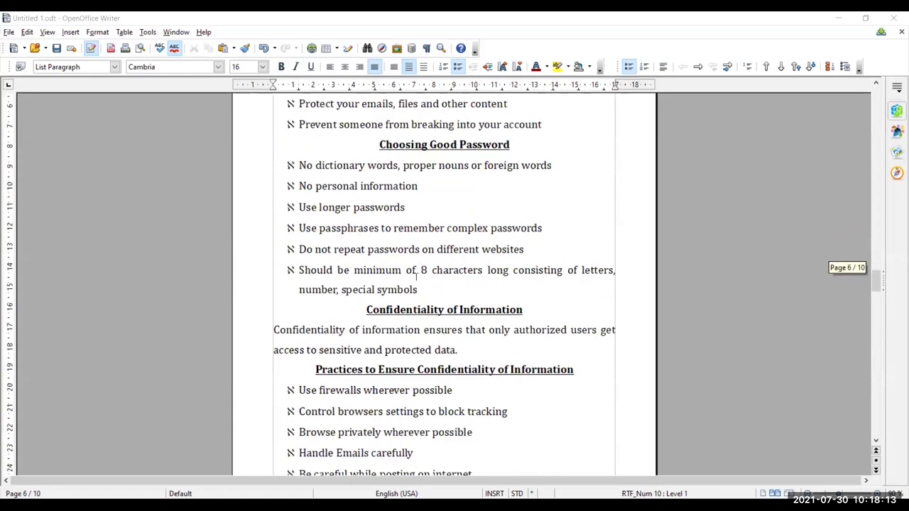
pyautogui.scroll(-10, 417, 277)
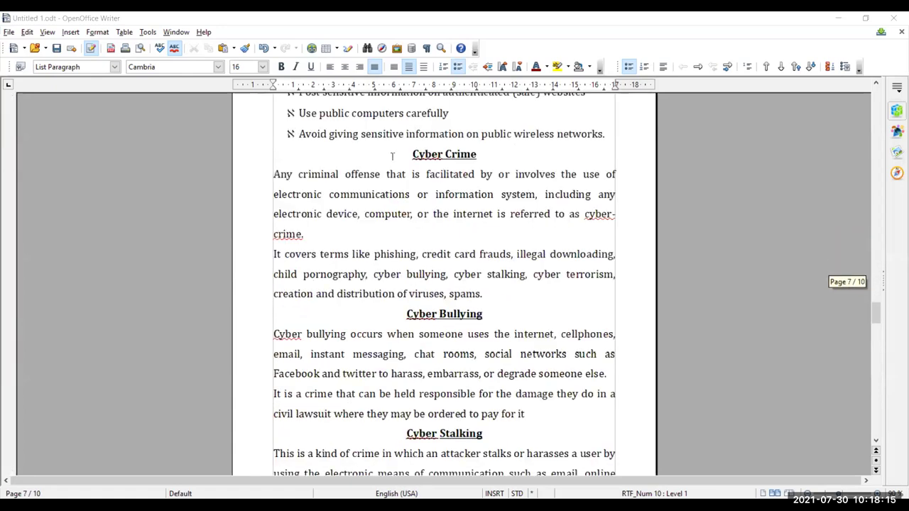
pyautogui.click(717, 269)
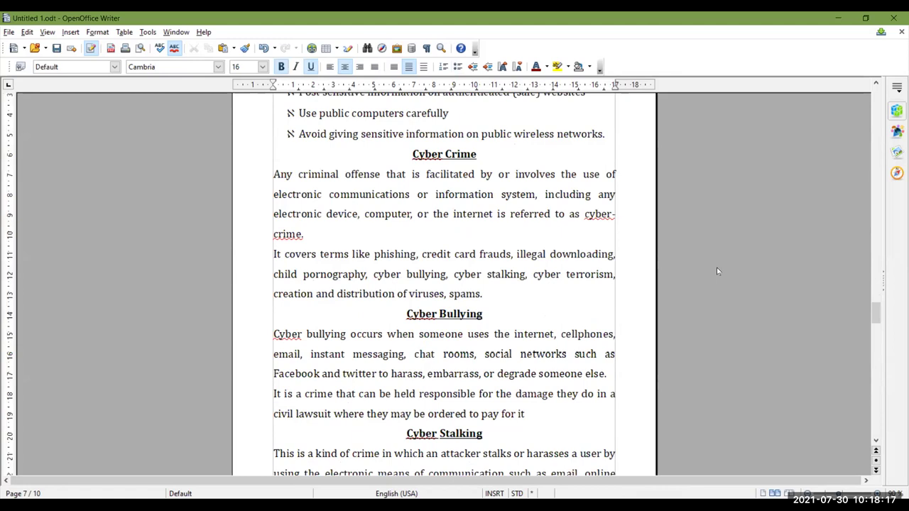
pyautogui.hotkey('ctrl', 'Return')
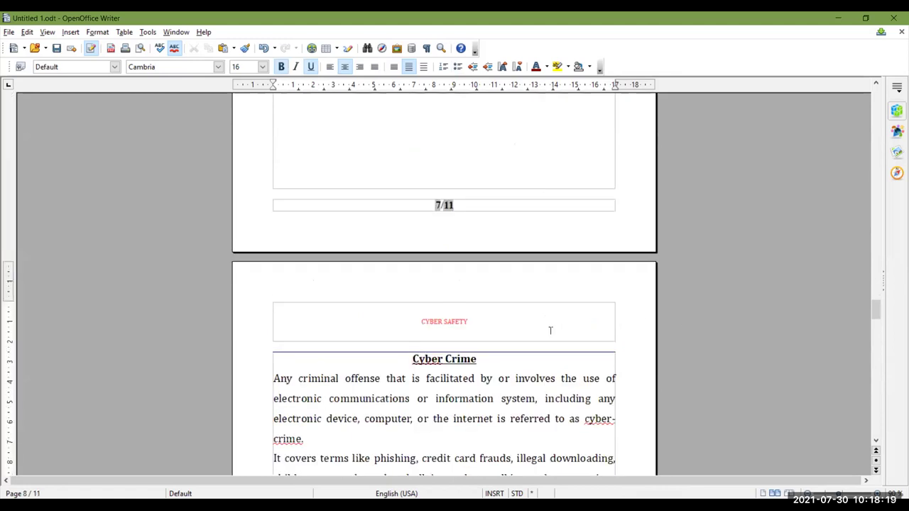
pyautogui.scroll(5, 550, 331)
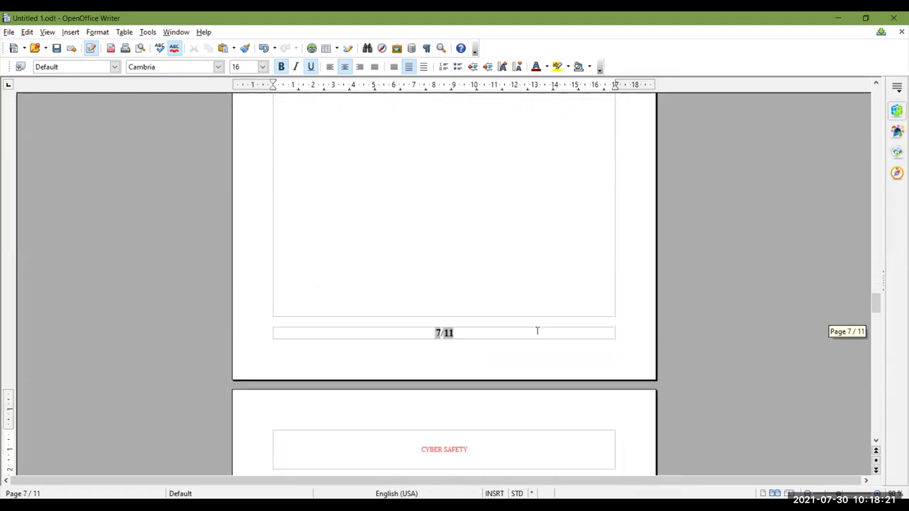
pyautogui.scroll(-8, 537, 330)
pyautogui.scroll(-2, 537, 330)
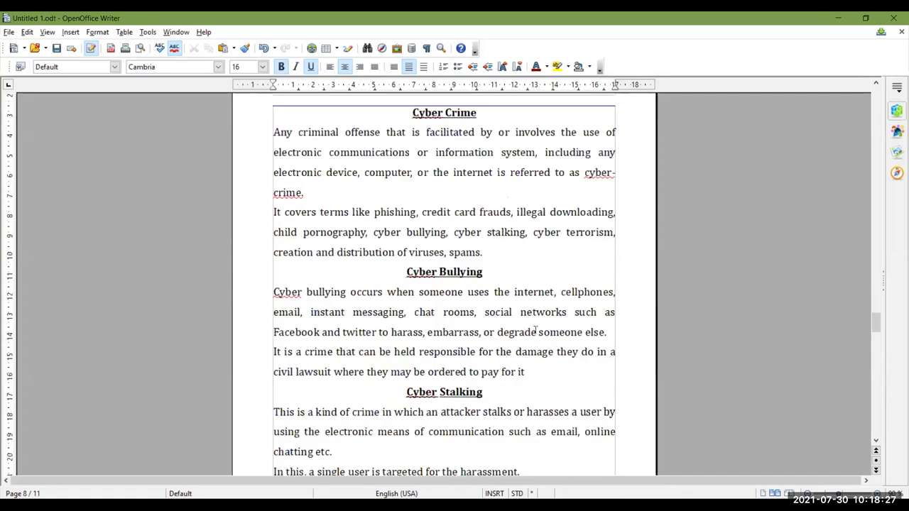
pyautogui.hotkey('ctrl', 'z')
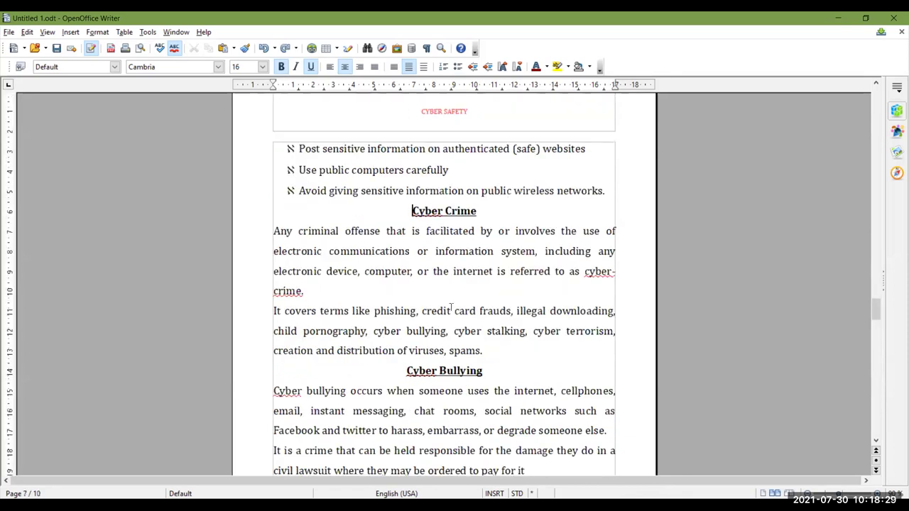
# Place the cursor on the blank last page and show the Drawing toolbar, docked below the Formatting toolbar.
pyautogui.scroll(-15, 450, 307)
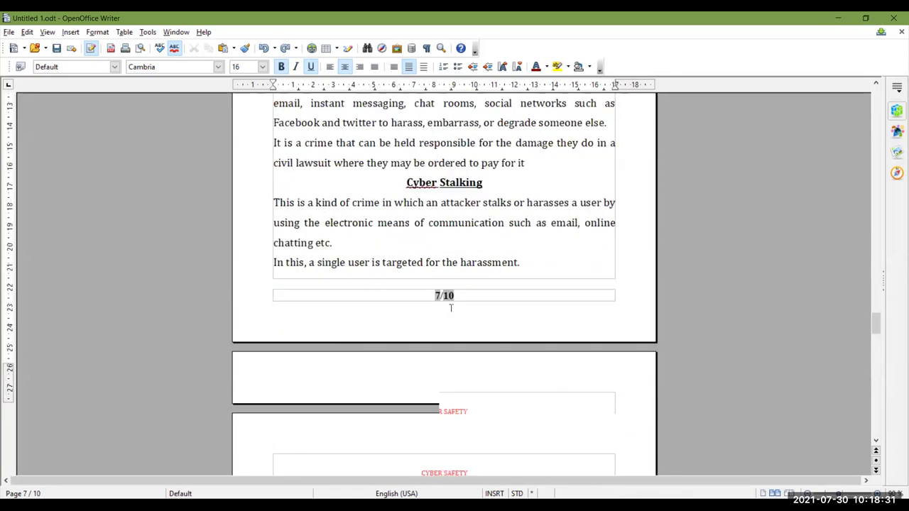
pyautogui.scroll(-20, 450, 306)
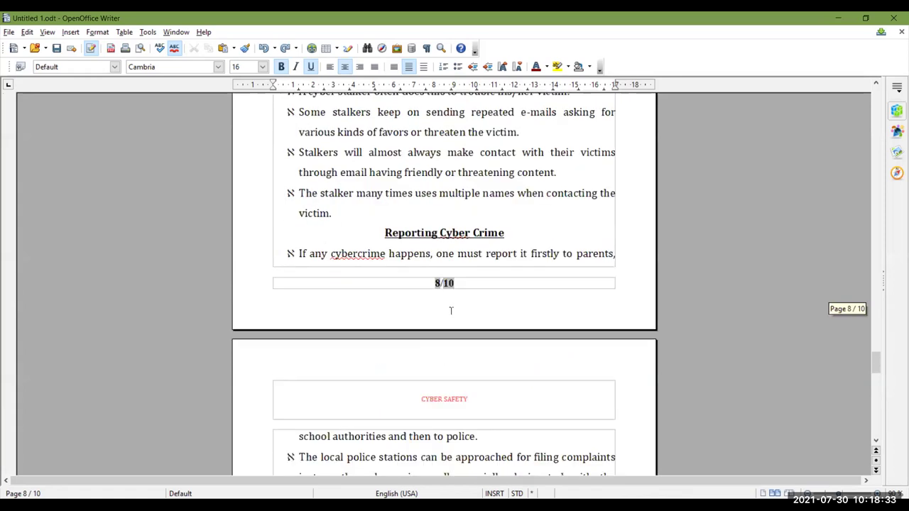
pyautogui.scroll(-5, 452, 313)
pyautogui.click(371, 281)
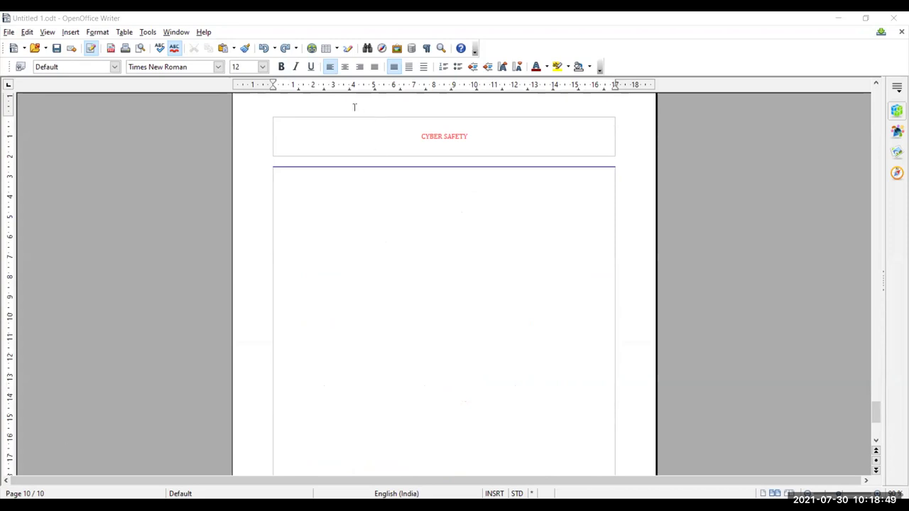
pyautogui.click(48, 32)
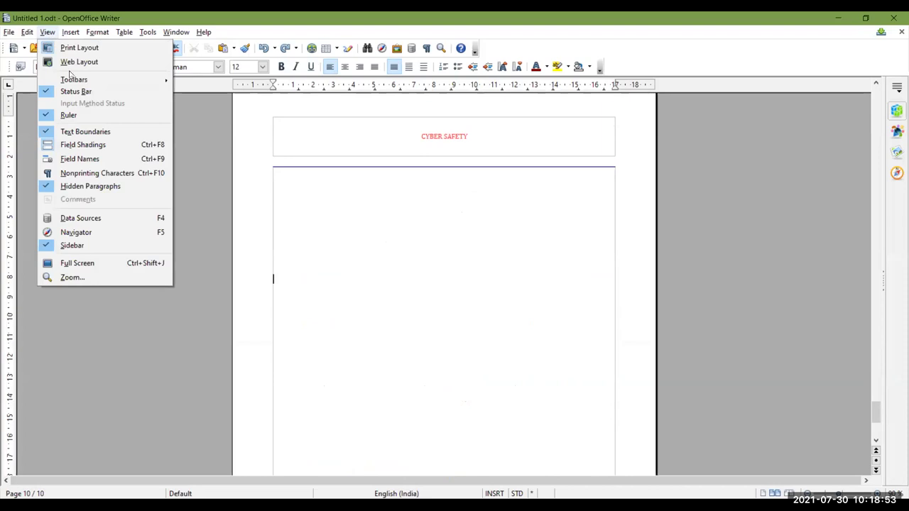
pyautogui.moveTo(73, 81)
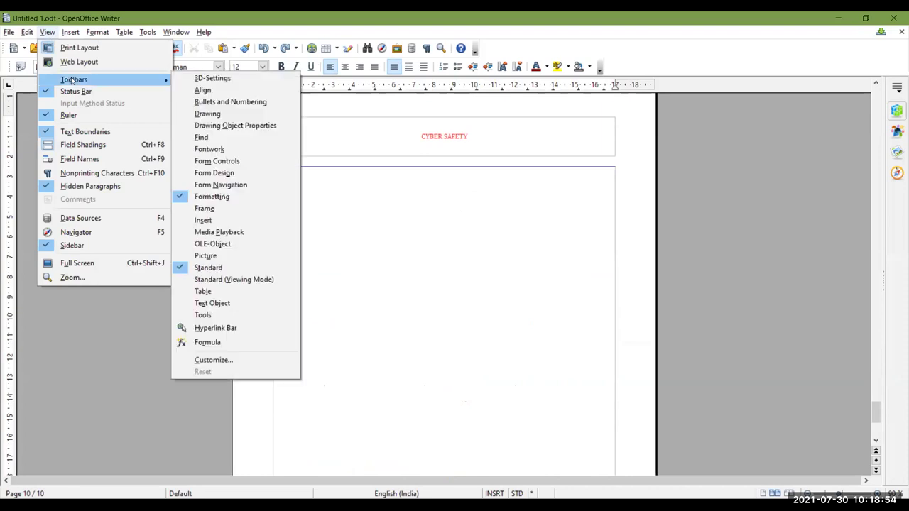
pyautogui.click(223, 115)
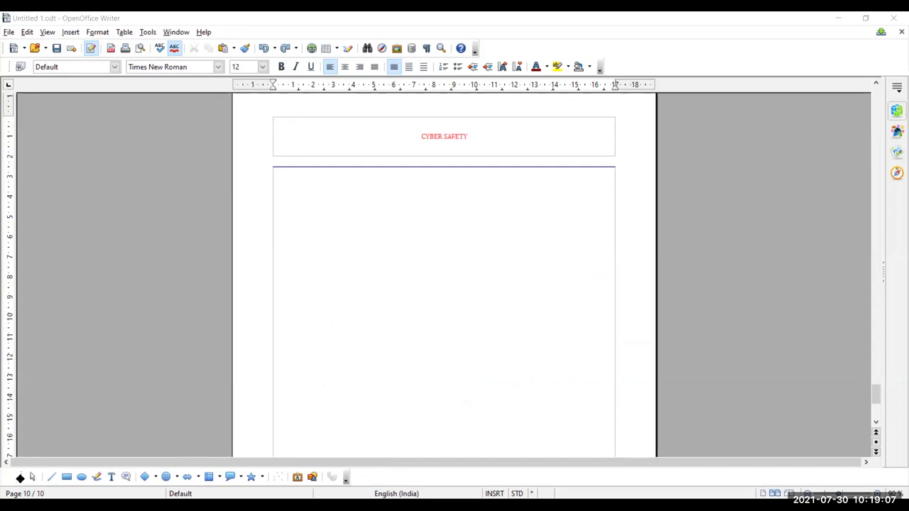
pyautogui.moveTo(21, 479)
pyautogui.mouseDown()
pyautogui.moveTo(44, 310)
pyautogui.moveTo(40, 187)
pyautogui.moveTo(8, 83)
pyautogui.mouseUp()
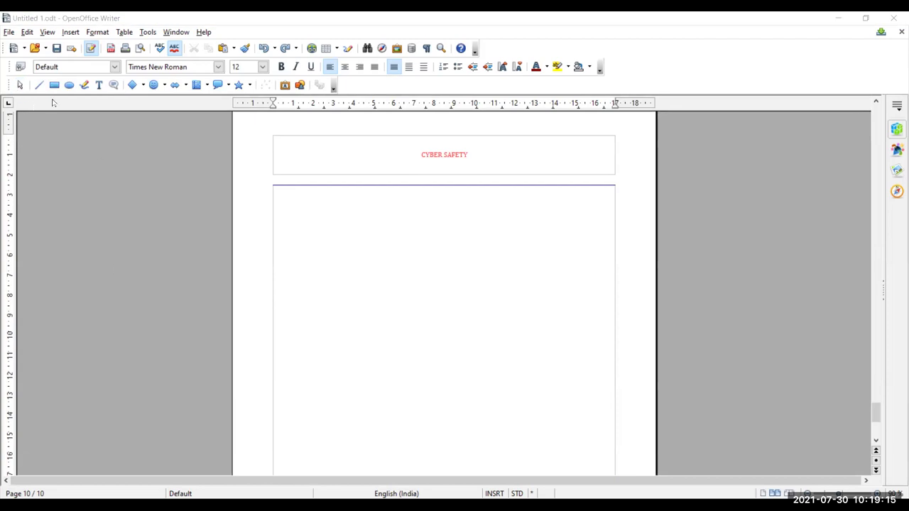
# Hide the Drawing toolbar, then toggle it on and off again with Show Draw Functions.
pyautogui.click(47, 32)
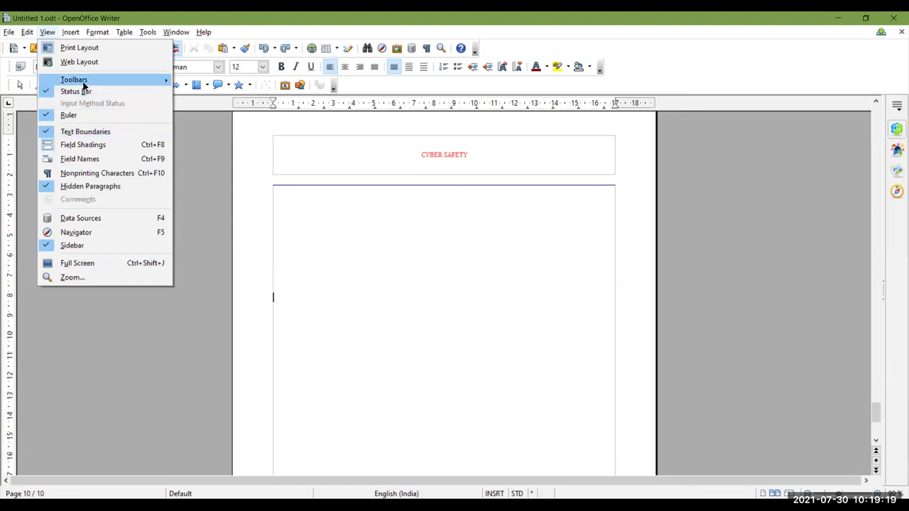
pyautogui.click(221, 117)
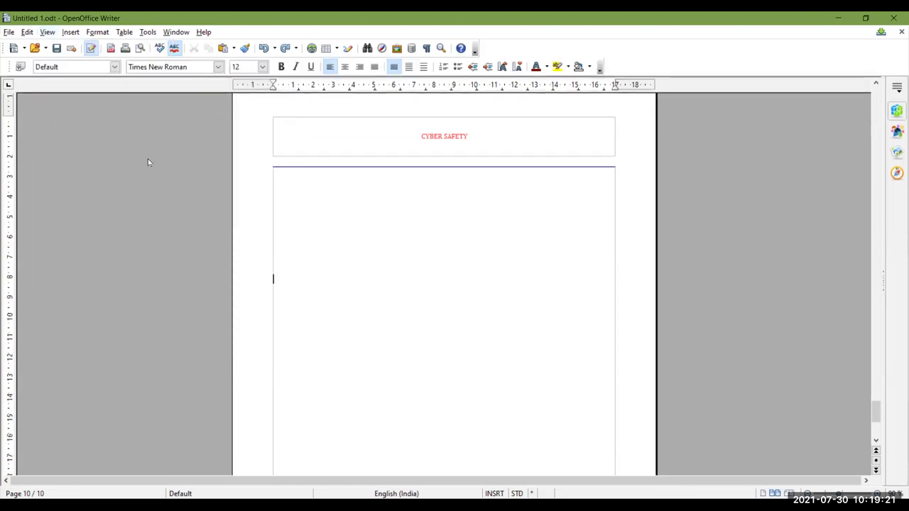
pyautogui.click(348, 48)
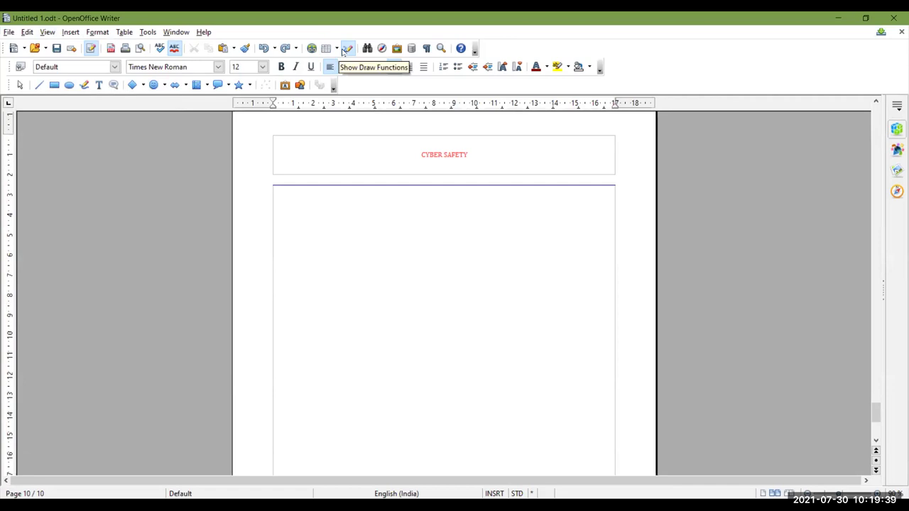
pyautogui.click(344, 52)
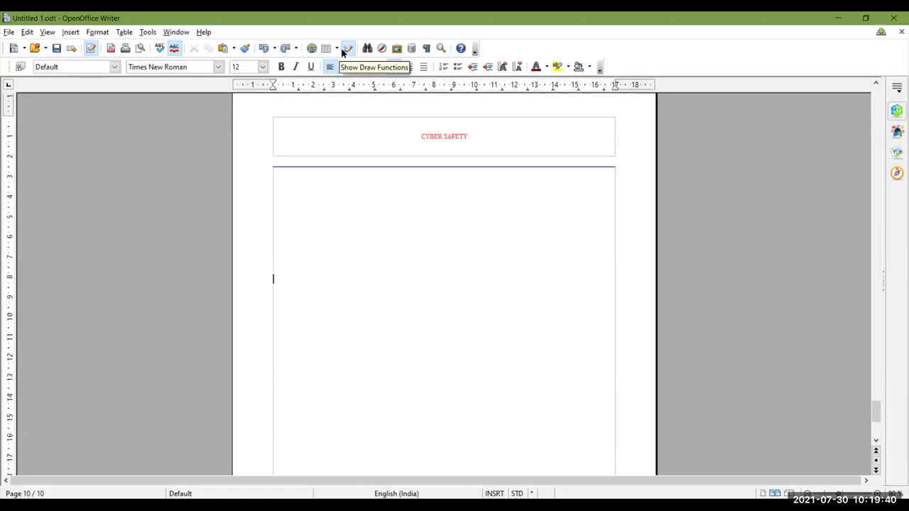
# Examine the Standard toolbar's list of visible buttons for the Show Draw Functions entry.
pyautogui.click(476, 51)
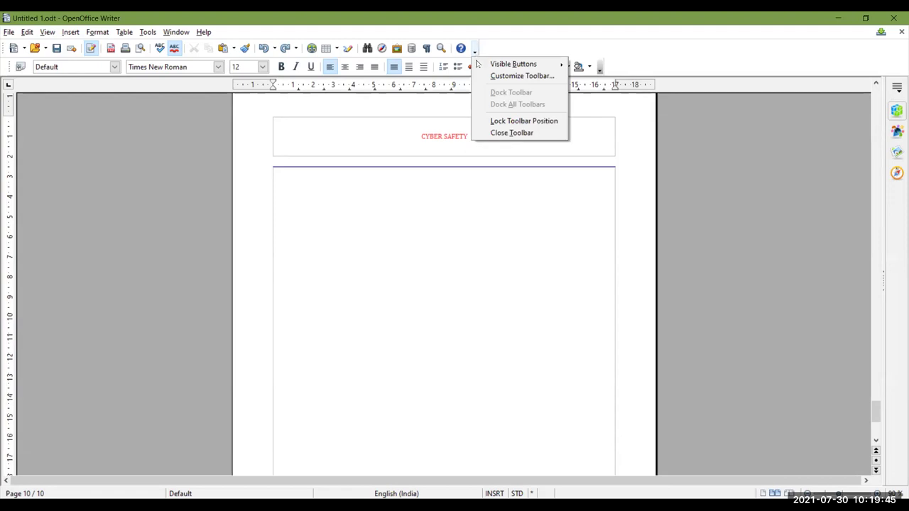
pyautogui.moveTo(509, 67)
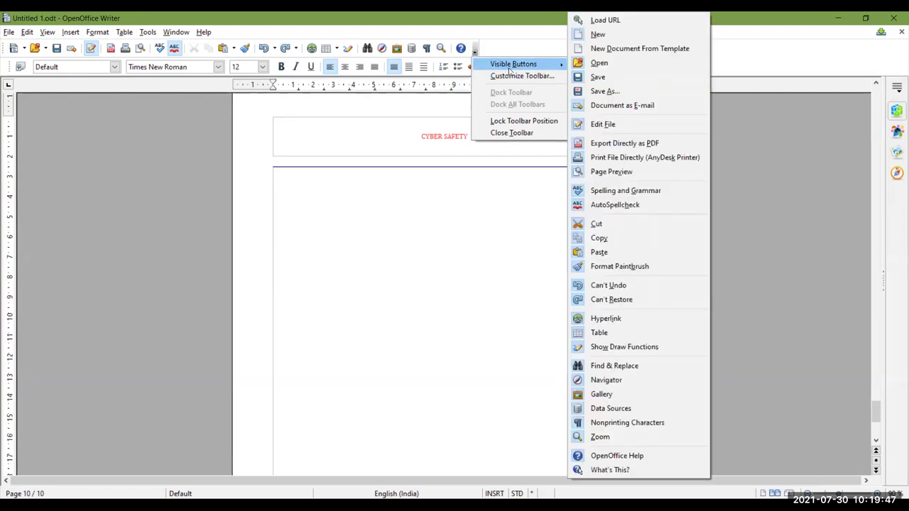
pyautogui.click(568, 66)
pyautogui.click(475, 51)
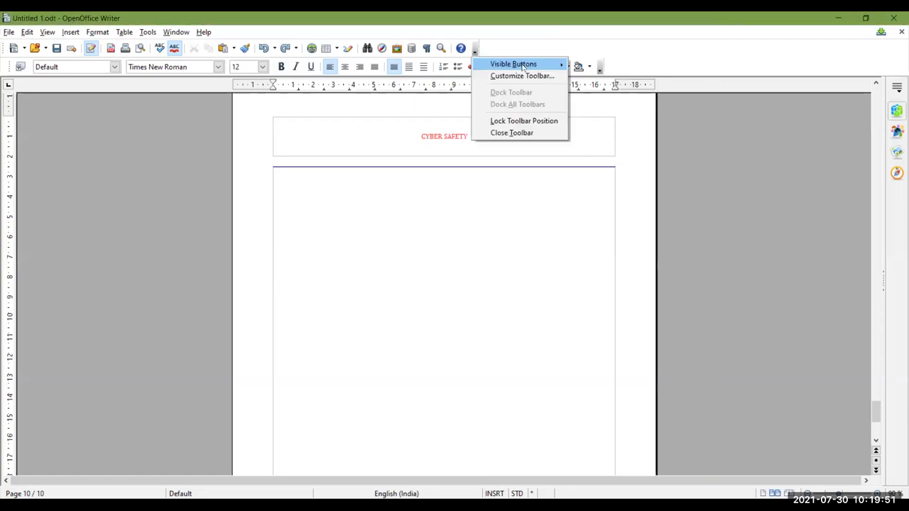
pyautogui.moveTo(523, 65)
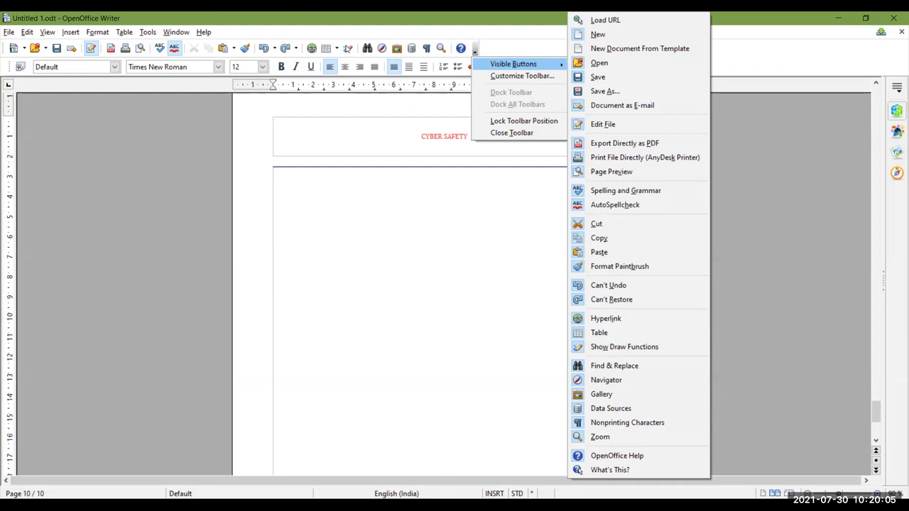
pyautogui.click(350, 53)
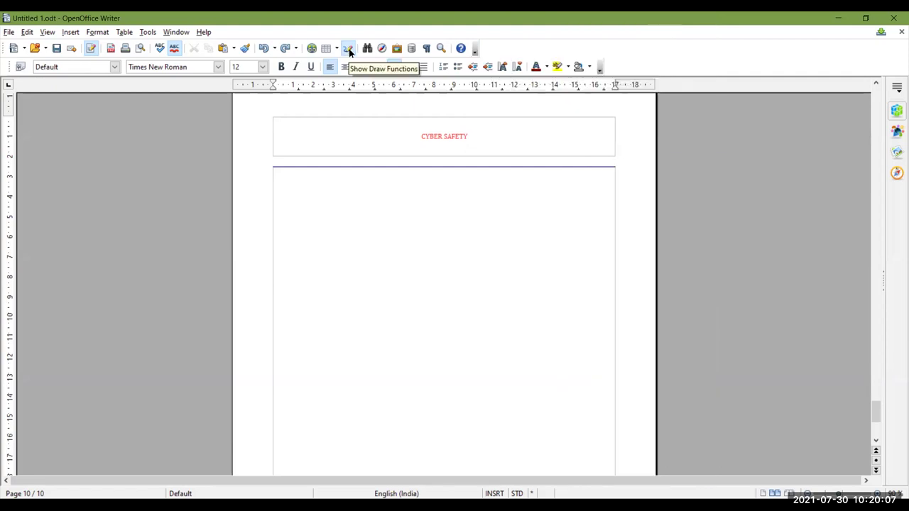
# Show the draw functions and draw a diagonal line spanning about 3.5 × 3.9 cm near the blank page's upper left.
pyautogui.click(348, 48)
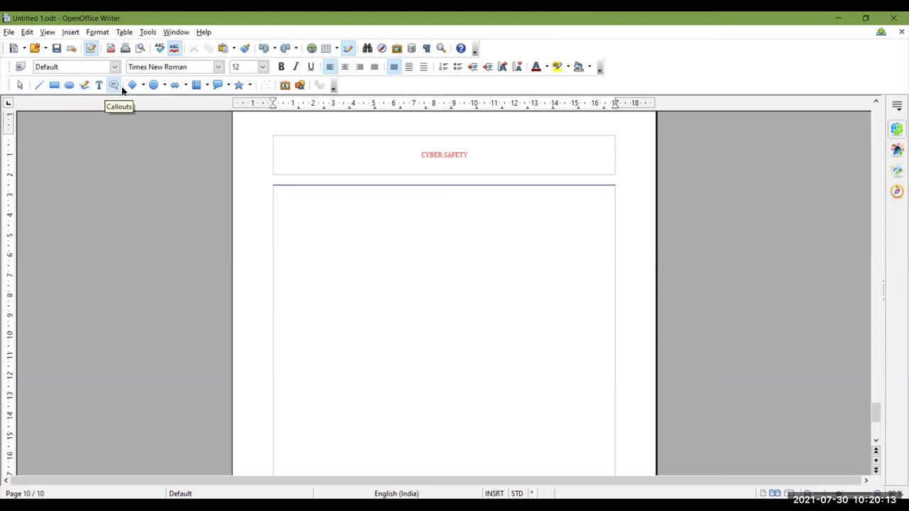
pyautogui.click(40, 86)
pyautogui.moveTo(306, 218); pyautogui.dragTo(377, 295)
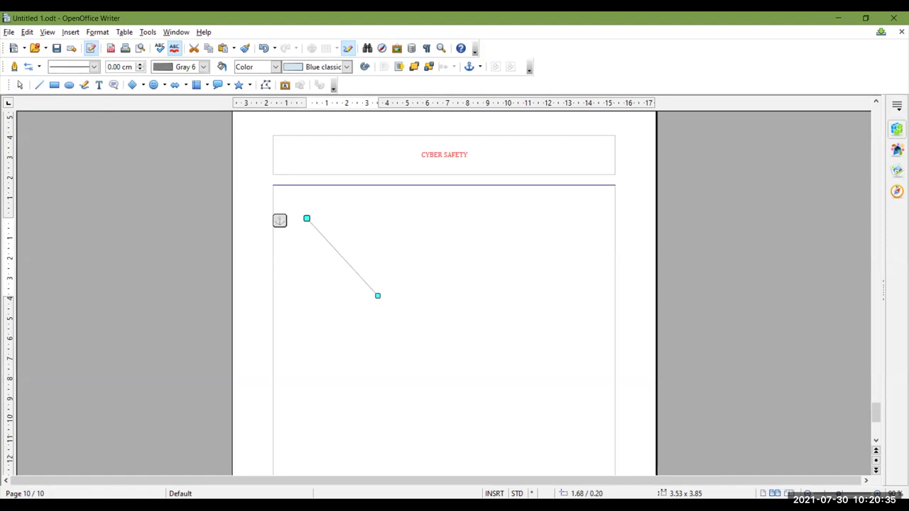
# Draw crossing vertical and horizontal lines about 4.9 and 5.8 cm long, a diagonal about 4.3 × 4.3 cm below, and a near-vertical line about 3.7 cm.
pyautogui.moveTo(447, 222); pyautogui.dragTo(447, 320)
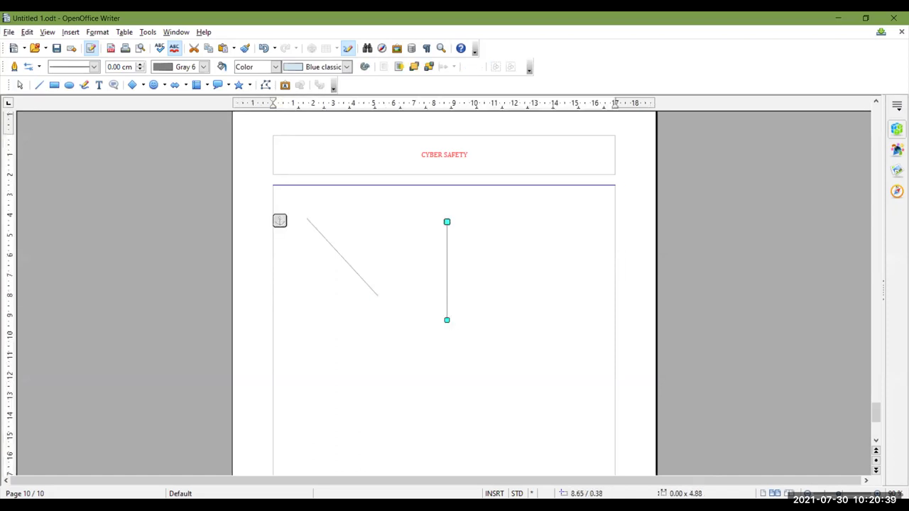
pyautogui.moveTo(403, 274); pyautogui.dragTo(520, 273)
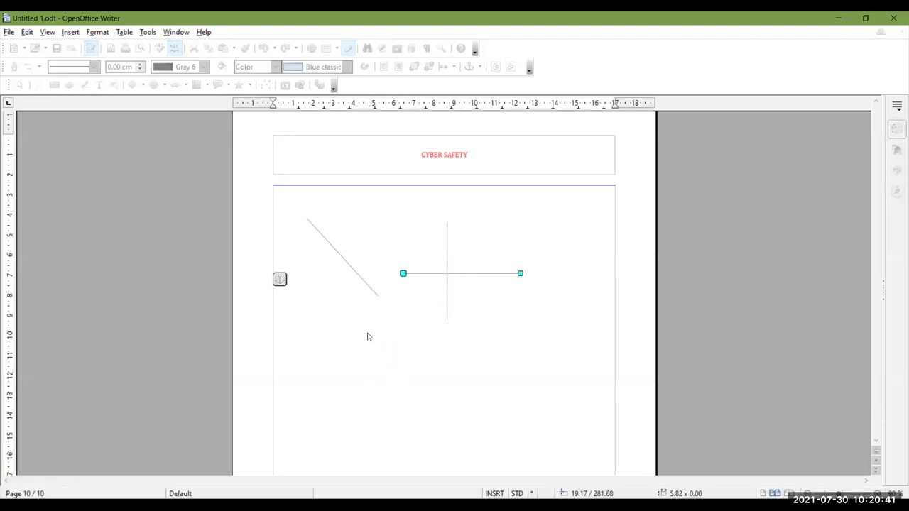
pyautogui.moveTo(359, 325); pyautogui.dragTo(446, 412)
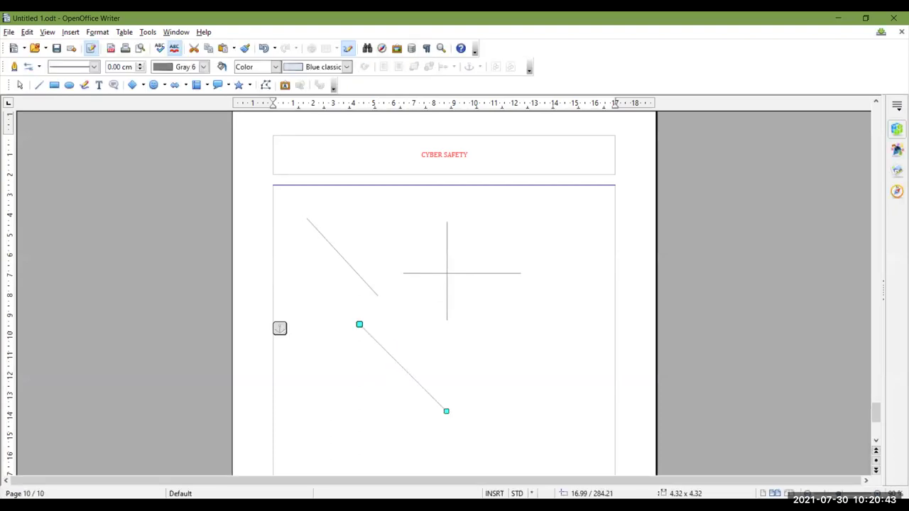
pyautogui.moveTo(491, 302); pyautogui.dragTo(487, 375)
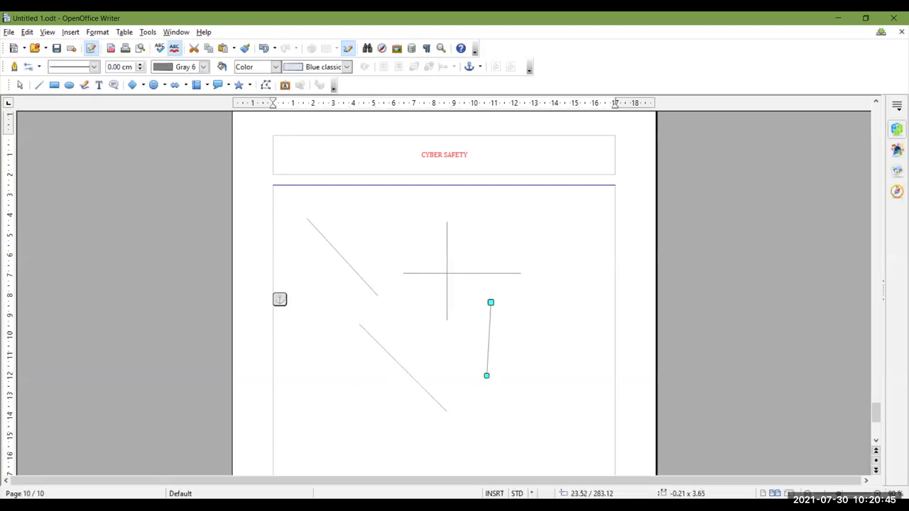
# Undo all the drawn lines so that the page is blank again.
pyautogui.hotkey('ctrl', 'z')
pyautogui.hotkey('ctrl', 'z')
pyautogui.hotkey('ctrl', 'z')
pyautogui.hotkey('ctrl', 'z')
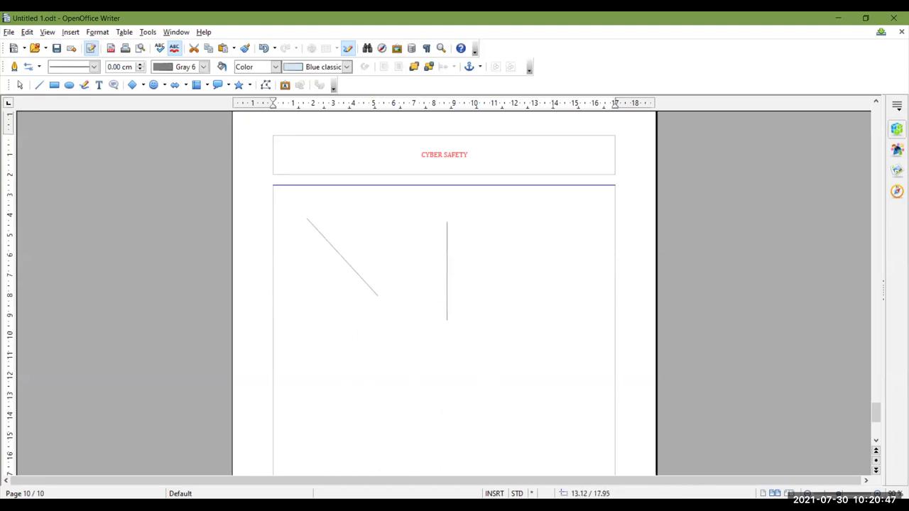
pyautogui.hotkey('ctrl', 'z')
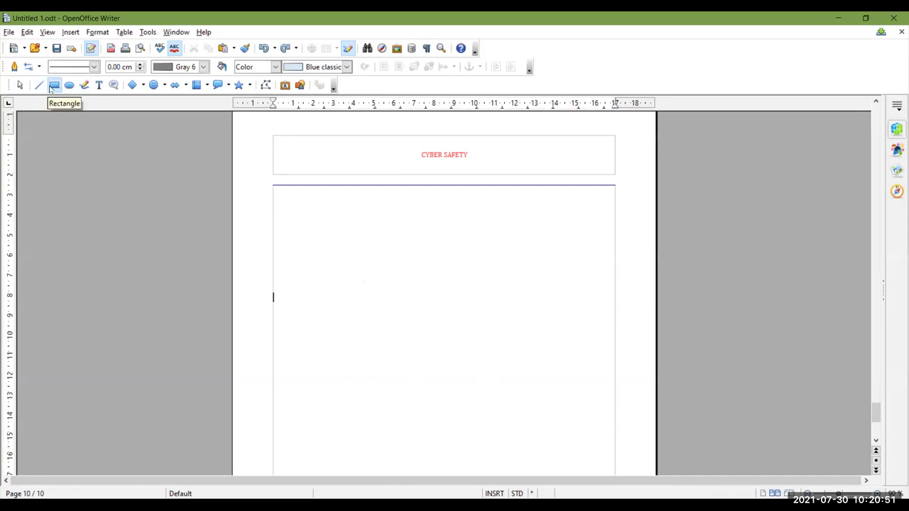
# Draw a diagonal line spanning about 1.7 × 2.6 cm near the page's upper left.
pyautogui.click(54, 85)
pyautogui.click(38, 85)
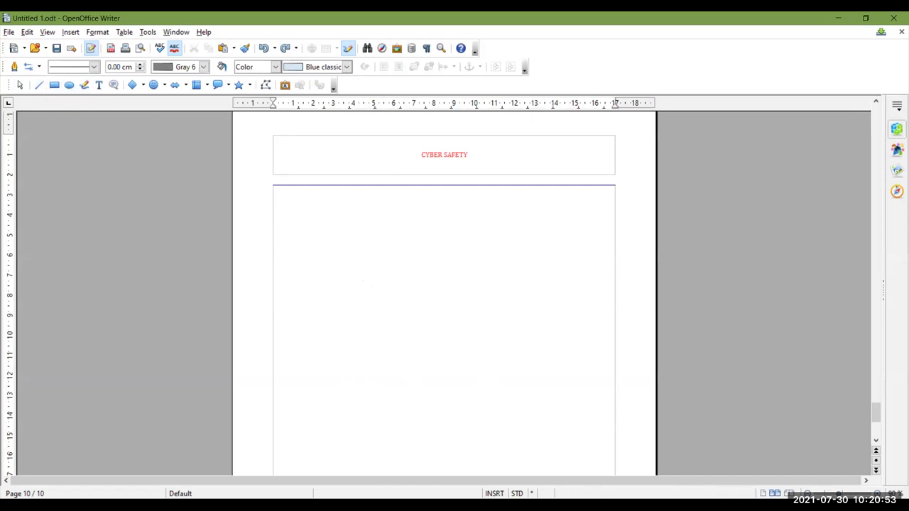
pyautogui.moveTo(313, 238); pyautogui.dragTo(347, 290)
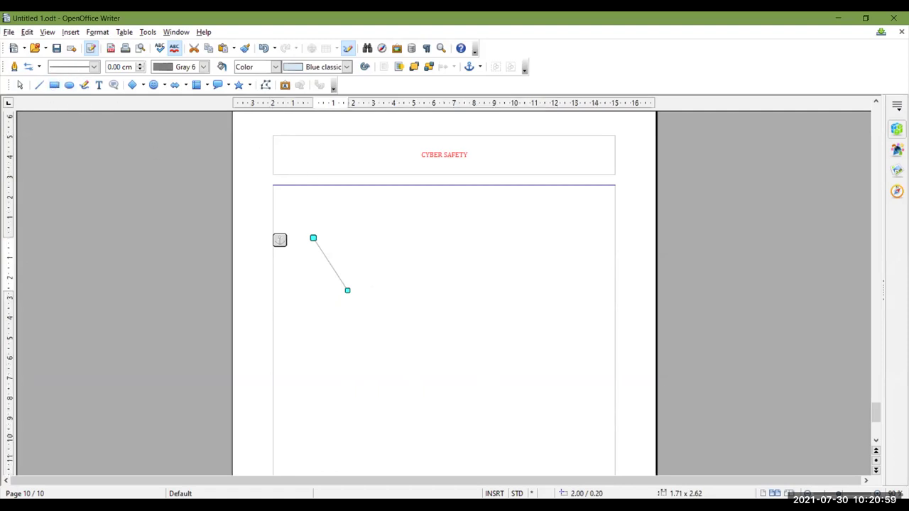
# Draw a rectangle about 5.9 × 3.4 cm beside the line and two squares about 3.7 cm and 3.6 cm wide below it.
pyautogui.click(54, 84)
pyautogui.moveTo(392, 229)
pyautogui.mouseDown()
pyautogui.moveTo(446, 284)
pyautogui.moveTo(510, 297)
pyautogui.mouseUp()
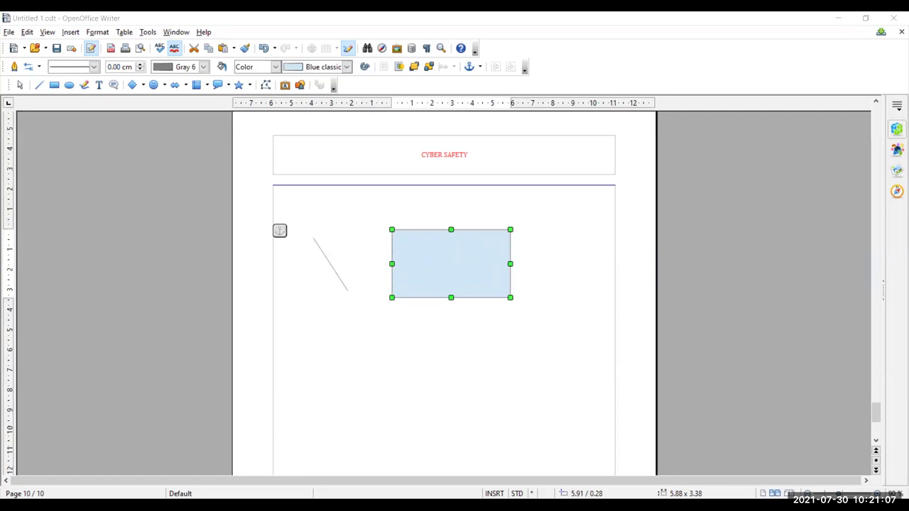
pyautogui.moveTo(333, 343); pyautogui.dragTo(409, 419)
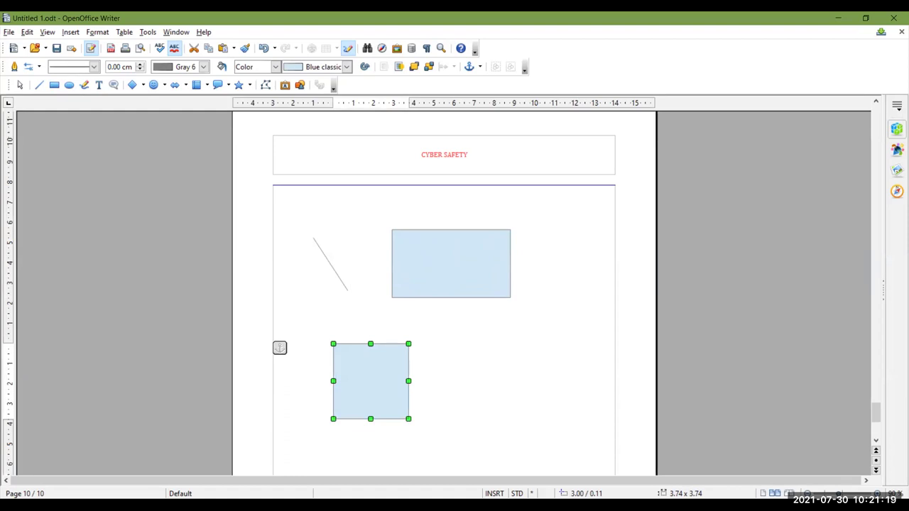
pyautogui.moveTo(457, 334); pyautogui.dragTo(530, 407)
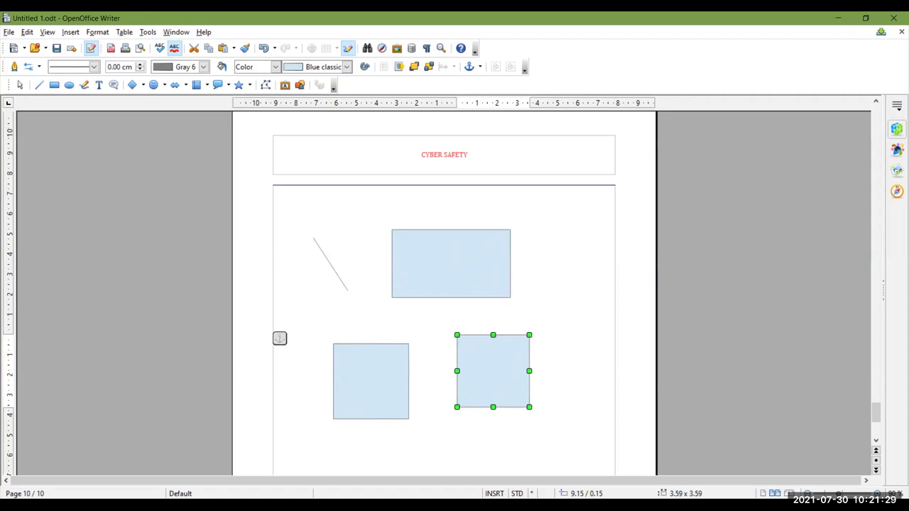
# Shrink the upper rectangle to about 3.8 × 1.9 cm and move it against the diagonal line's lower end.
pyautogui.click(431, 295)
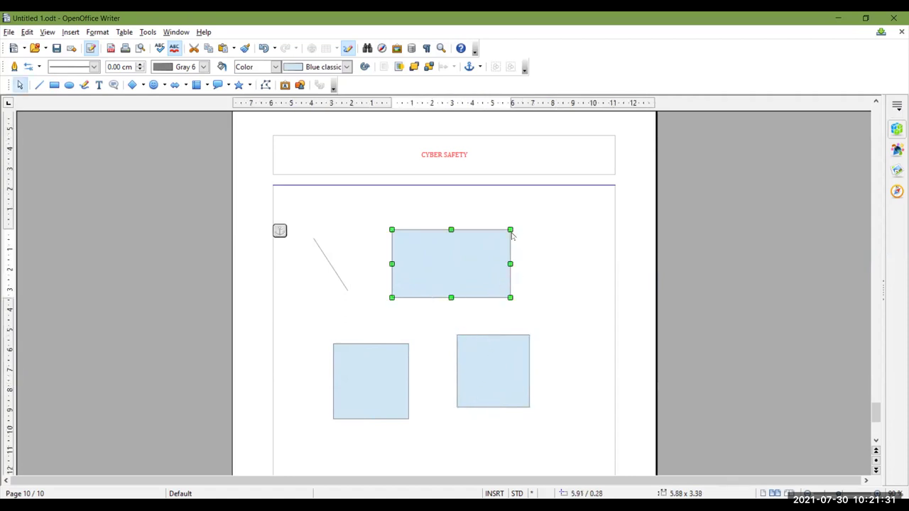
pyautogui.moveTo(504, 241); pyautogui.dragTo(466, 262)
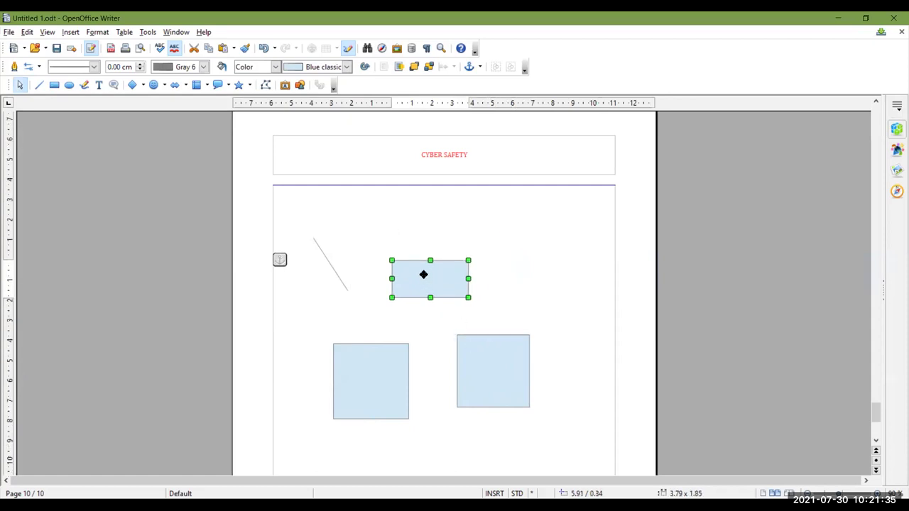
pyautogui.moveTo(422, 282); pyautogui.dragTo(376, 294)
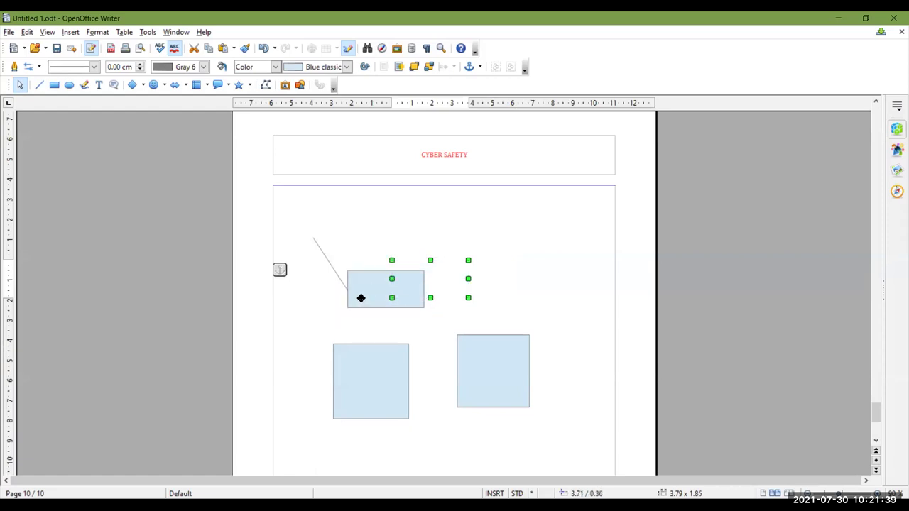
pyautogui.click(337, 275)
pyautogui.click(334, 276)
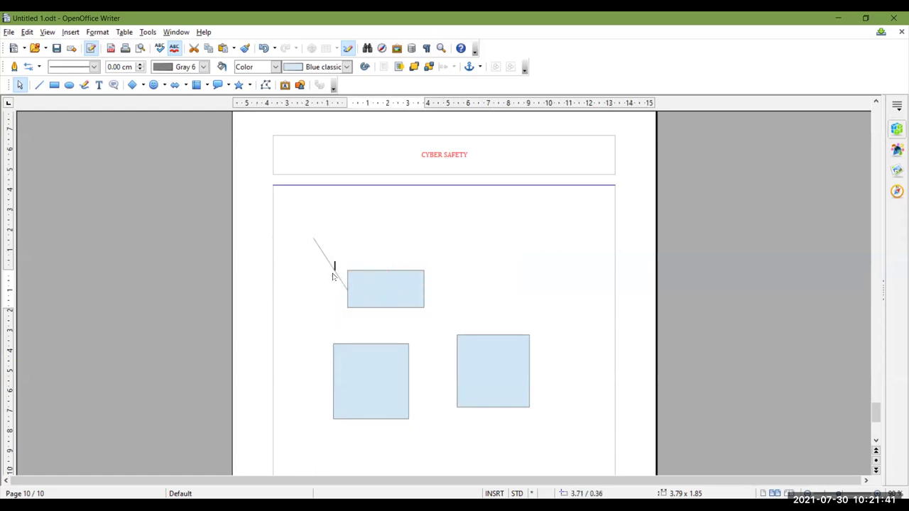
pyautogui.click(331, 275)
pyautogui.click(369, 412)
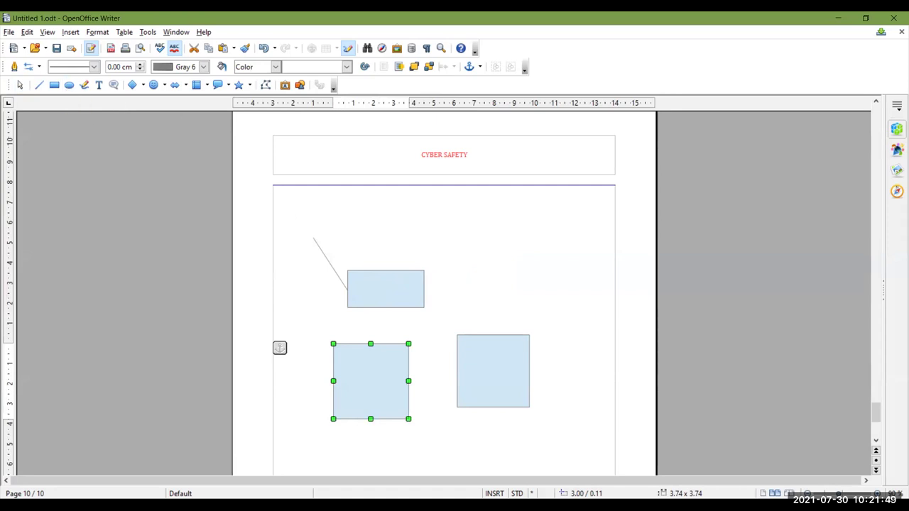
pyautogui.press('Escape')
# Draw an ellipse about 4.7 × 2.9 cm, a circle about 2.9 cm across and a wavy freeform line about 1.3 × 5.5 cm.
pyautogui.moveTo(466, 240); pyautogui.dragTo(561, 301)
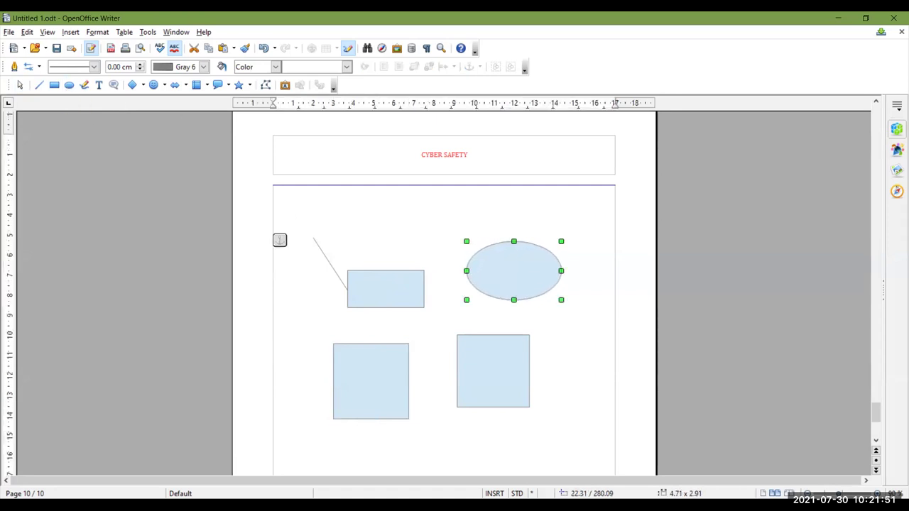
pyautogui.moveTo(397, 206); pyautogui.dragTo(456, 263)
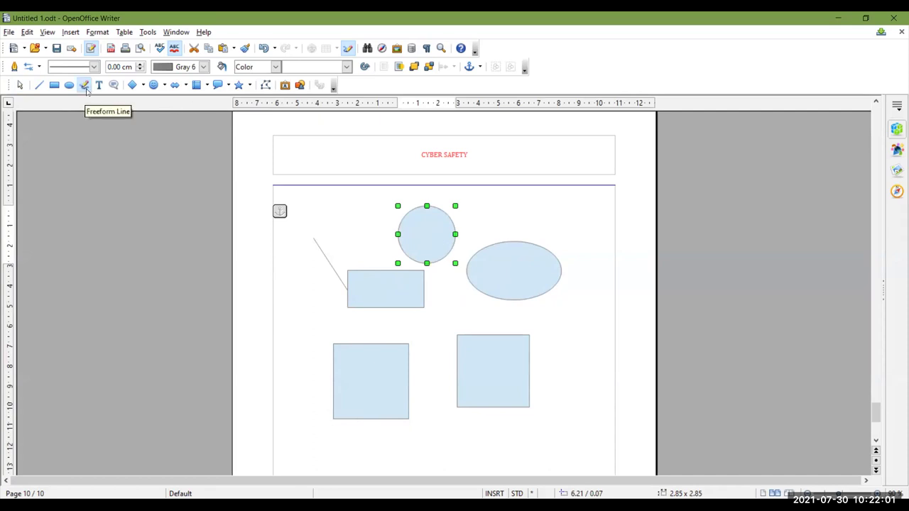
pyautogui.moveTo(299, 295)
pyautogui.mouseDown()
pyautogui.moveTo(315, 316)
pyautogui.moveTo(298, 348)
pyautogui.moveTo(321, 405)
pyautogui.mouseUp()
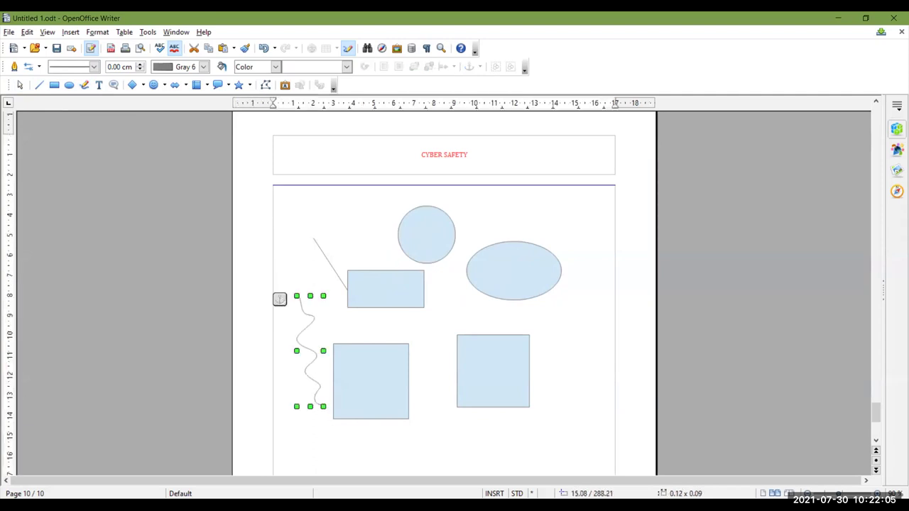
# Examine the available basic shapes, symbol shapes, block arrows, flowchart shapes, callouts and stars.
pyautogui.click(143, 86)
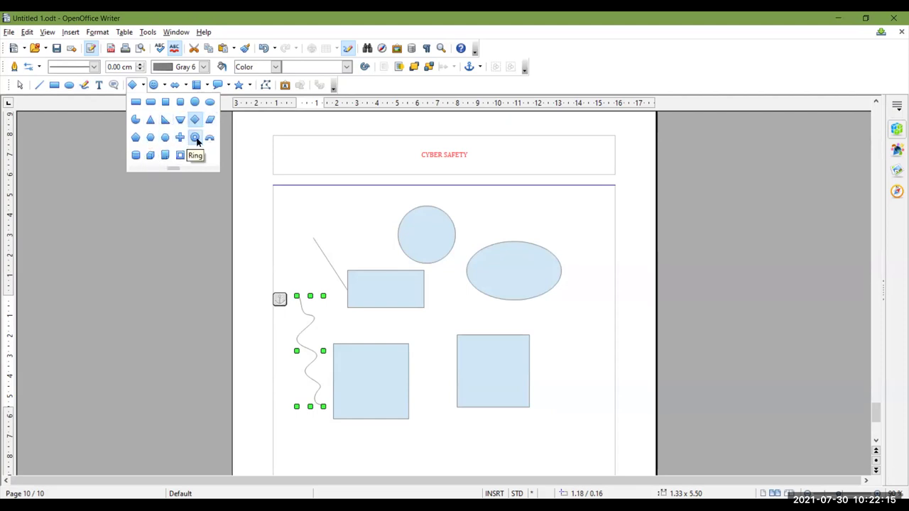
pyautogui.click(164, 85)
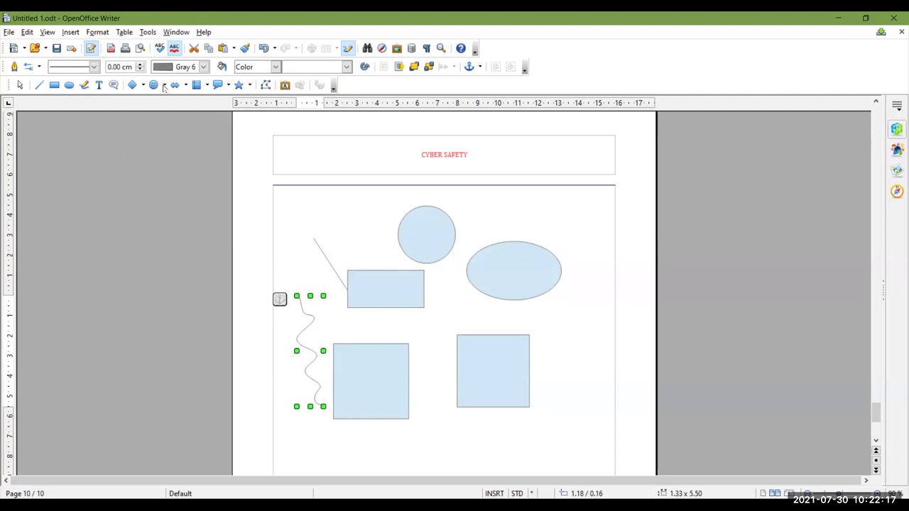
pyautogui.click(165, 85)
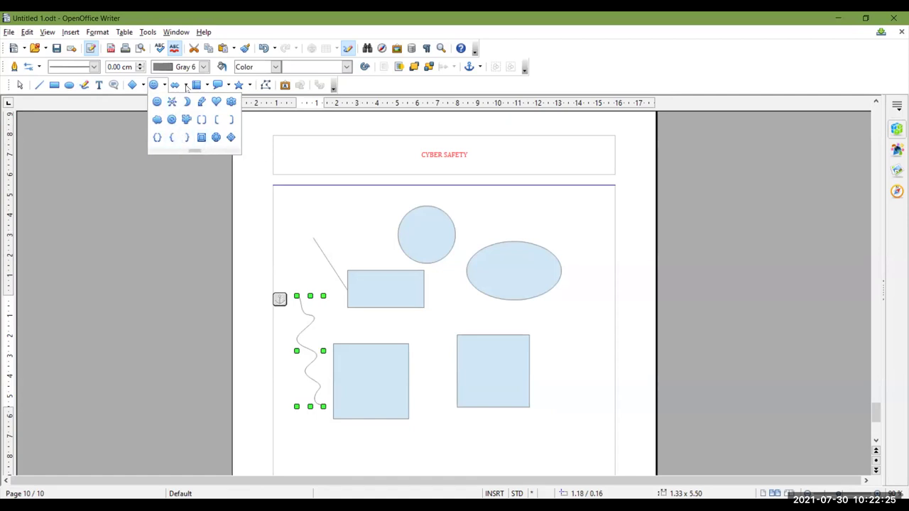
pyautogui.click(186, 86)
pyautogui.click(186, 86)
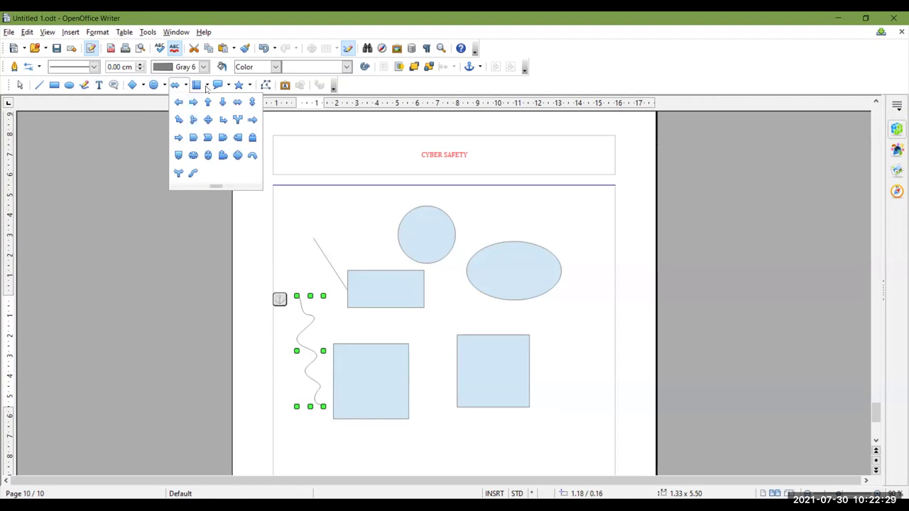
pyautogui.click(207, 86)
pyautogui.click(207, 86)
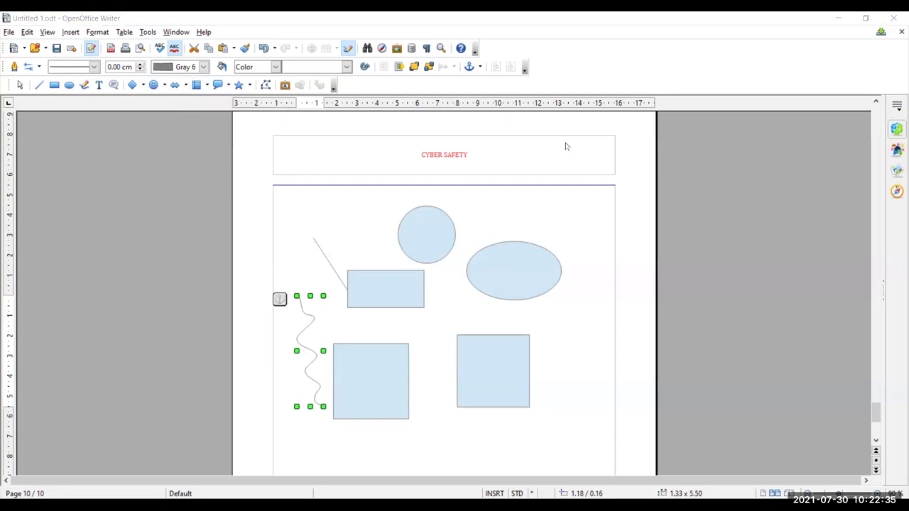
pyautogui.click(229, 86)
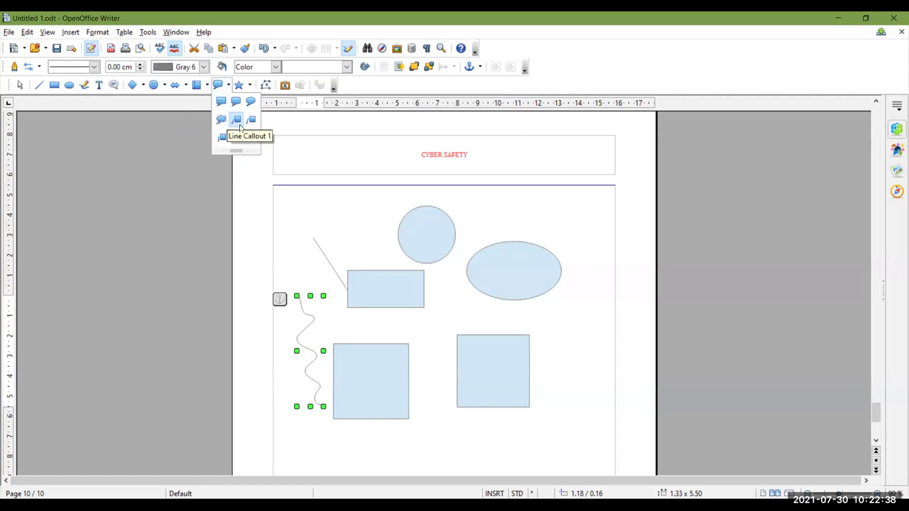
pyautogui.click(250, 86)
pyautogui.click(250, 86)
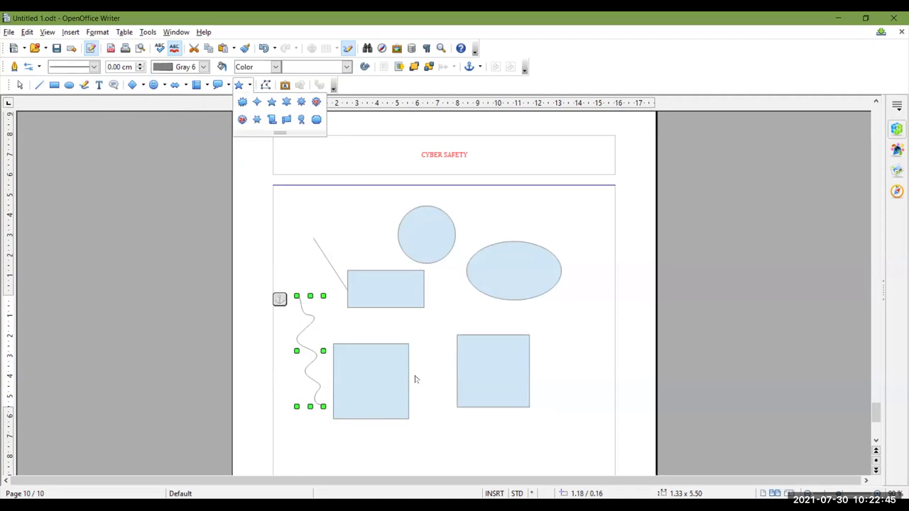
pyautogui.press('Escape')
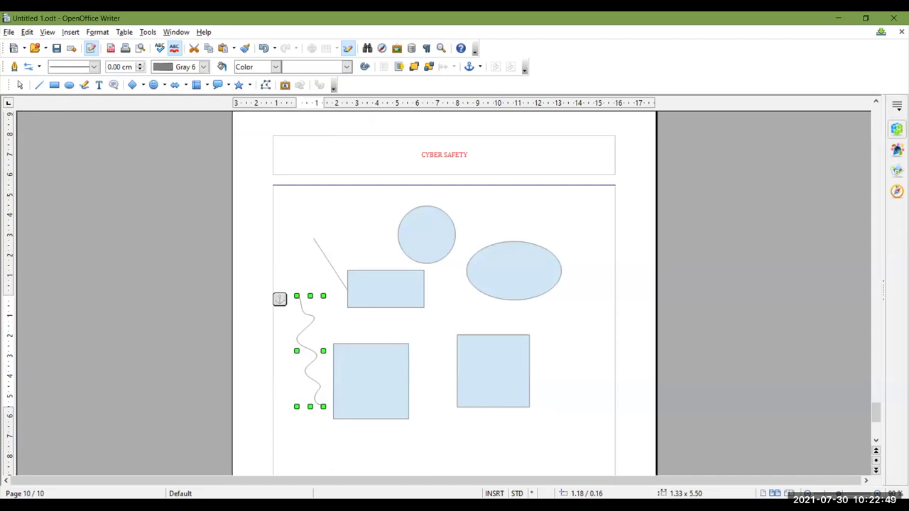
# Give the small rectangle beside the diagonal line a dashed outline 0.30 cm wide in Orange.
pyautogui.click(20, 84)
pyautogui.click(350, 293)
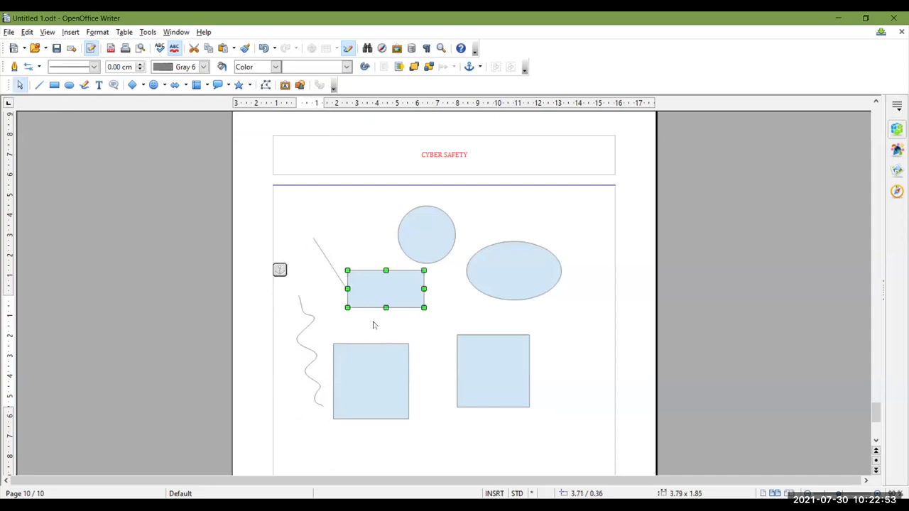
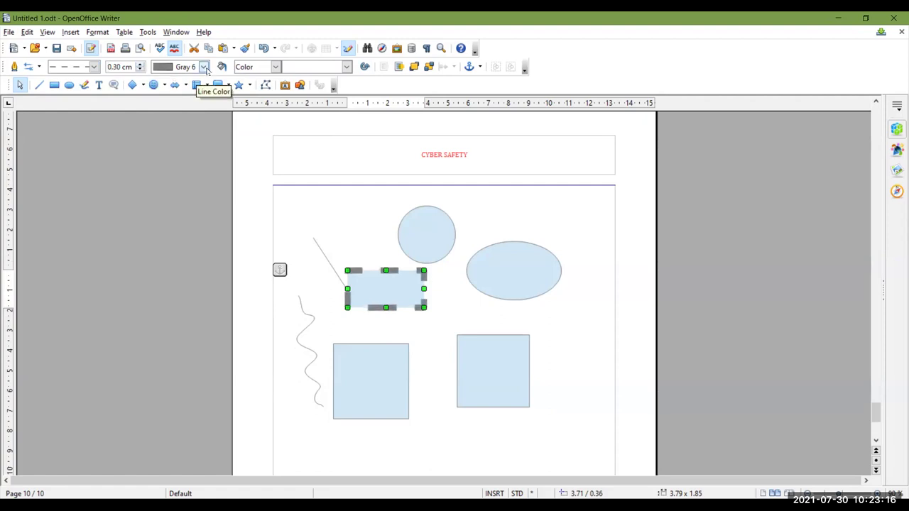
pyautogui.click(203, 67)
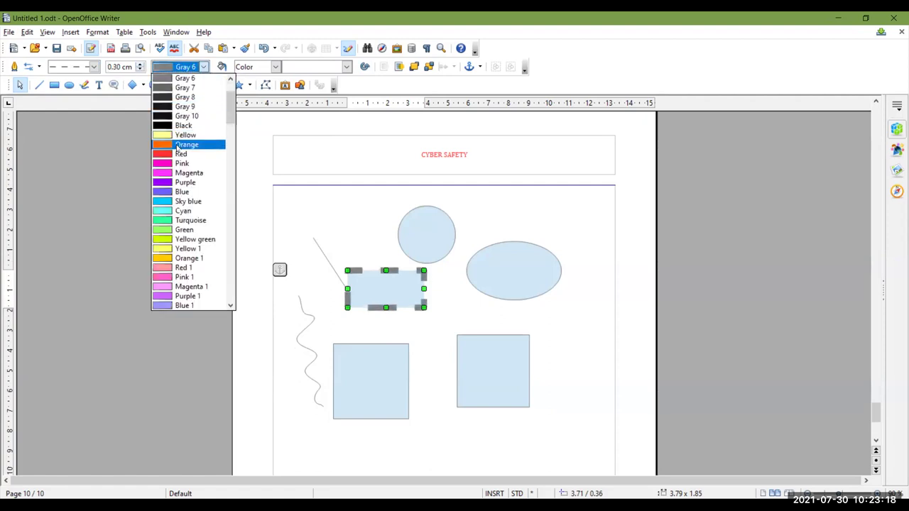
pyautogui.click(178, 145)
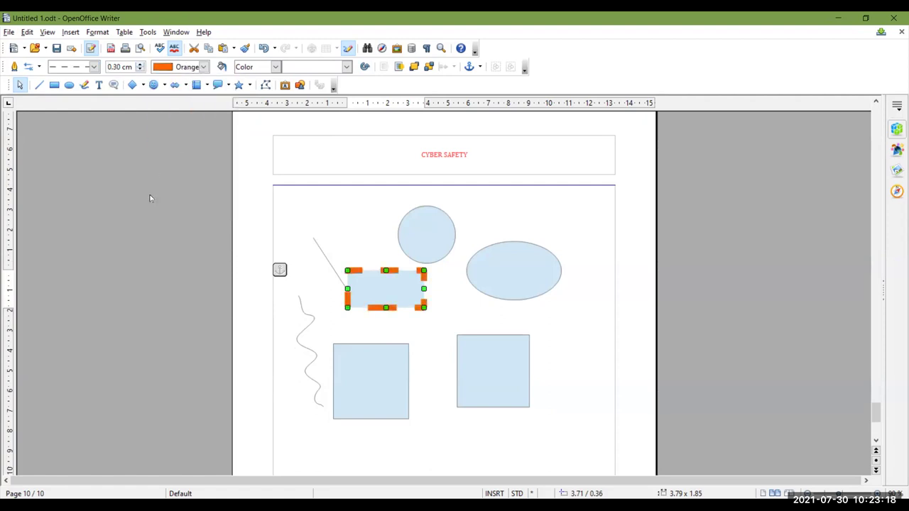
# Fill the orange-outlined rectangle with the solid color Magenta 2.
pyautogui.click(276, 67)
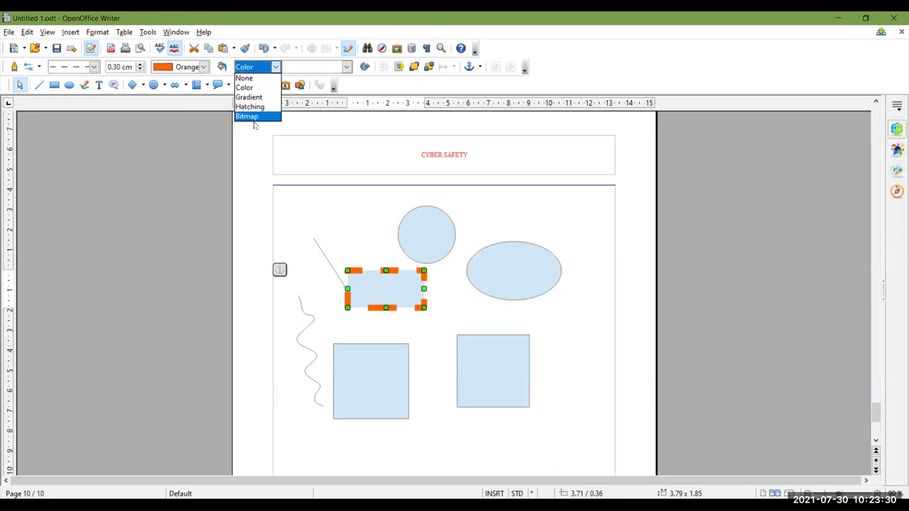
pyautogui.click(244, 87)
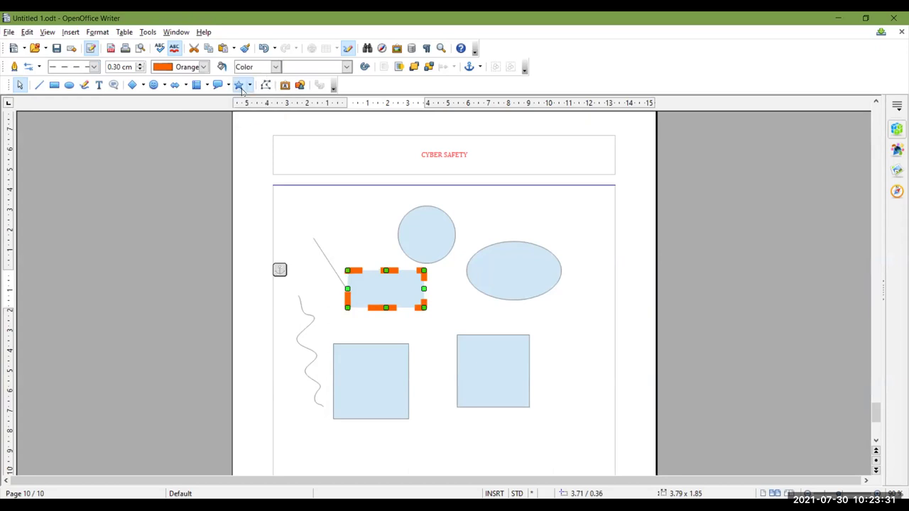
pyautogui.click(347, 67)
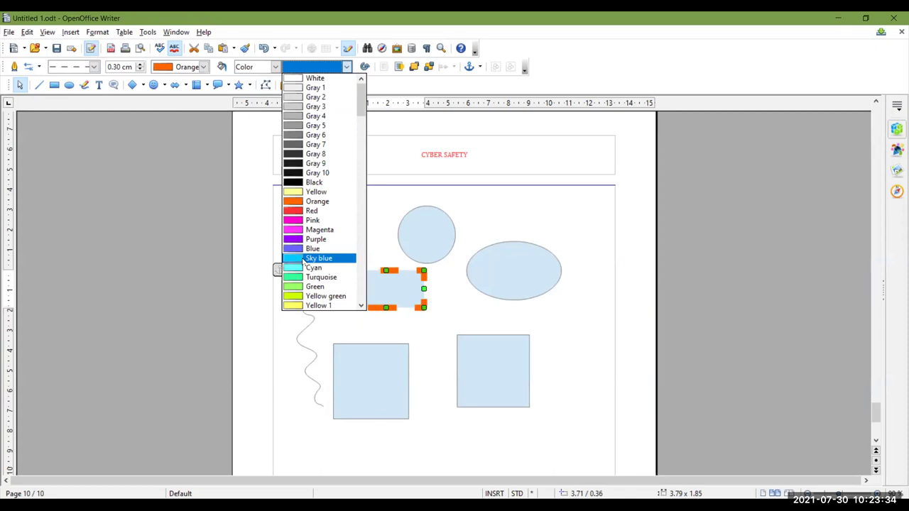
pyautogui.scroll(-8, 304, 260)
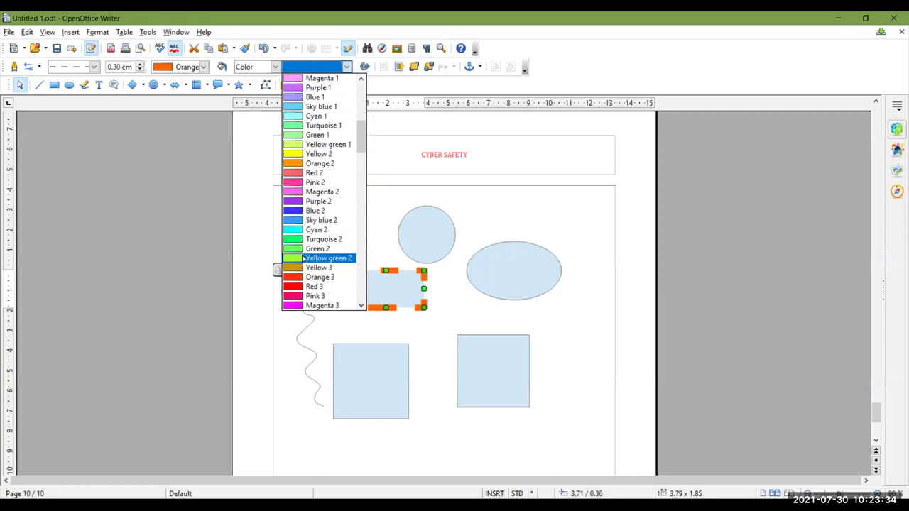
pyautogui.click(299, 193)
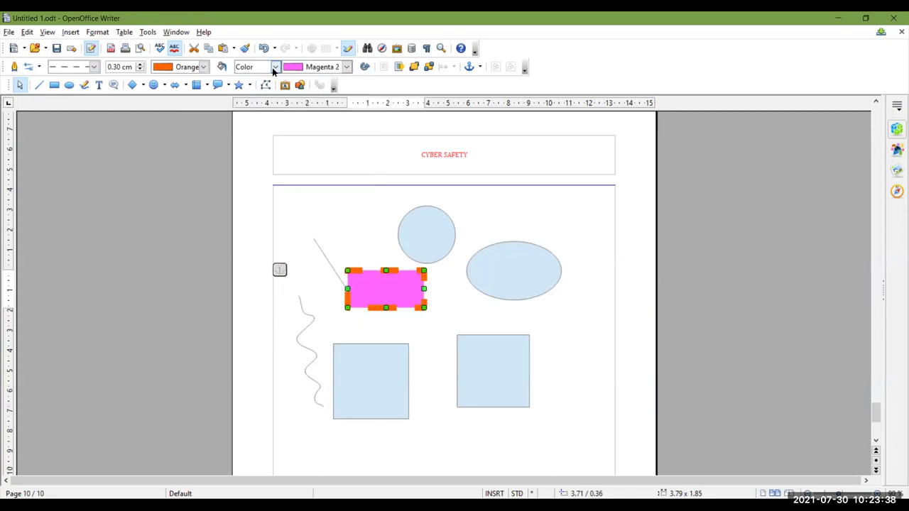
# Change the rectangle's fill type to Gradient and apply Cyan Gradient.
pyautogui.click(274, 67)
pyautogui.click(263, 98)
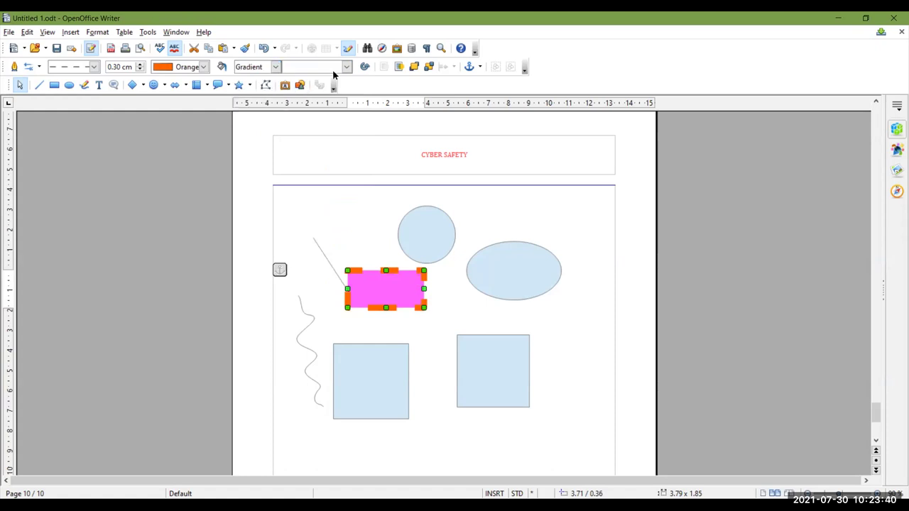
pyautogui.click(333, 69)
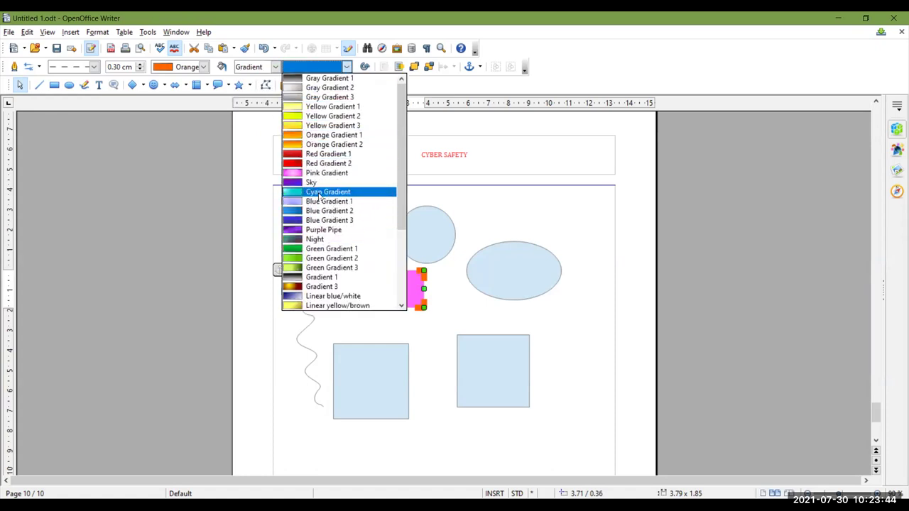
pyautogui.click(321, 193)
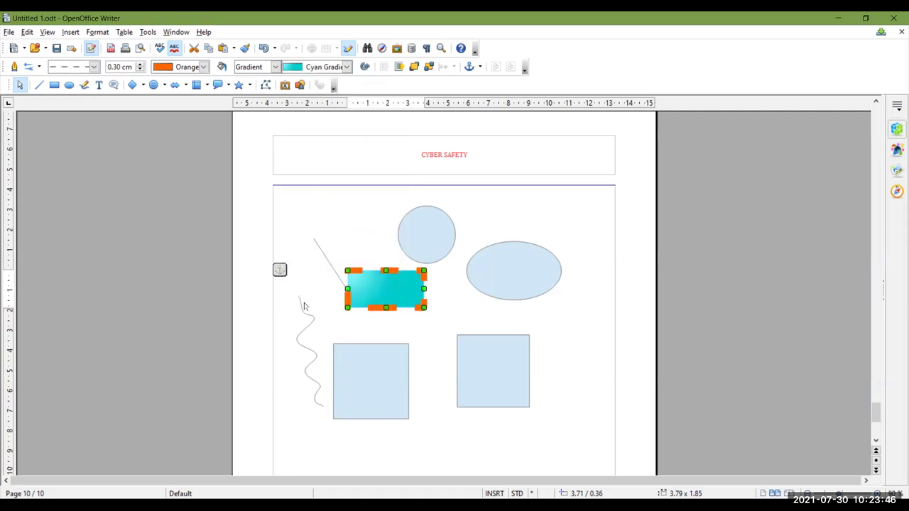
# Change the orange-outlined rectangle's fill type to Hatching and apply the Black 45 degrees pattern.
pyautogui.click(275, 67)
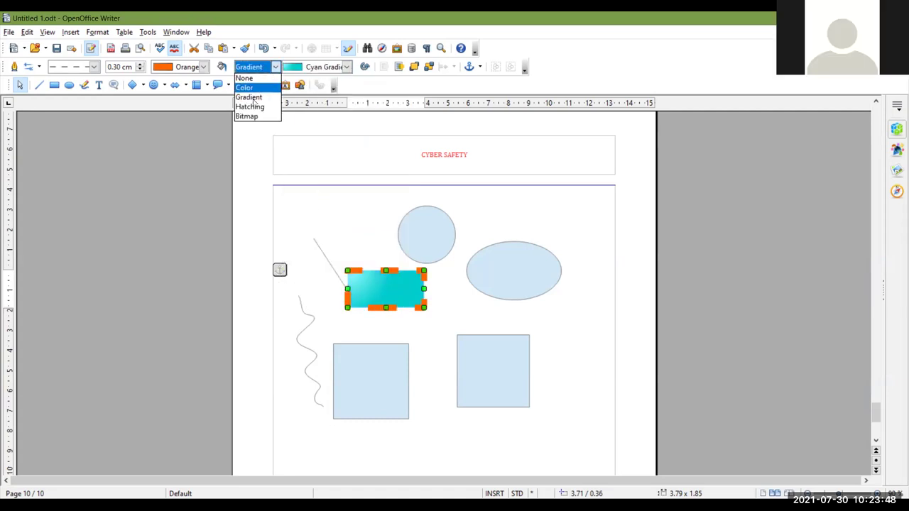
pyautogui.click(253, 108)
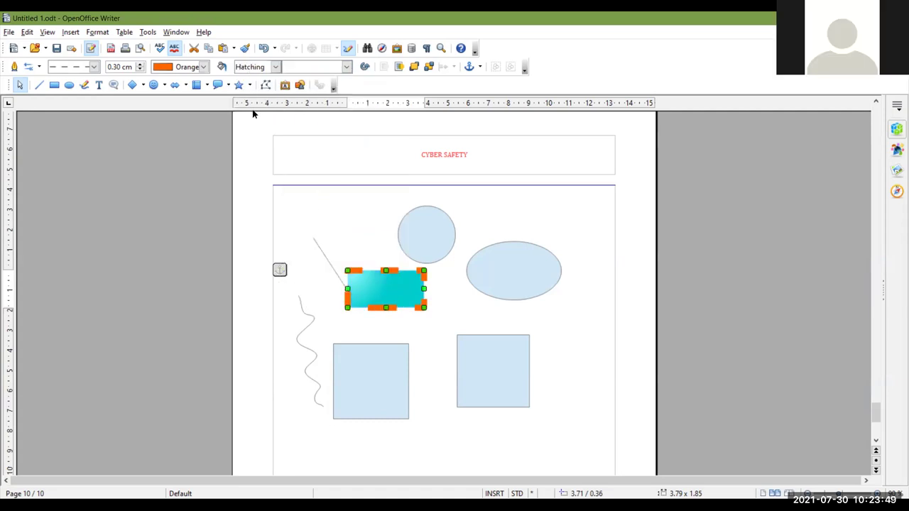
pyautogui.click(335, 67)
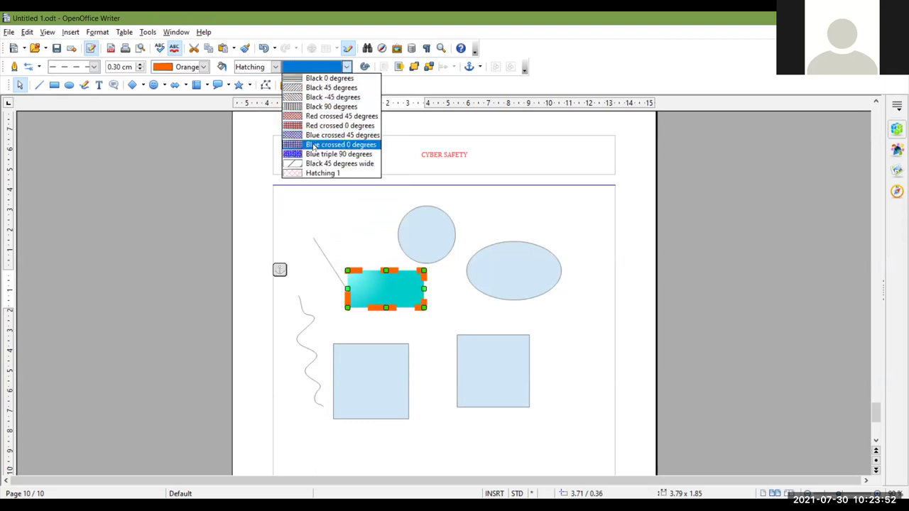
pyautogui.click(328, 88)
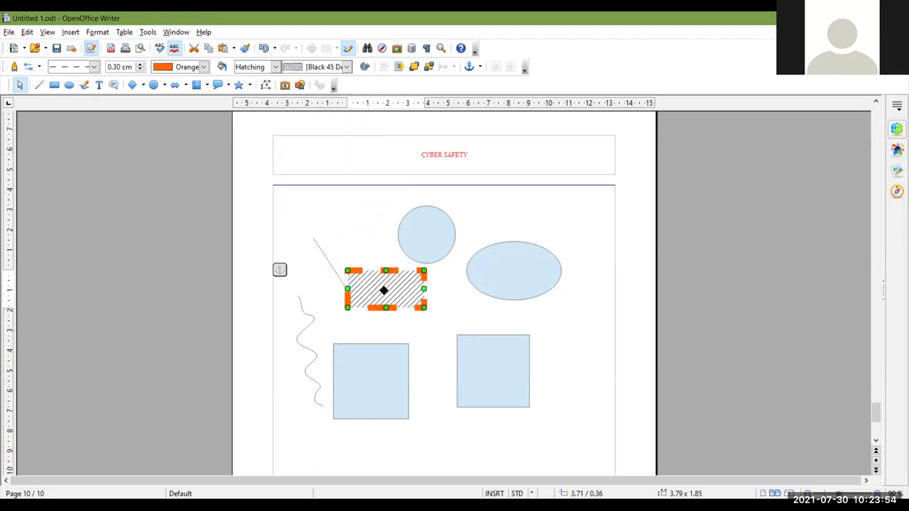
# Enlarge the hatched rectangle up and to the left to about 4.88 x 2.73 cm, and move the diagonal line up beside its corner.
pyautogui.moveTo(346, 270)
pyautogui.mouseDown()
pyautogui.moveTo(286, 209)
pyautogui.moveTo(307, 247)
pyautogui.moveTo(303, 220)
pyautogui.mouseUp()
pyautogui.click(317, 245)
pyautogui.click(315, 247)
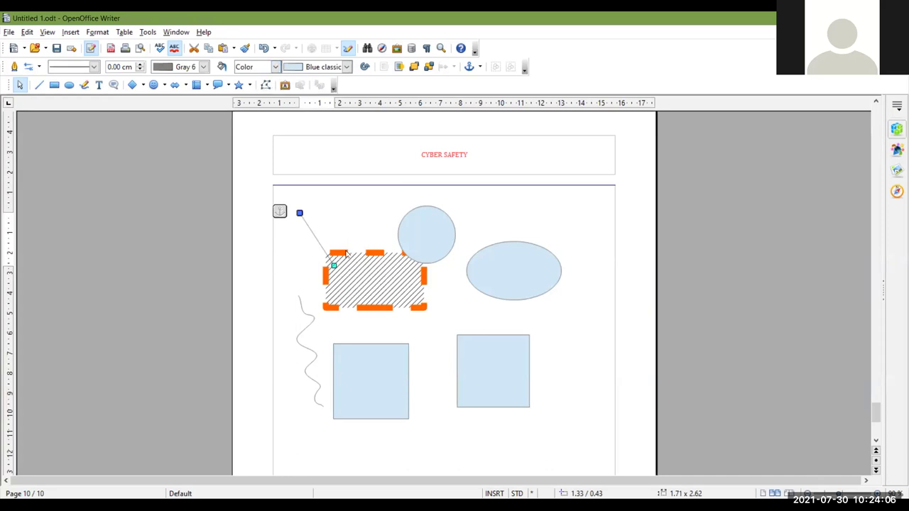
# Change the orange-outlined rectangle's fill type to Bitmap and apply the Leaves image.
pyautogui.click(347, 255)
pyautogui.click(275, 67)
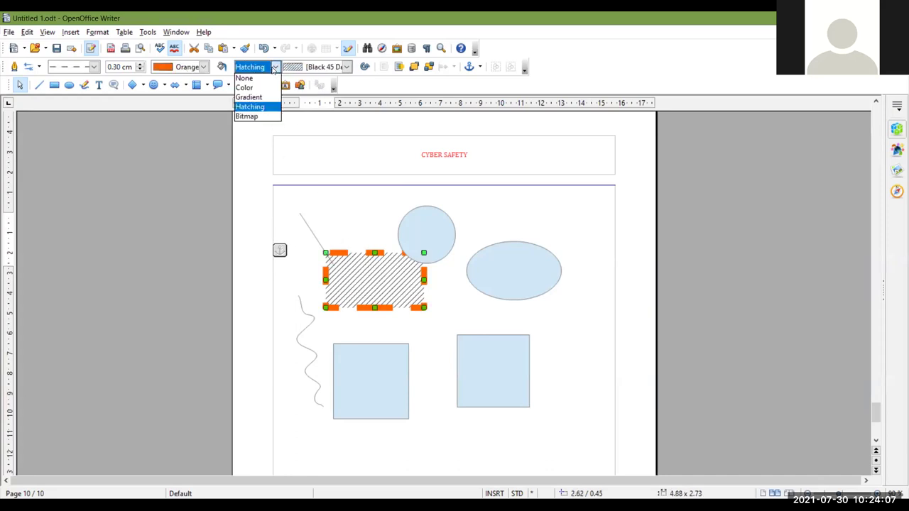
pyautogui.click(250, 118)
pyautogui.click(347, 68)
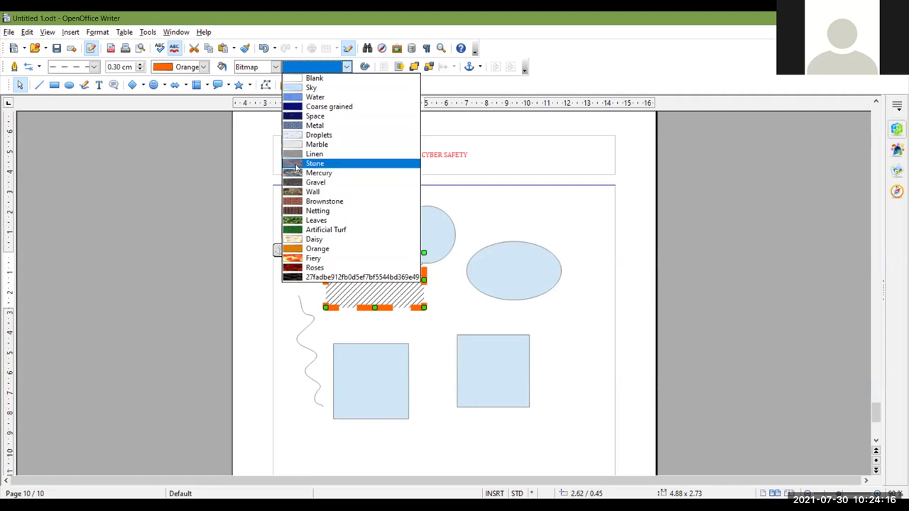
pyautogui.click(310, 220)
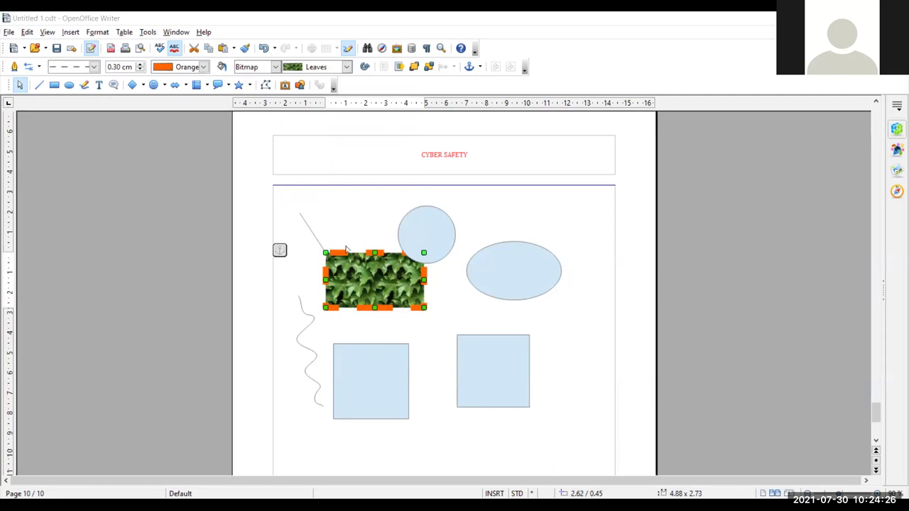
# Give the wide ellipse a Fine Dashed (var) outline 0.20 cm wide in Gray 10.
pyautogui.click(490, 297)
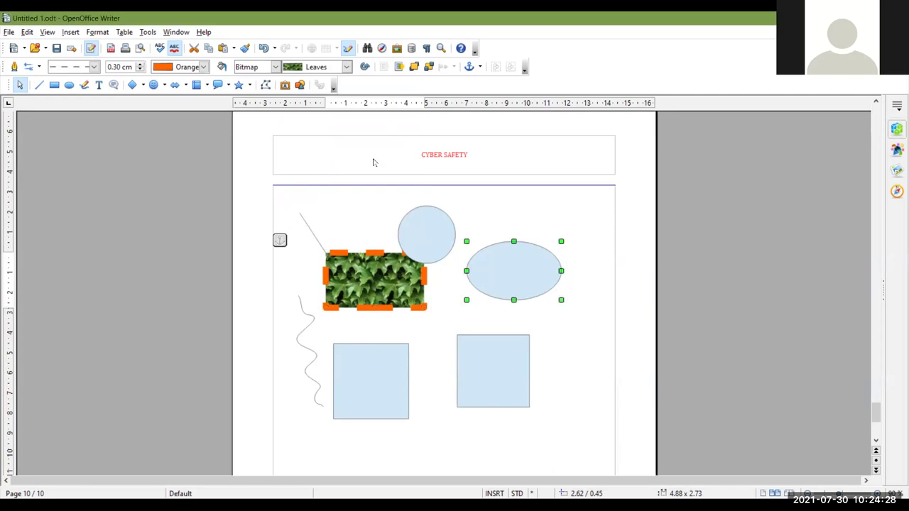
pyautogui.click(93, 67)
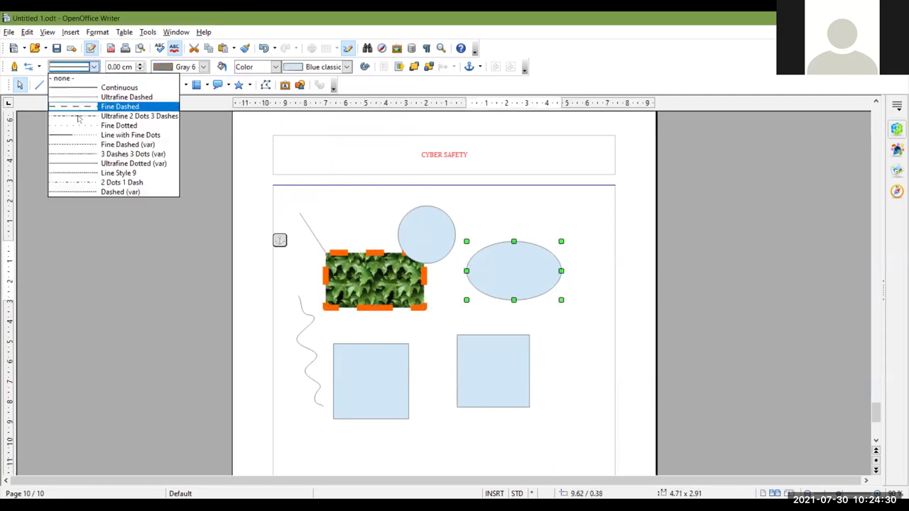
pyautogui.click(72, 145)
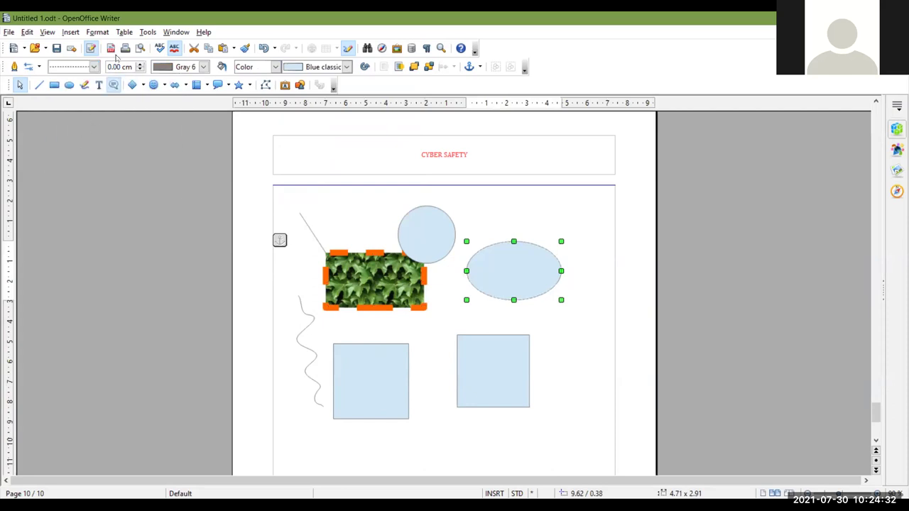
pyautogui.click(140, 63)
pyautogui.click(203, 67)
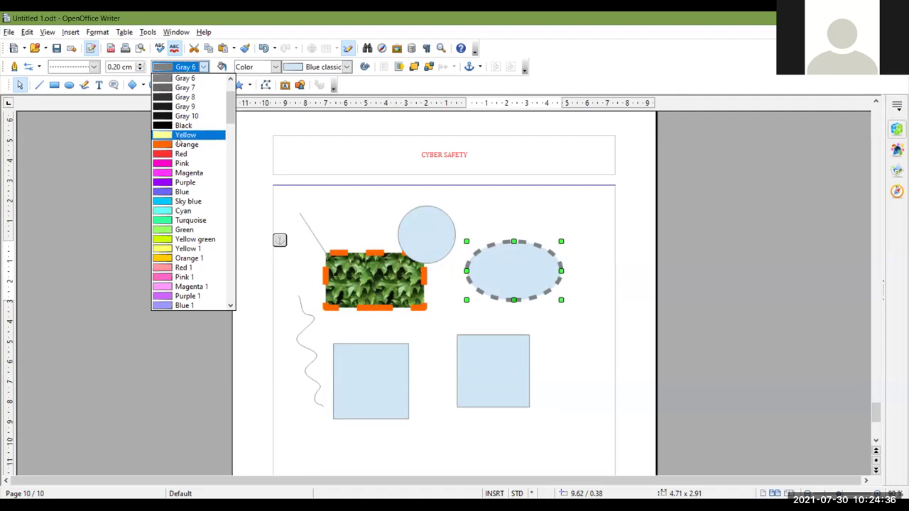
pyautogui.scroll(-12, 183, 263)
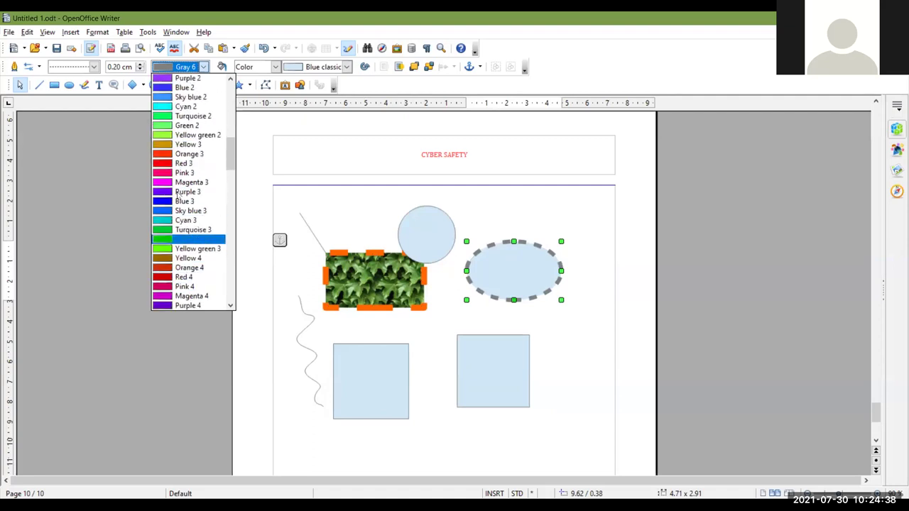
pyautogui.scroll(12, 178, 121)
pyautogui.click(177, 116)
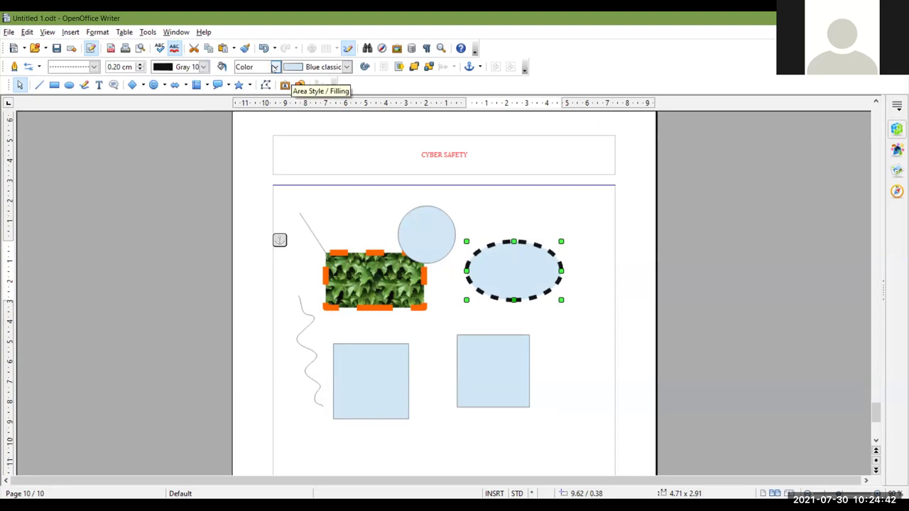
# Change the ellipse's fill type to Gradient and apply Red Gradient 1.
pyautogui.click(275, 67)
pyautogui.click(258, 99)
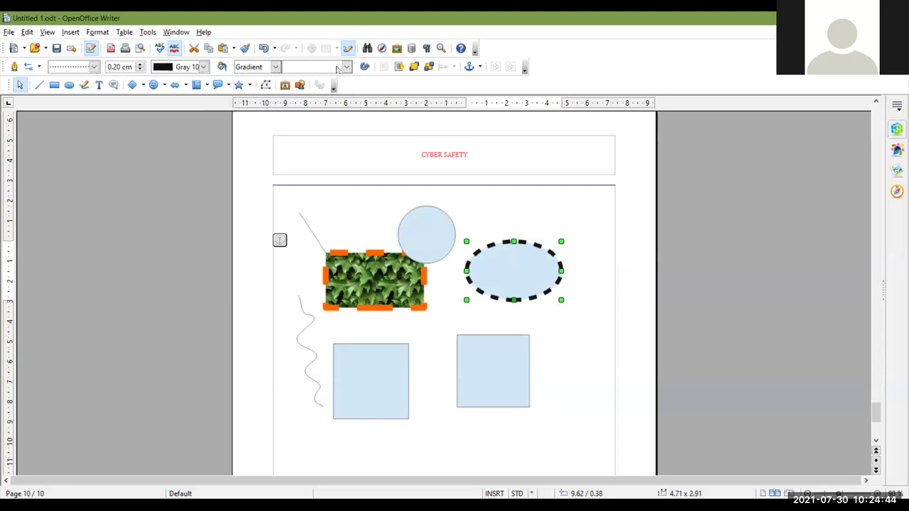
pyautogui.click(346, 67)
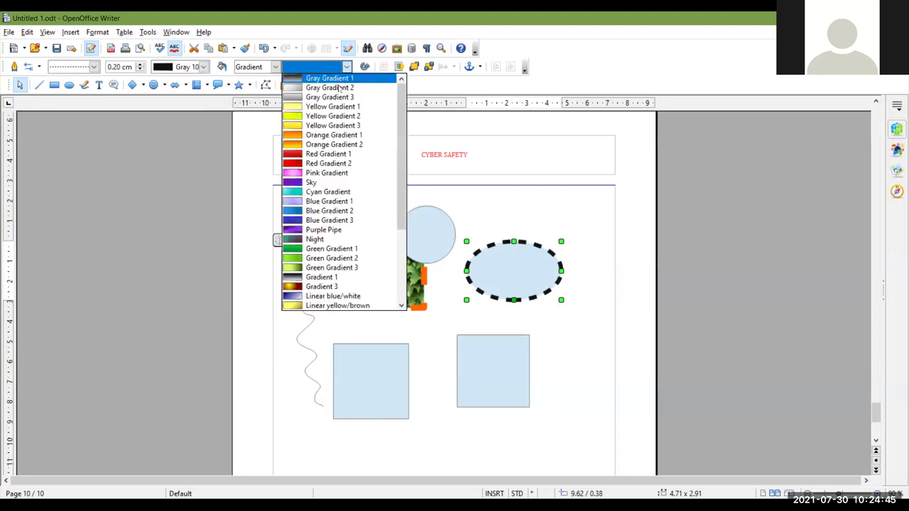
pyautogui.click(324, 155)
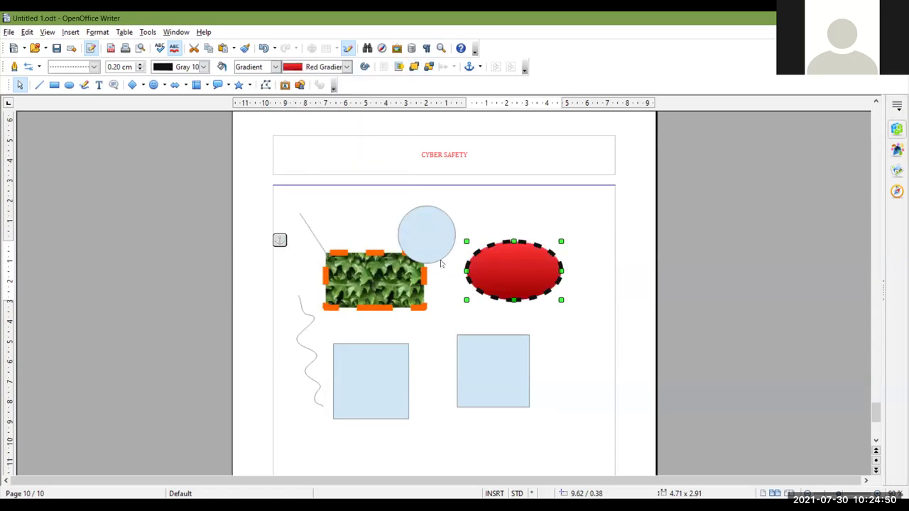
# Move the red ellipse to overlap the right end of the leaf-filled rectangle, and shift the blue circle right, clear of the rectangle.
pyautogui.moveTo(496, 292); pyautogui.dragTo(427, 304)
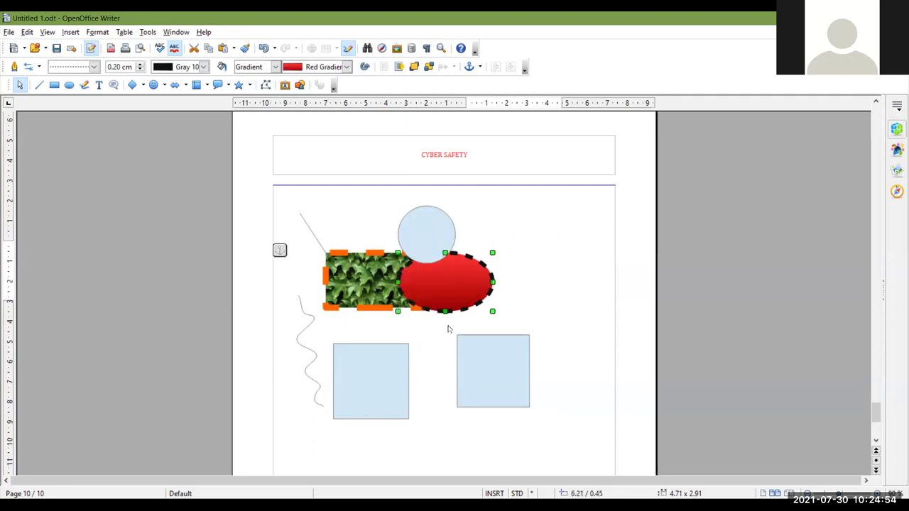
pyautogui.moveTo(453, 229); pyautogui.dragTo(528, 227)
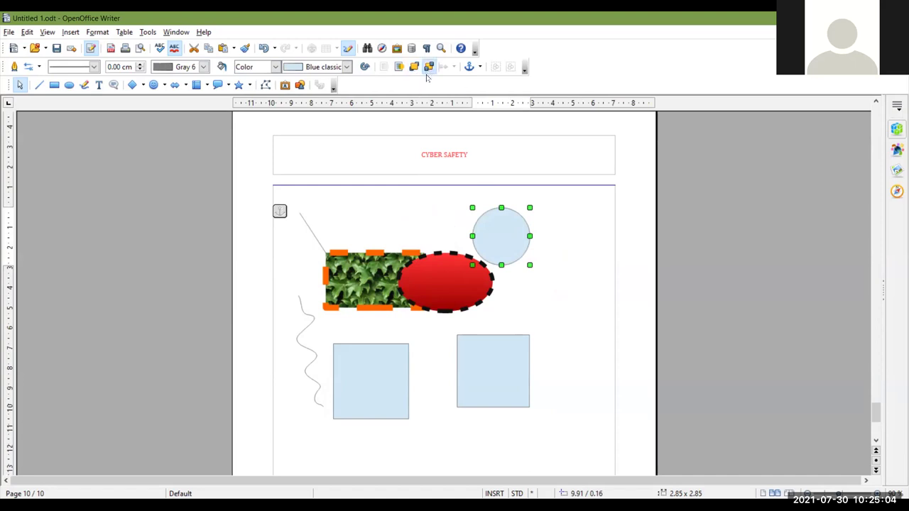
# Send the red ellipse to the back so the leaf-filled rectangle overlaps it.
pyautogui.press('Tab')
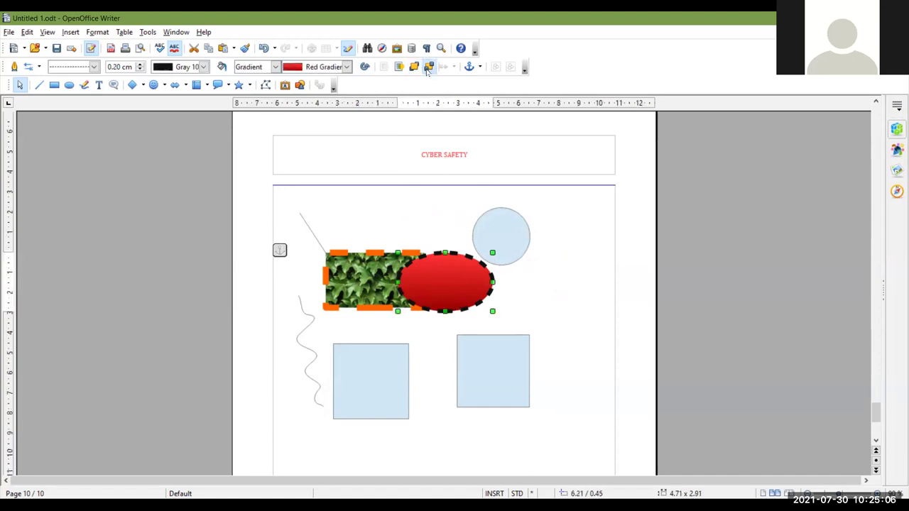
pyautogui.click(428, 66)
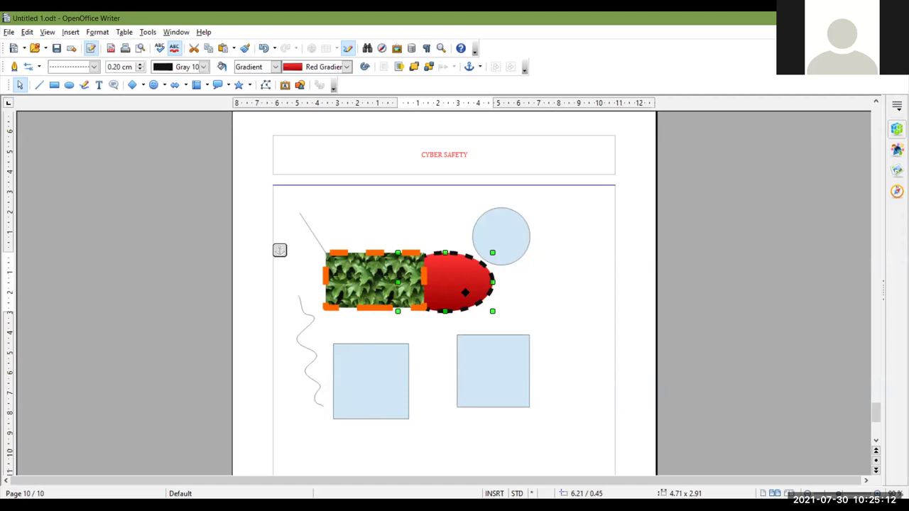
pyautogui.click(512, 264)
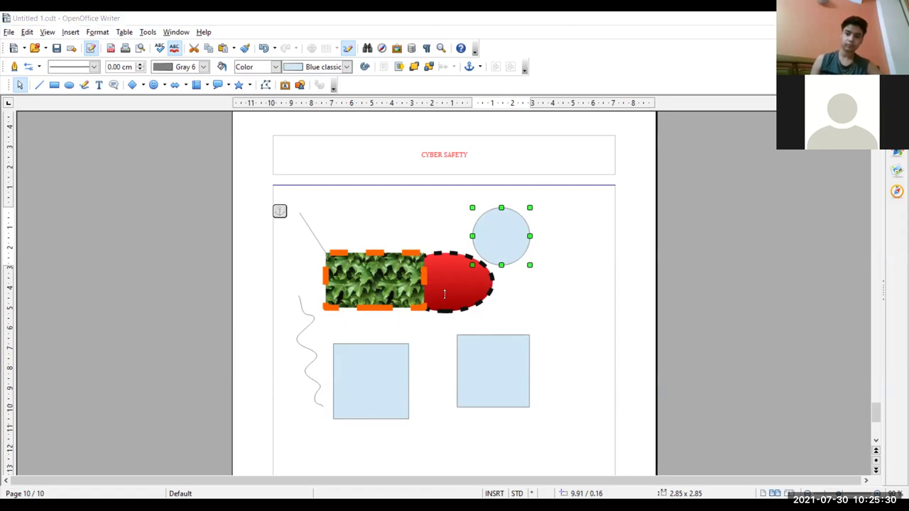
# Fill the right-hand square with the Daisy bitmap and enlarge it to about 5.71 x 5.44 cm.
pyautogui.click(517, 402)
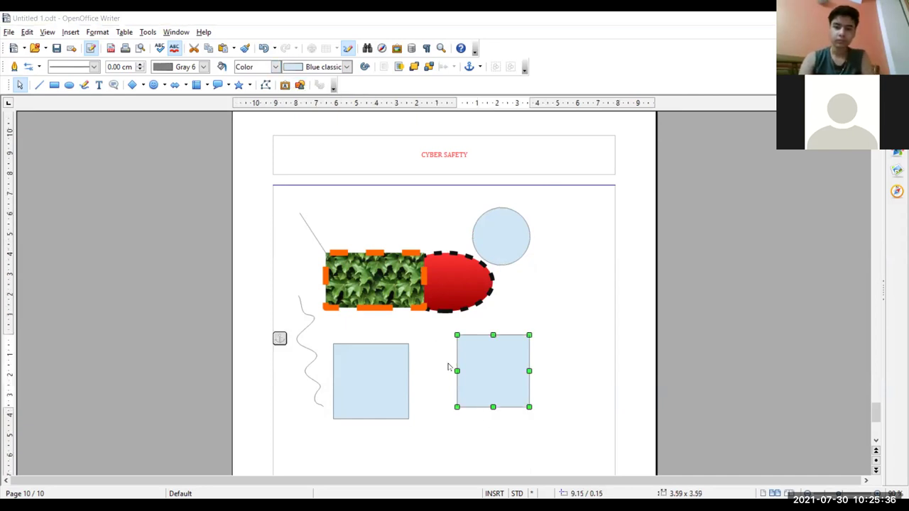
pyautogui.click(275, 67)
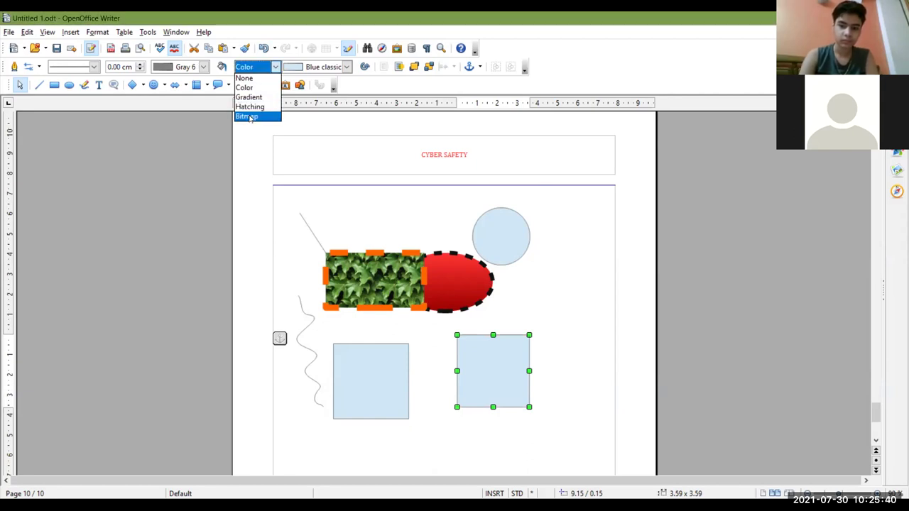
pyautogui.click(247, 115)
pyautogui.click(345, 67)
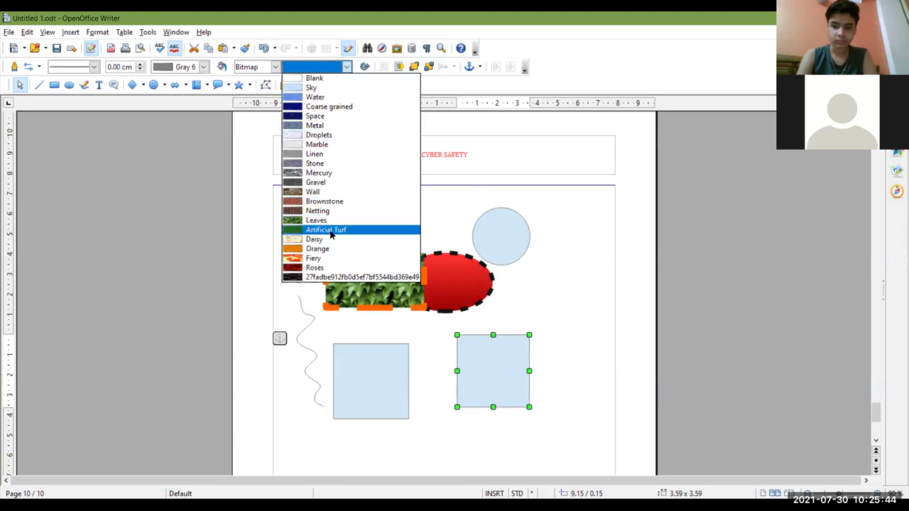
pyautogui.click(323, 239)
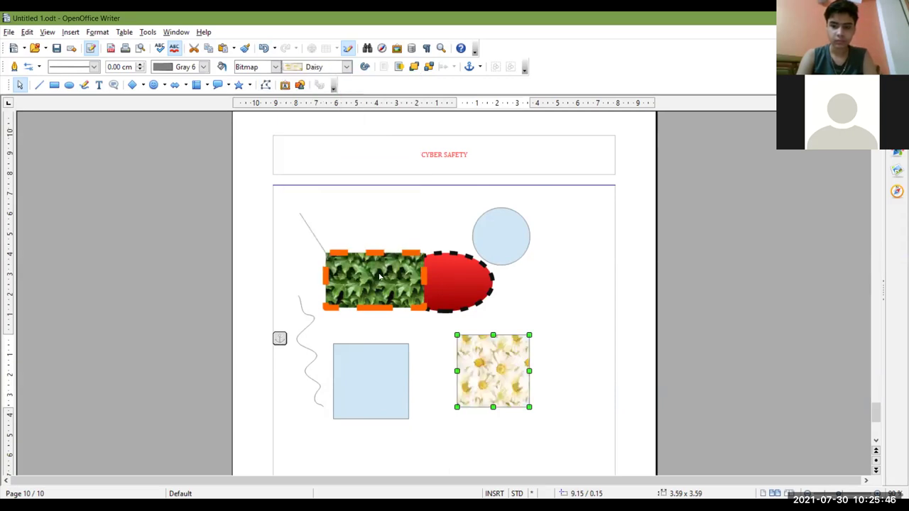
pyautogui.moveTo(529, 407); pyautogui.dragTo(572, 444)
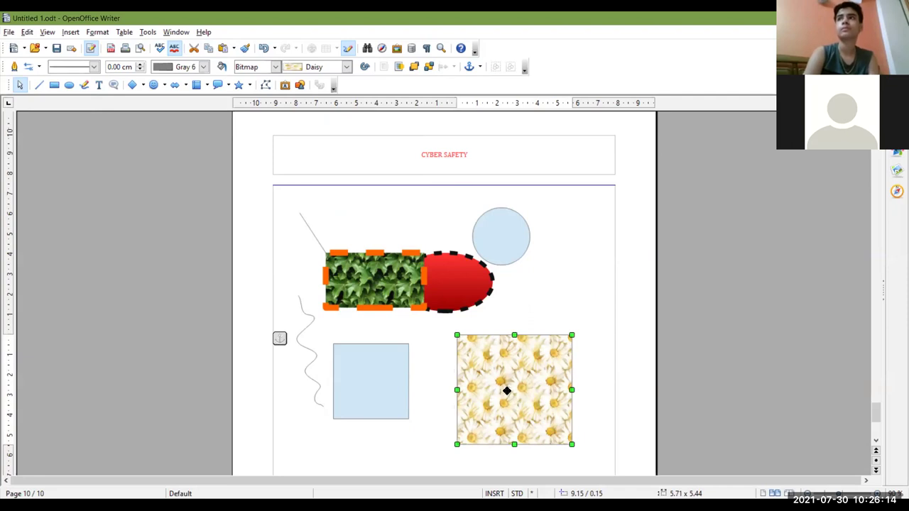
# In the daisy-filled shape's line properties, set the style to 2 Dots 1 Dash and the color to Black.
pyautogui.rightClick(504, 392)
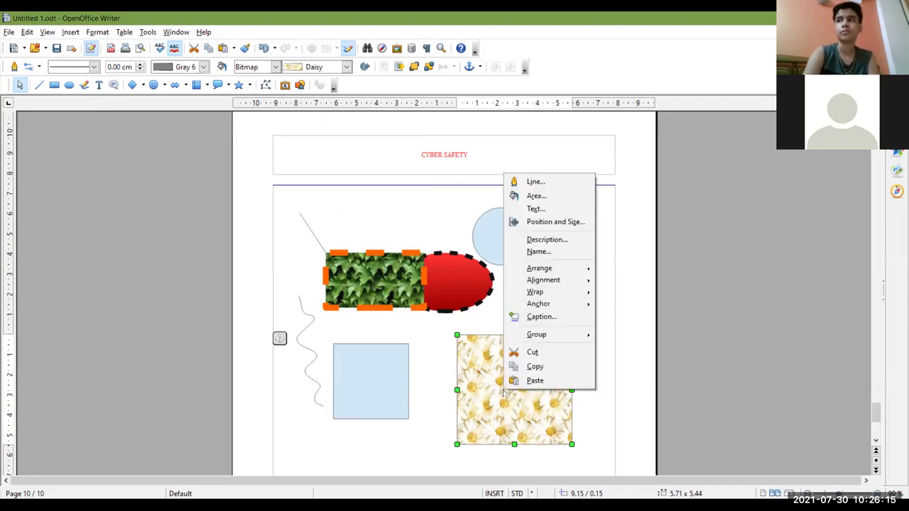
pyautogui.click(539, 187)
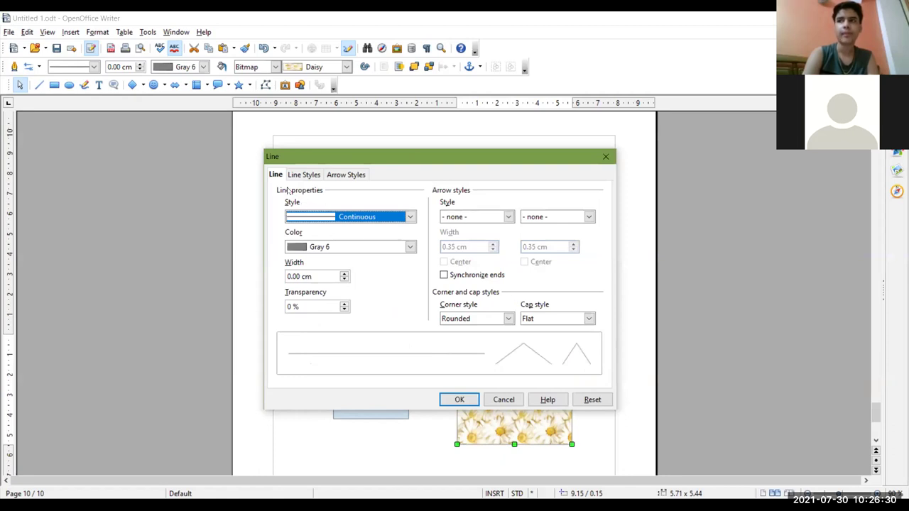
pyautogui.click(360, 221)
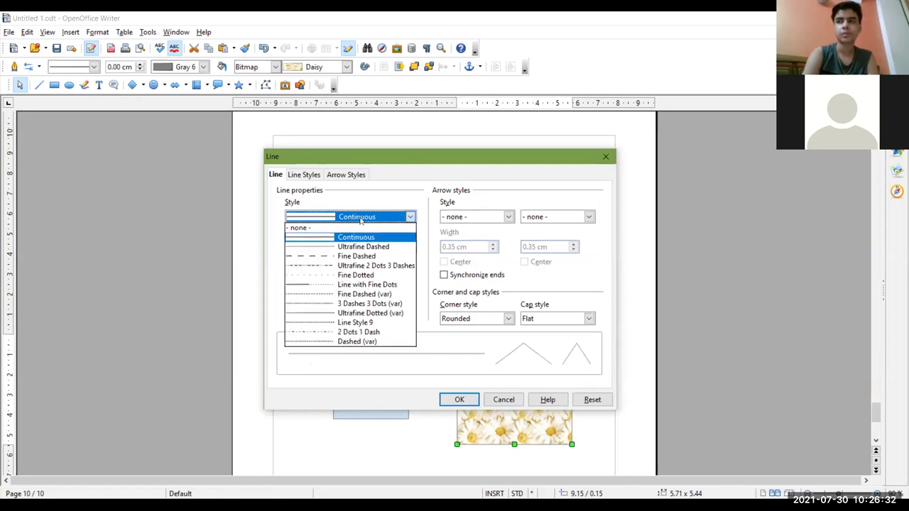
pyautogui.click(320, 332)
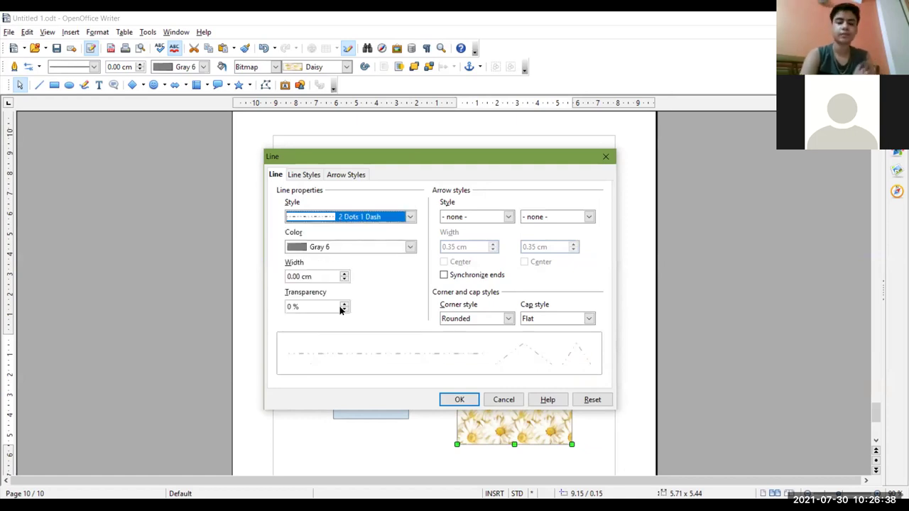
pyautogui.click(373, 247)
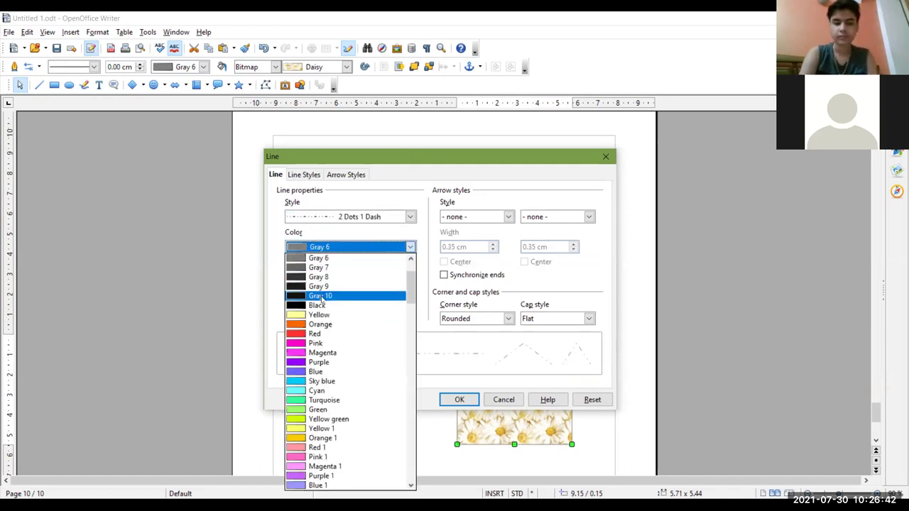
pyautogui.click(321, 305)
# Set the daisy-filled shape's outline width to 0.20 cm and its line transparency to 20%.
pyautogui.click(344, 273)
pyautogui.click(344, 273)
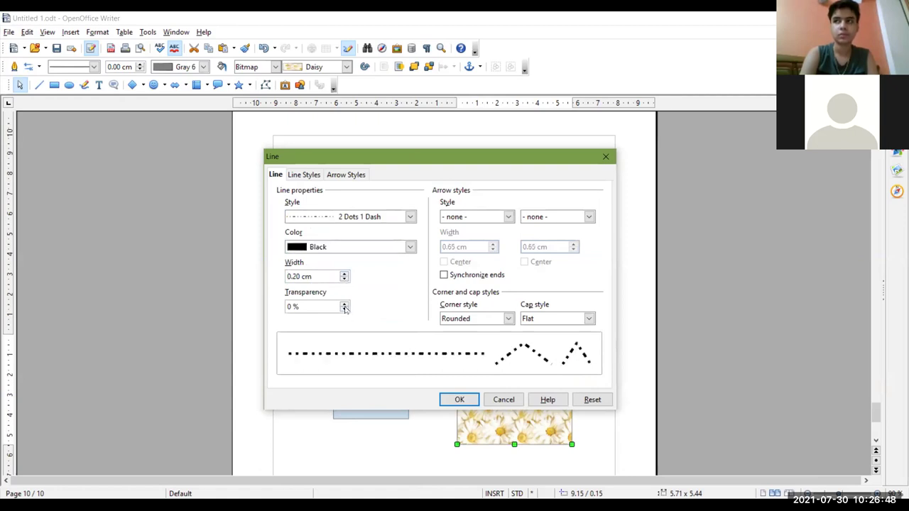
pyautogui.click(345, 308)
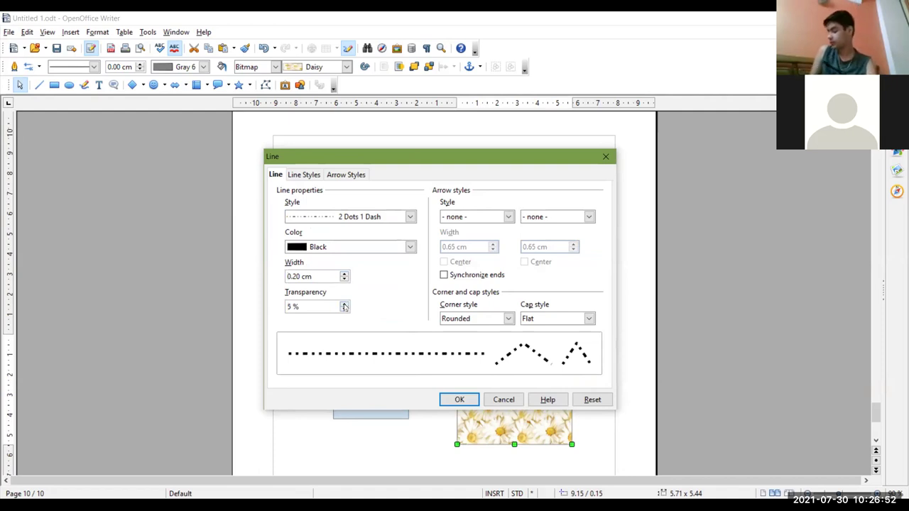
pyautogui.click(345, 304)
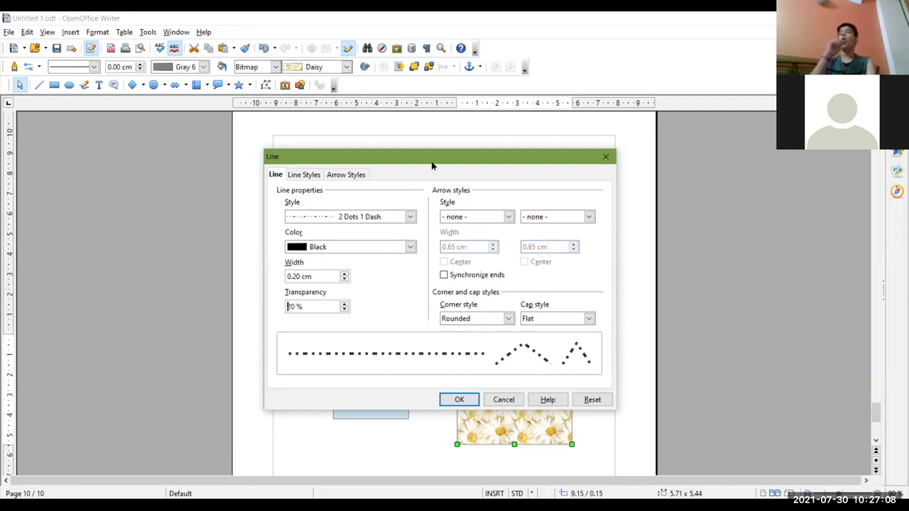
# Move the Line dialog off the shape, review the corner style options and try the Round cap style.
pyautogui.moveTo(432, 165); pyautogui.dragTo(296, 135)
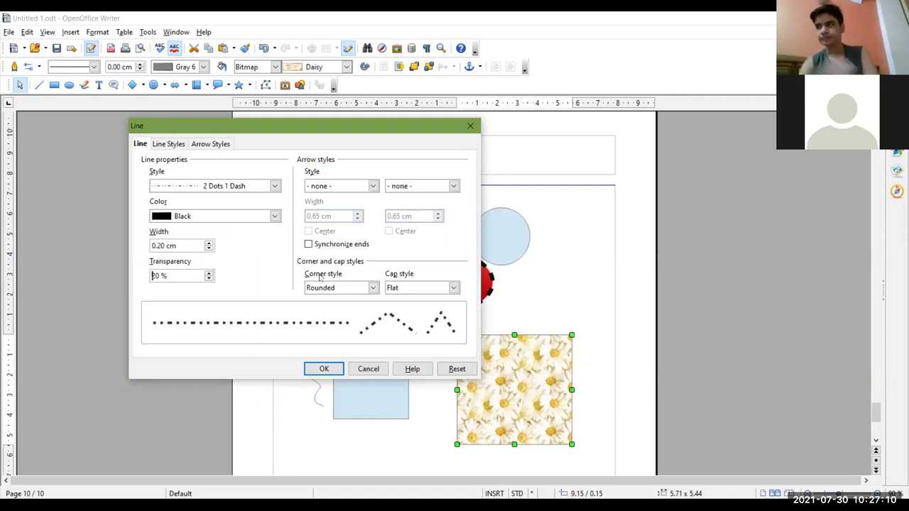
pyautogui.click(373, 288)
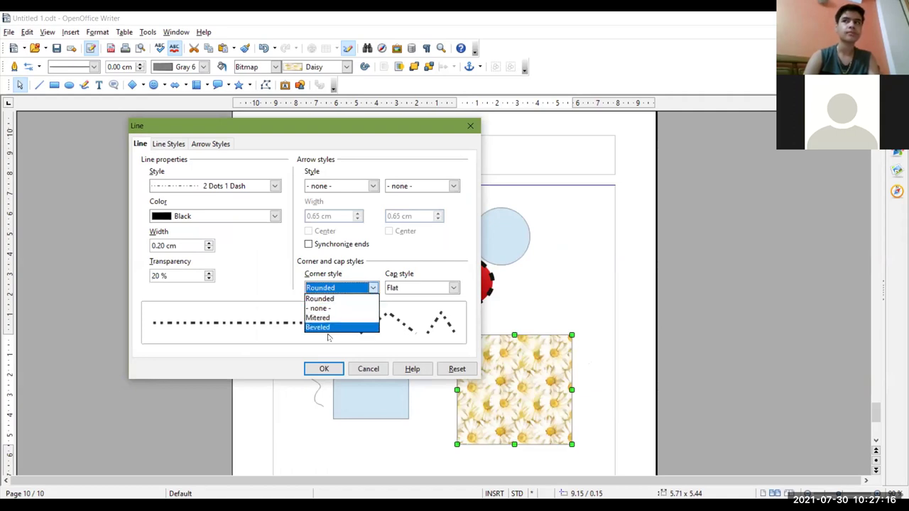
pyautogui.click(457, 287)
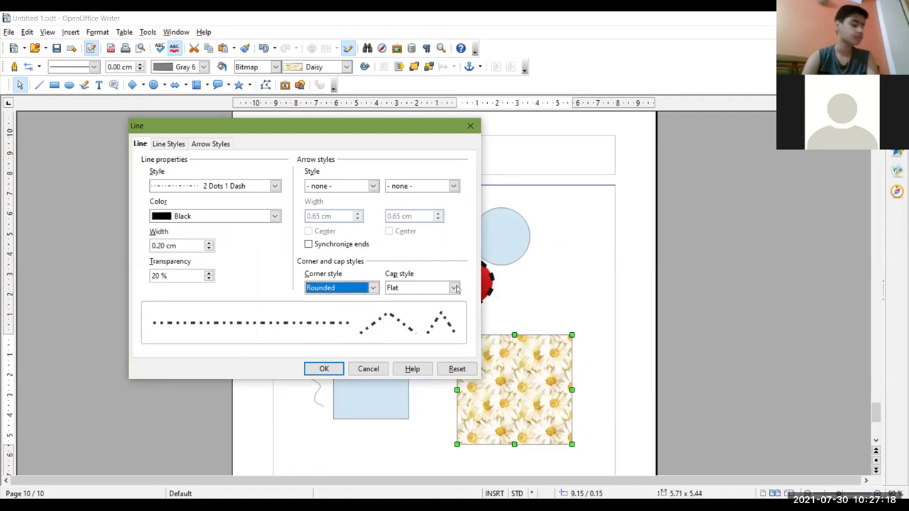
pyautogui.click(455, 288)
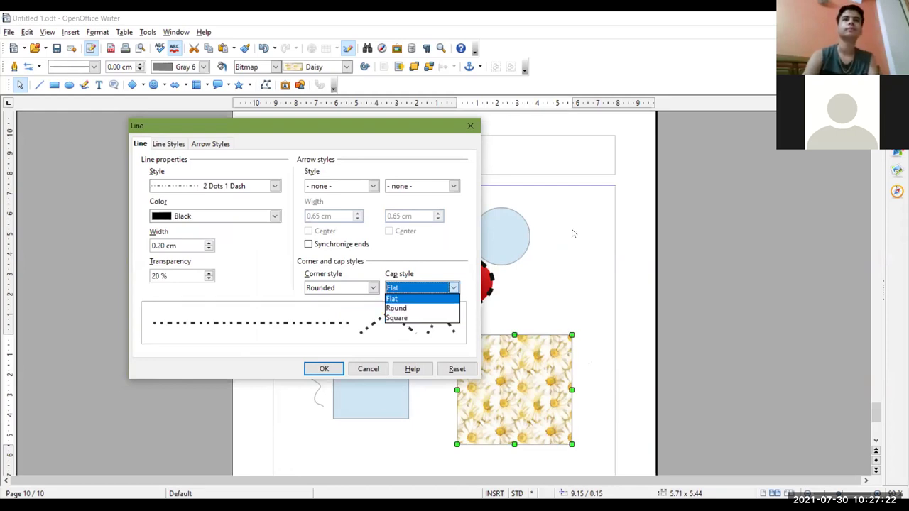
pyautogui.click(394, 299)
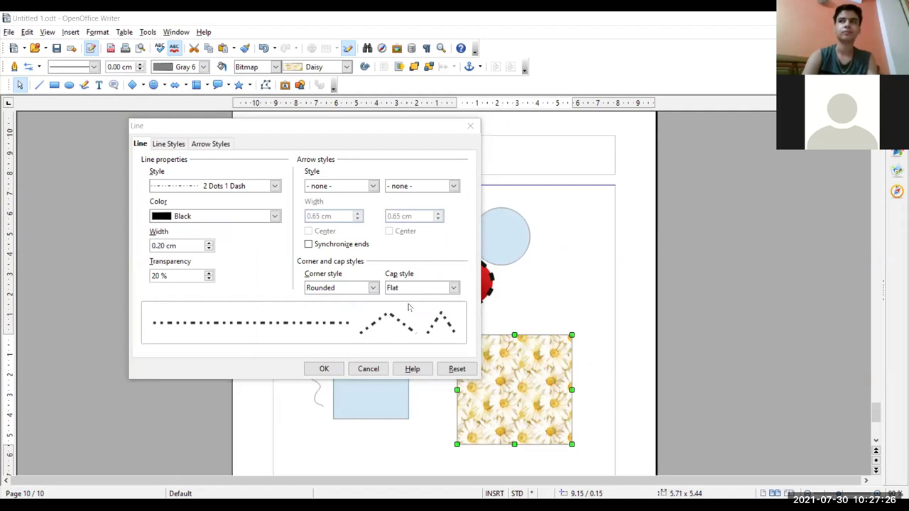
pyautogui.click(429, 290)
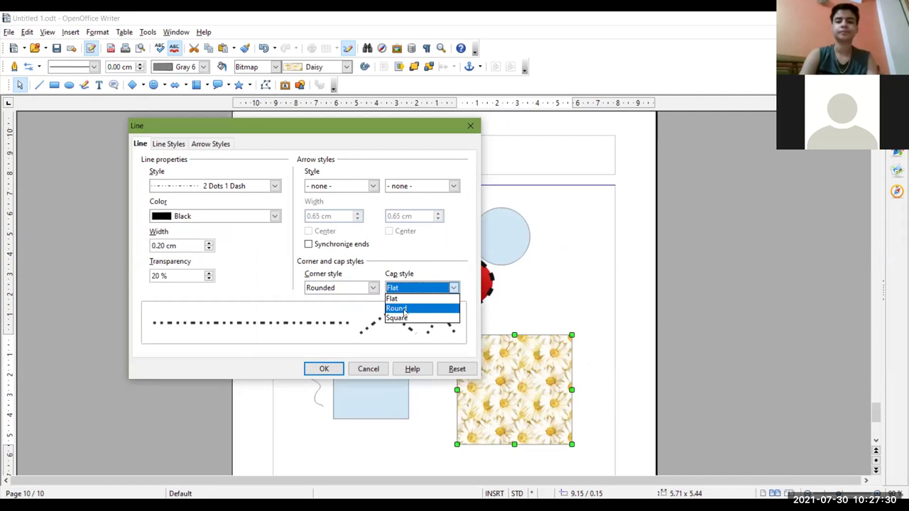
pyautogui.click(404, 310)
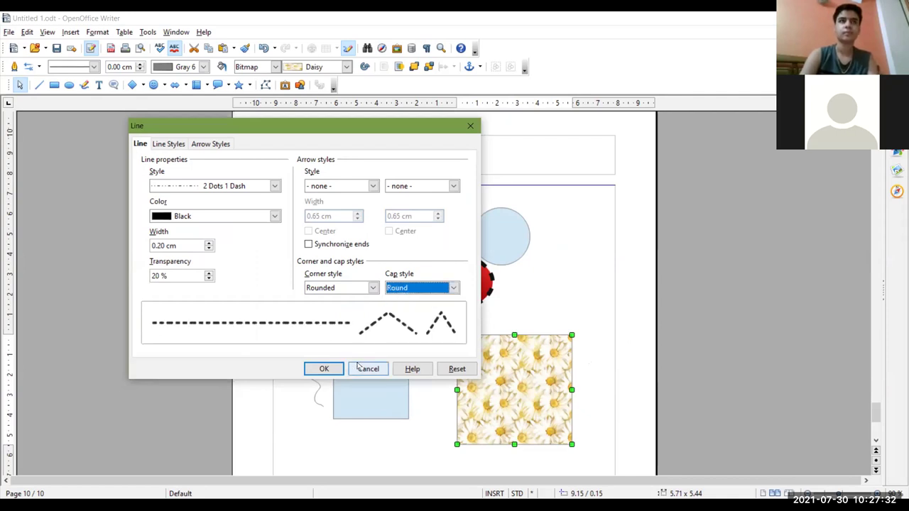
# Try the Mitered corner style for the outline, and settle on Beveled.
pyautogui.click(373, 288)
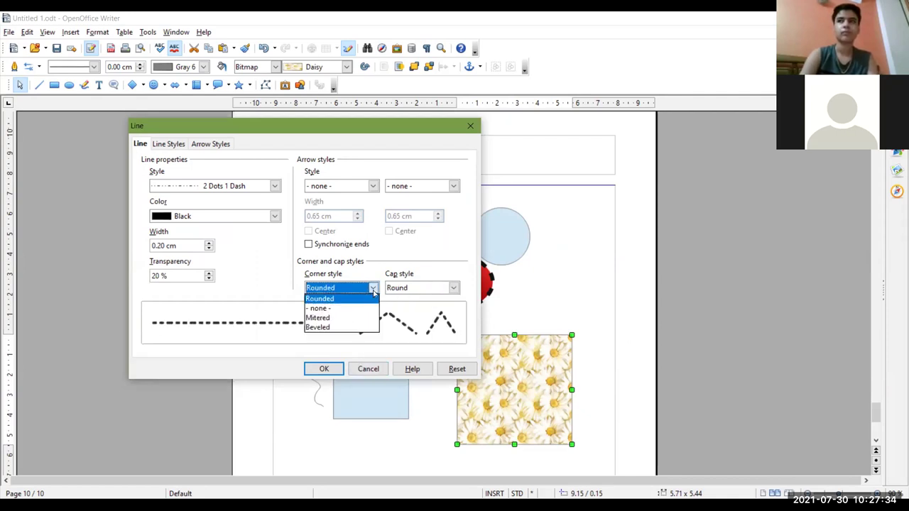
pyautogui.click(319, 317)
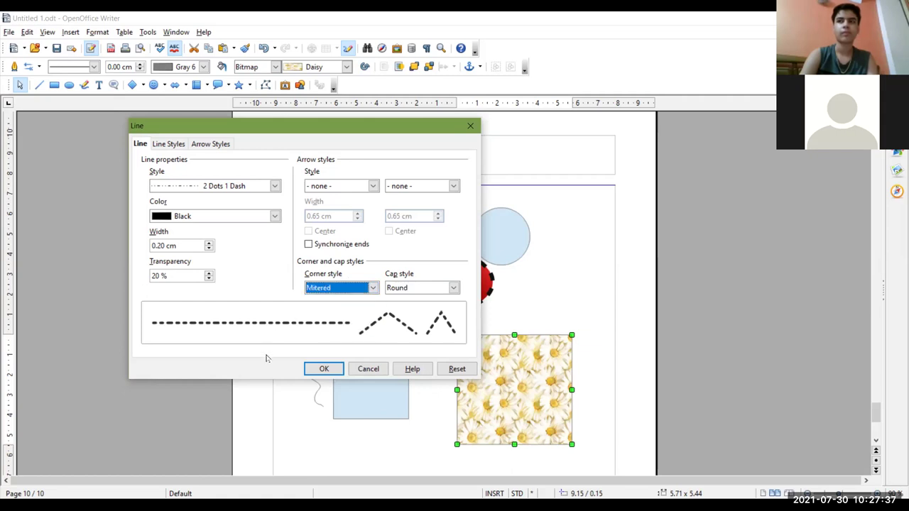
pyautogui.click(372, 288)
pyautogui.click(323, 330)
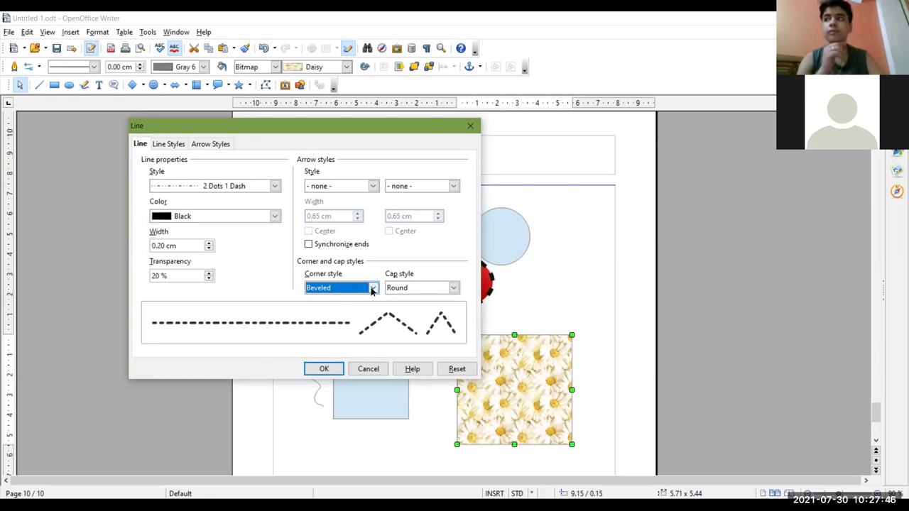
# Try the Square and Flat cap styles on the 2 Dots 1 Dash outline.
pyautogui.click(454, 287)
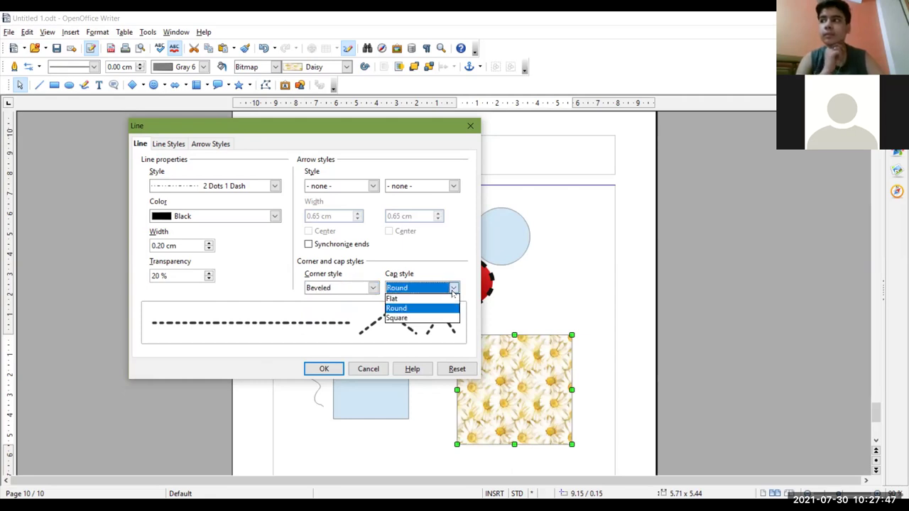
pyautogui.click(410, 318)
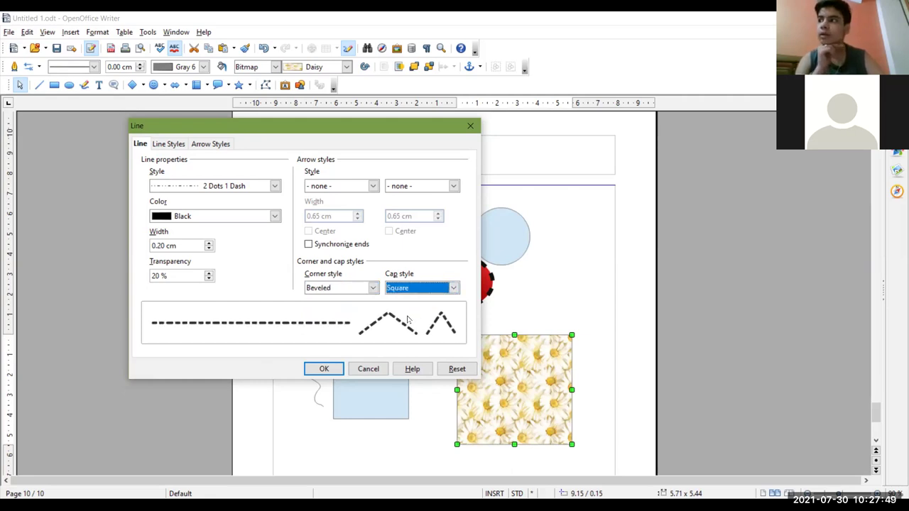
pyautogui.click(453, 288)
pyautogui.click(416, 298)
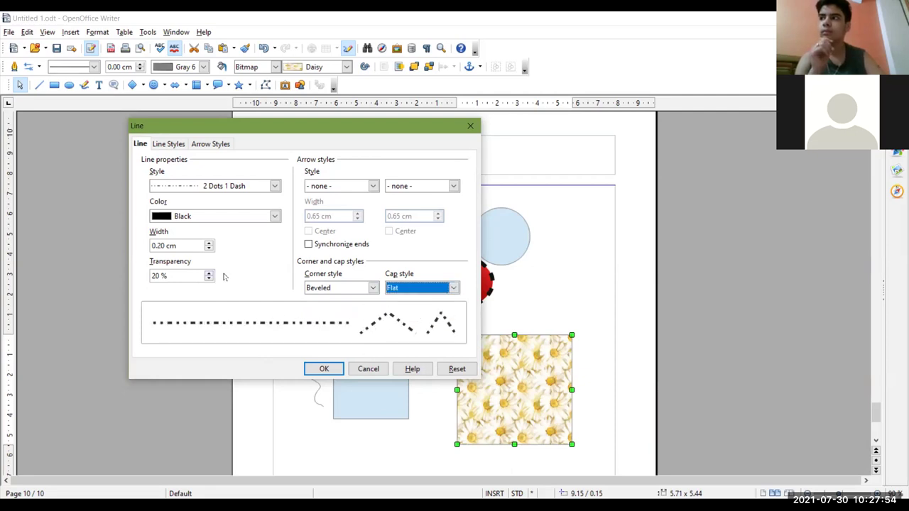
# Change the outline style to Fine Dashed and compare the Round and Square caps, settling on Round.
pyautogui.click(274, 186)
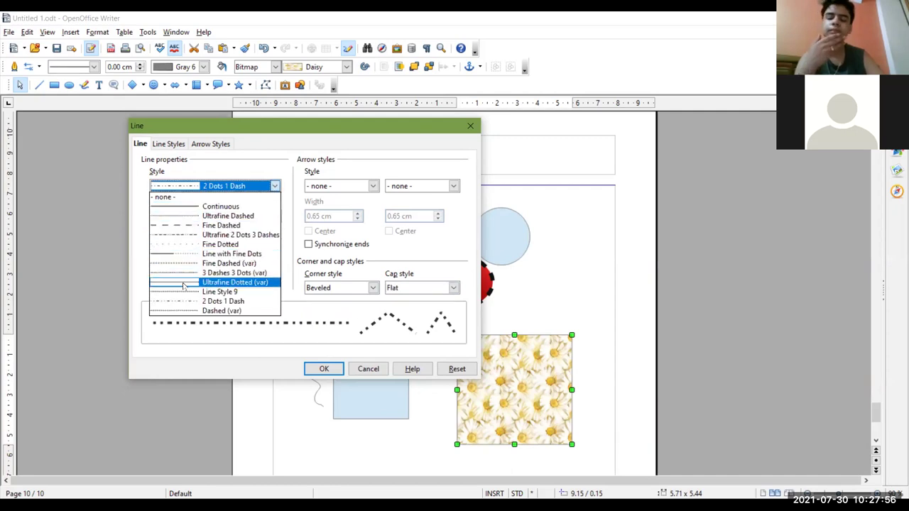
pyautogui.click(186, 225)
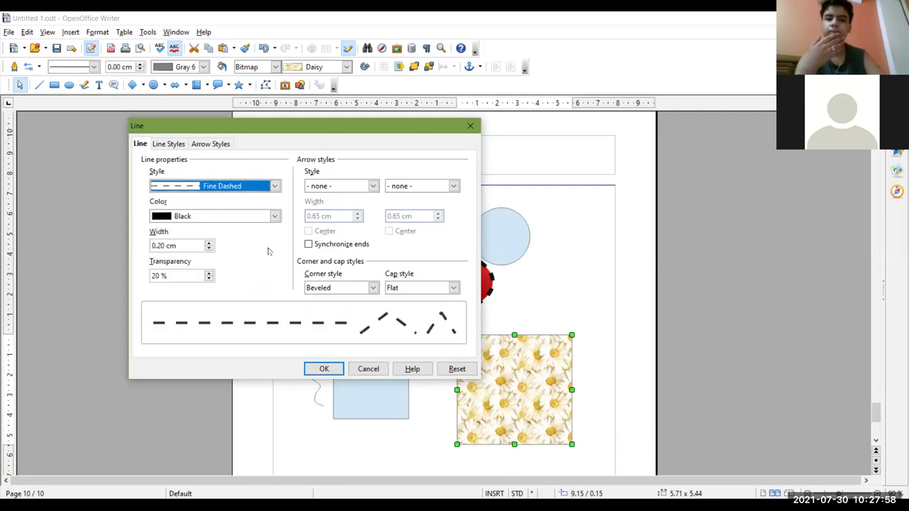
pyautogui.click(453, 289)
pyautogui.click(418, 308)
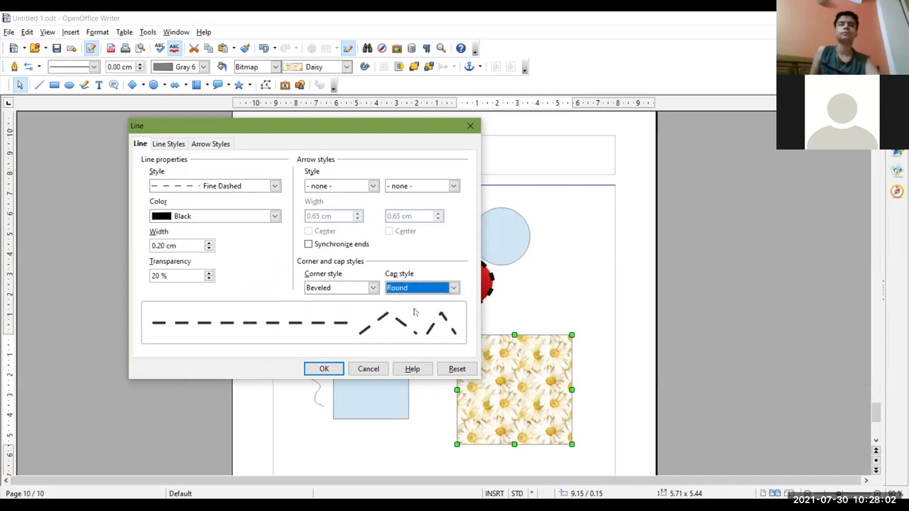
pyautogui.click(453, 288)
pyautogui.click(418, 320)
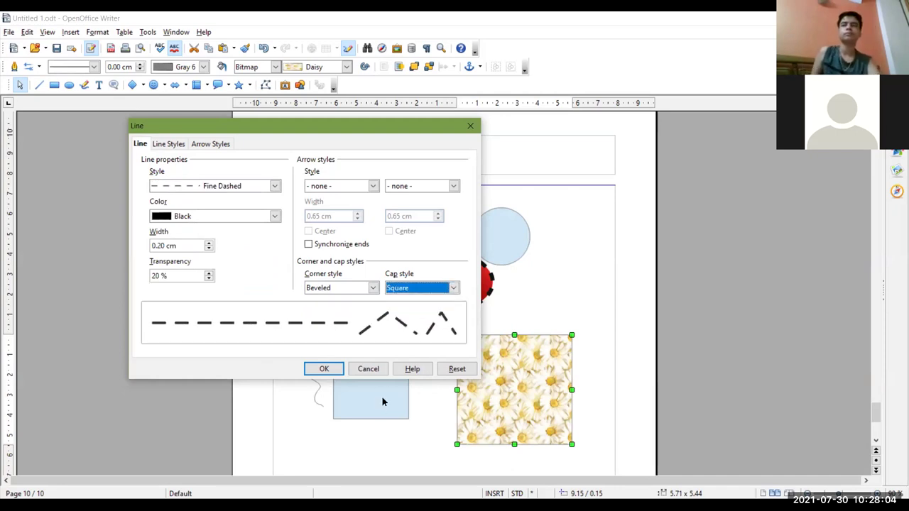
pyautogui.click(453, 287)
pyautogui.click(409, 310)
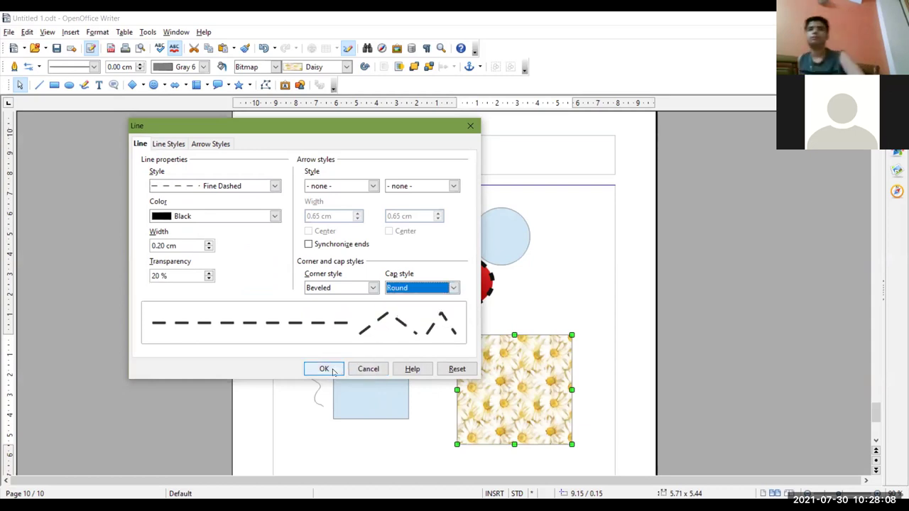
# Check the line style definitions, and apply the outline settings to the daisy-filled shape.
pyautogui.click(171, 145)
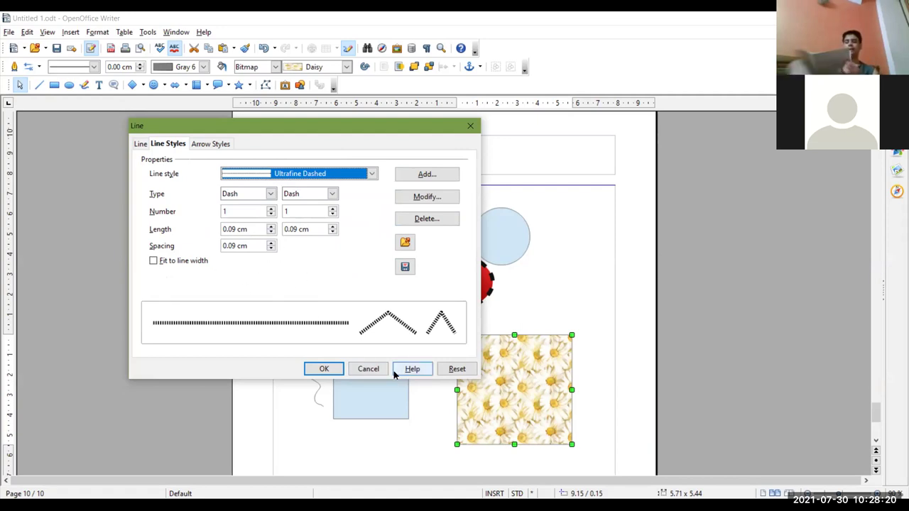
pyautogui.click(139, 146)
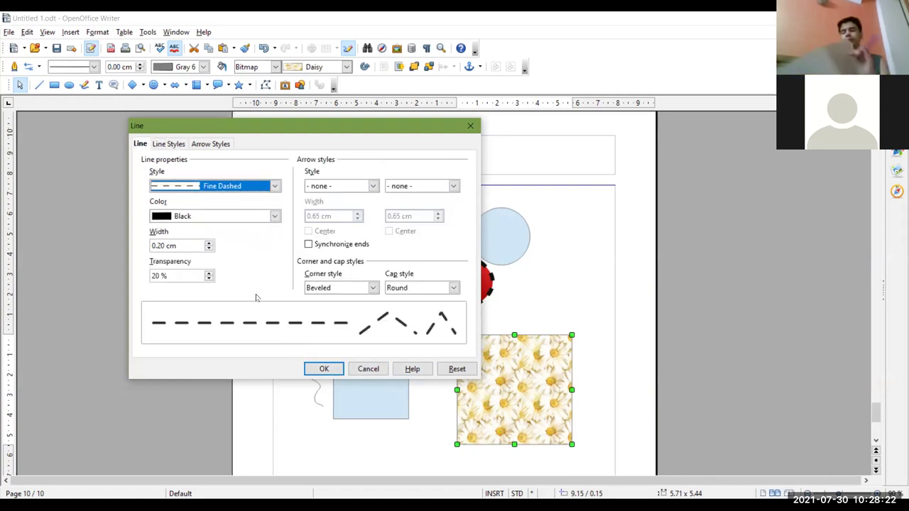
pyautogui.click(324, 369)
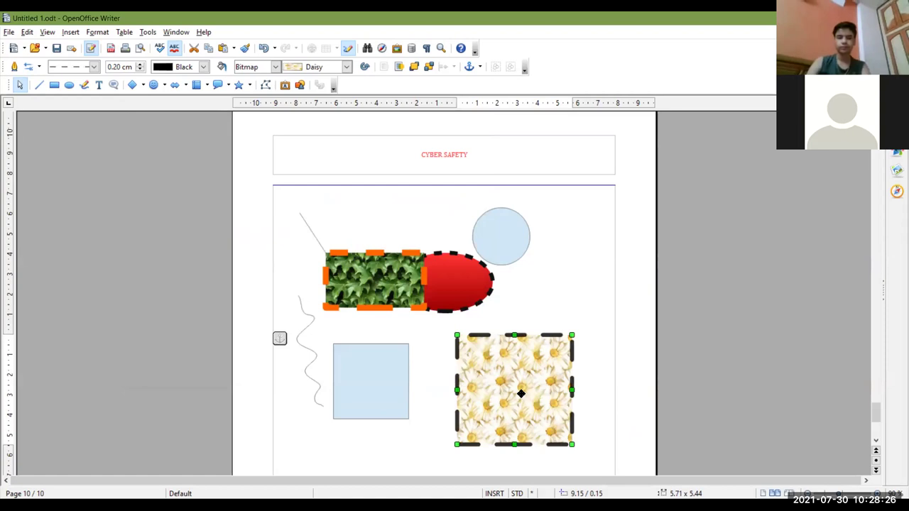
# In the daisy-filled shape's area settings, examine the Color, Gradient and Hatching fill options, and return the fill to the Daisy bitmap.
pyautogui.rightClick(520, 394)
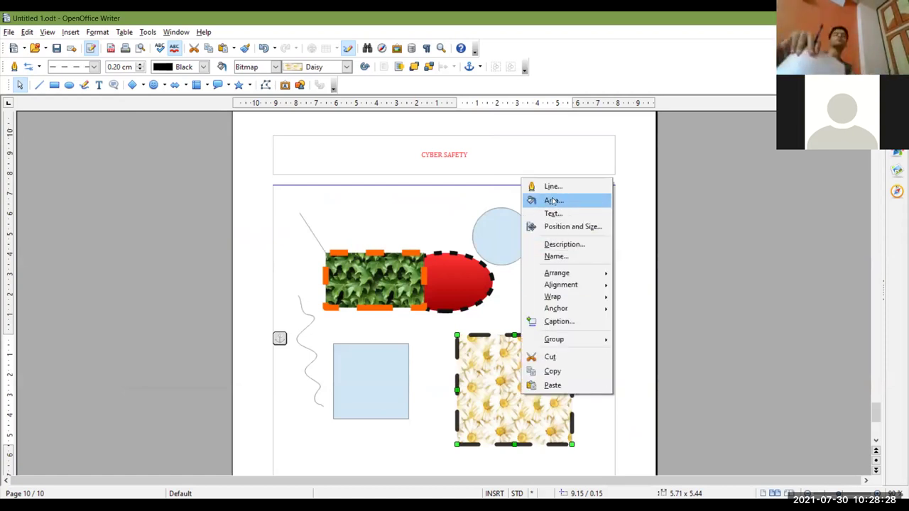
pyautogui.click(554, 201)
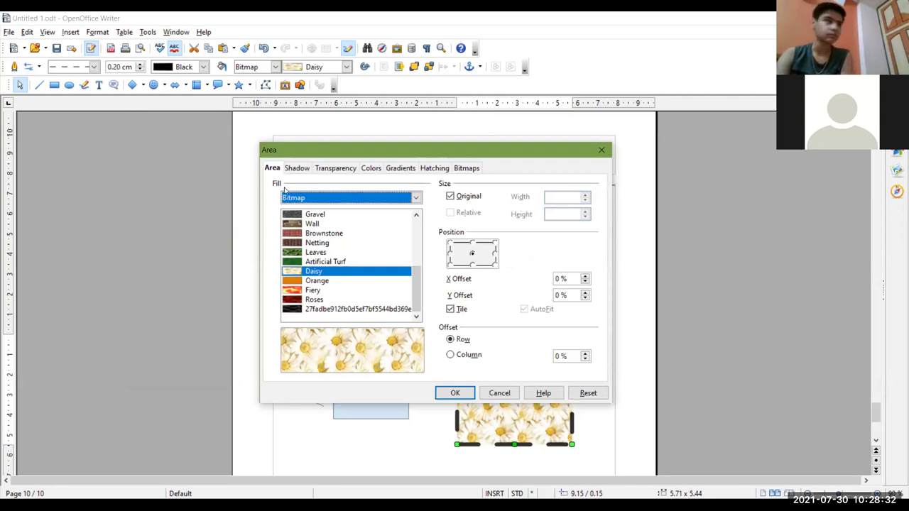
pyautogui.click(309, 200)
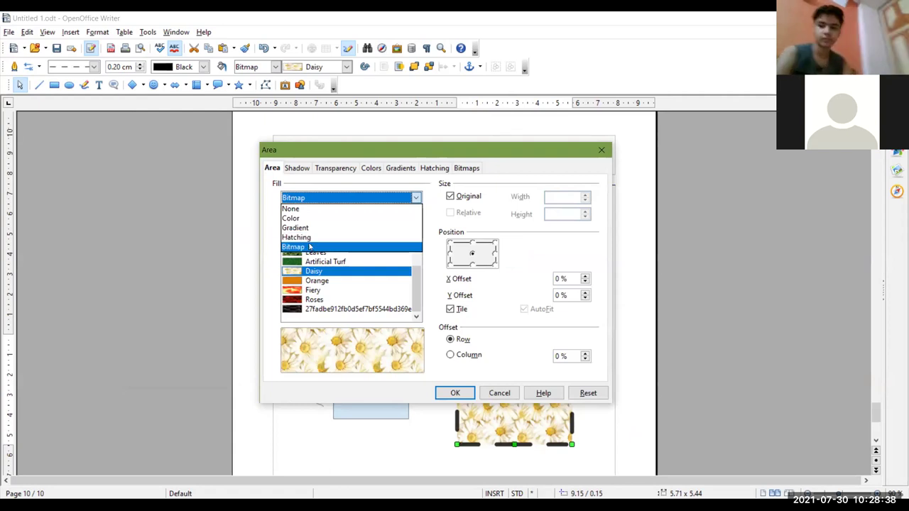
pyautogui.click(296, 218)
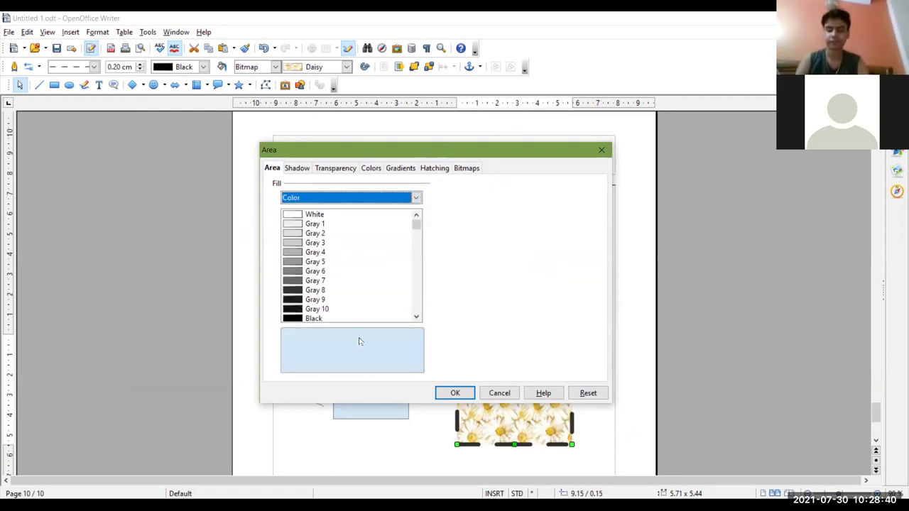
pyautogui.click(318, 198)
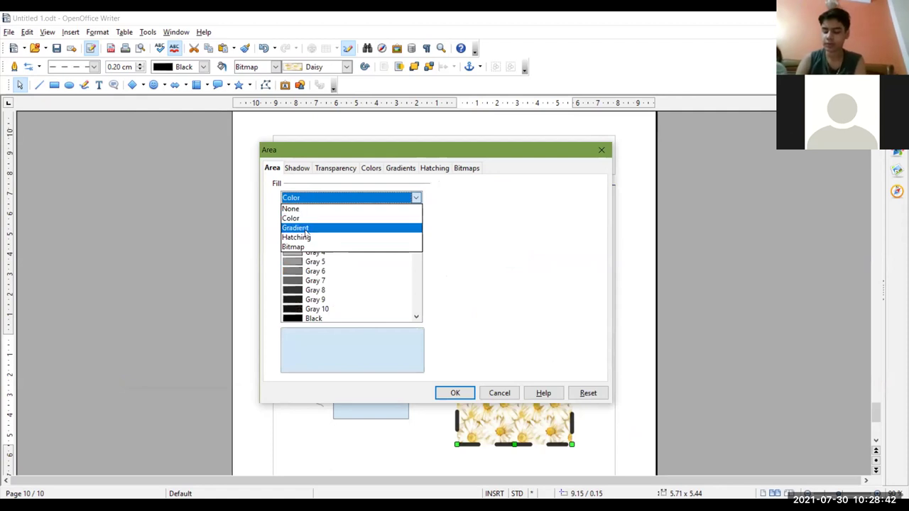
pyautogui.click(306, 228)
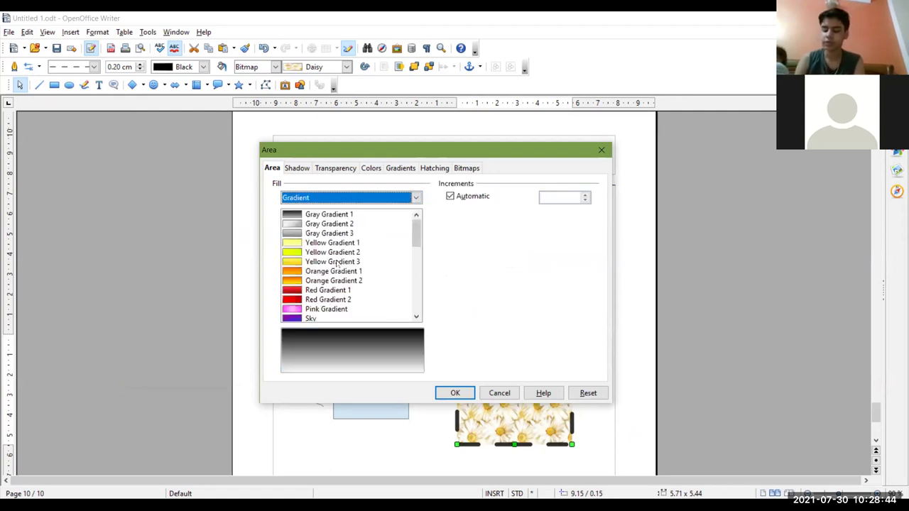
pyautogui.scroll(-8, 346, 277)
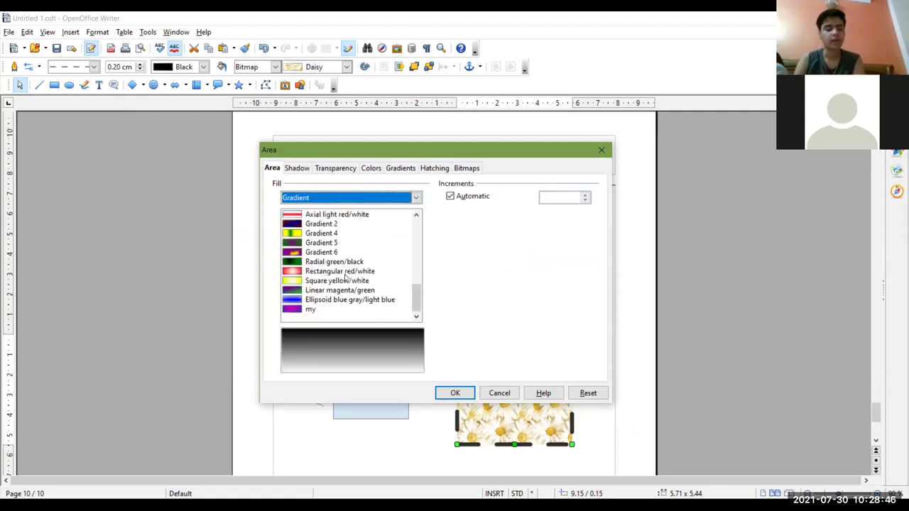
pyautogui.click(304, 200)
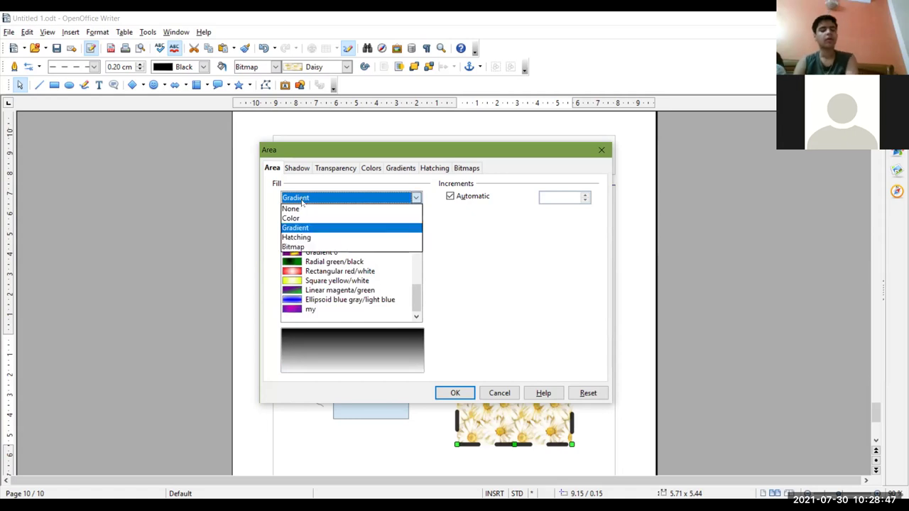
pyautogui.click(303, 238)
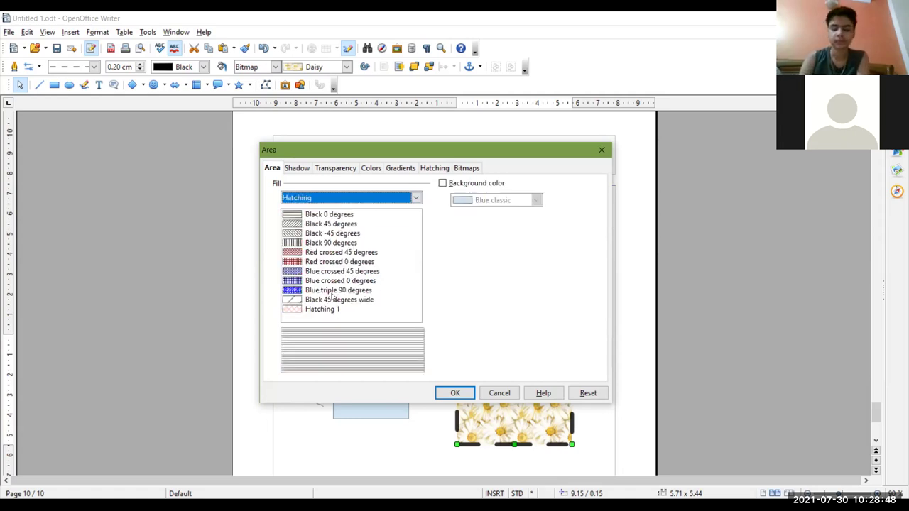
pyautogui.click(317, 198)
pyautogui.click(291, 247)
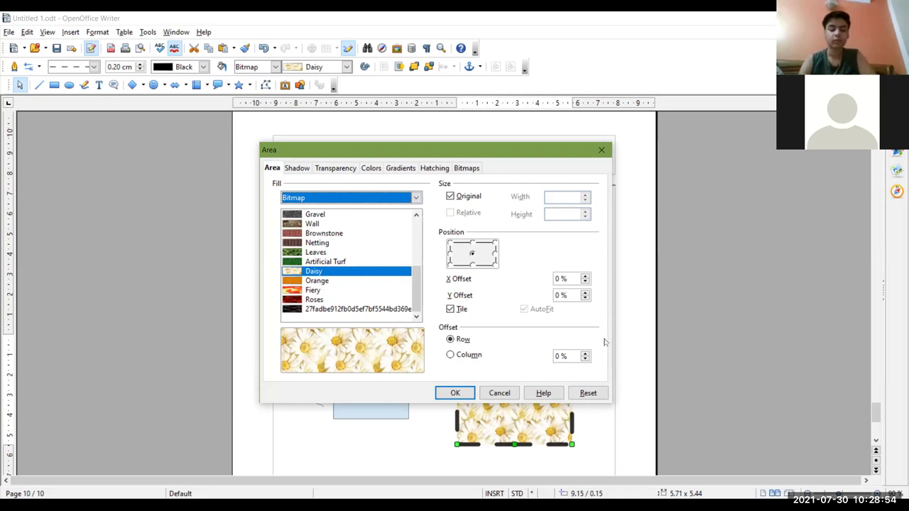
# Turn on 50% transparency for the daisy-filled shape's area.
pyautogui.click(341, 170)
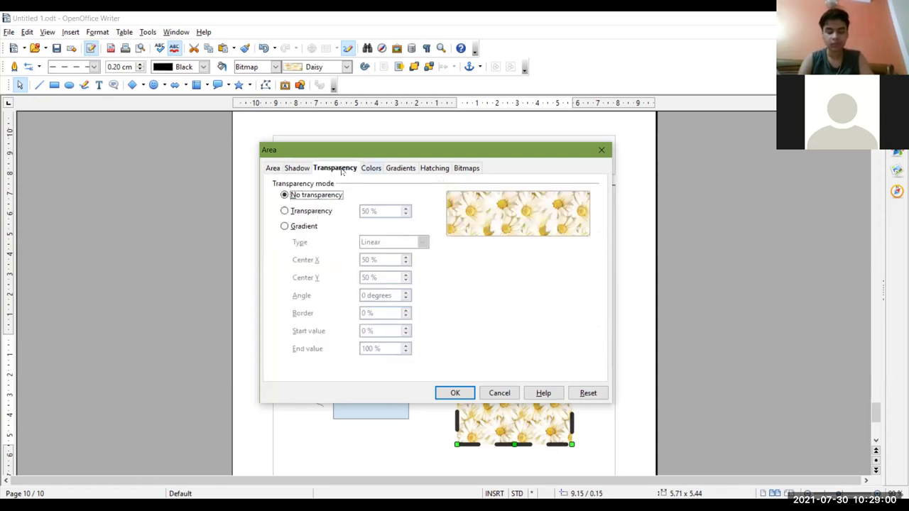
pyautogui.click(313, 213)
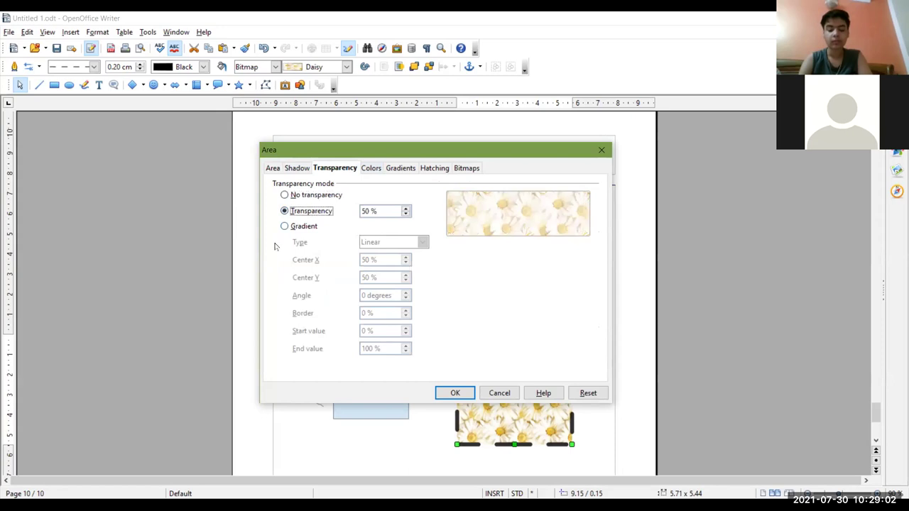
# Define a Radial gradient for the shape running from Pink 1 to Turquoise 2.
pyautogui.click(402, 169)
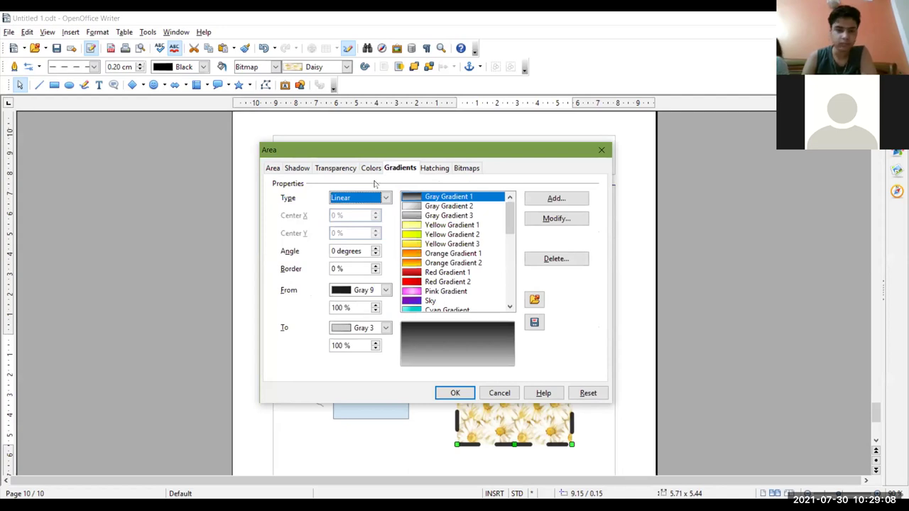
pyautogui.click(386, 198)
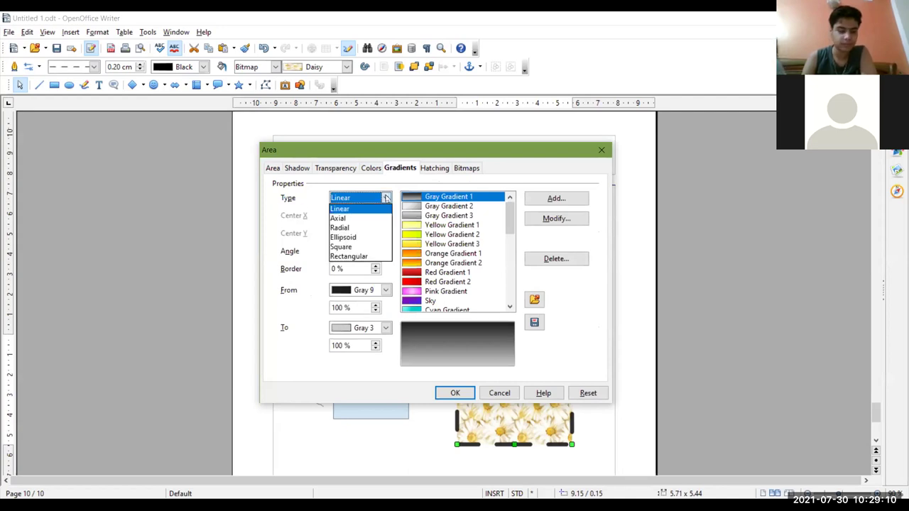
pyautogui.click(353, 228)
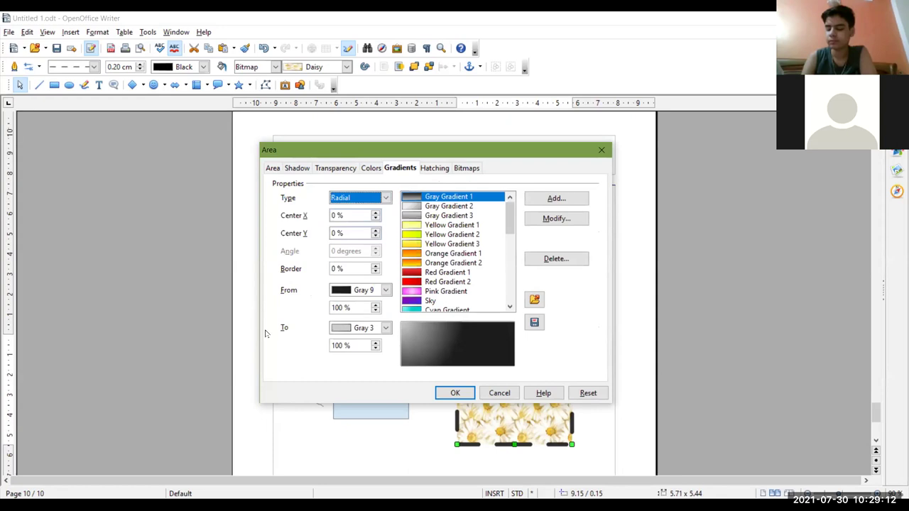
pyautogui.click(385, 290)
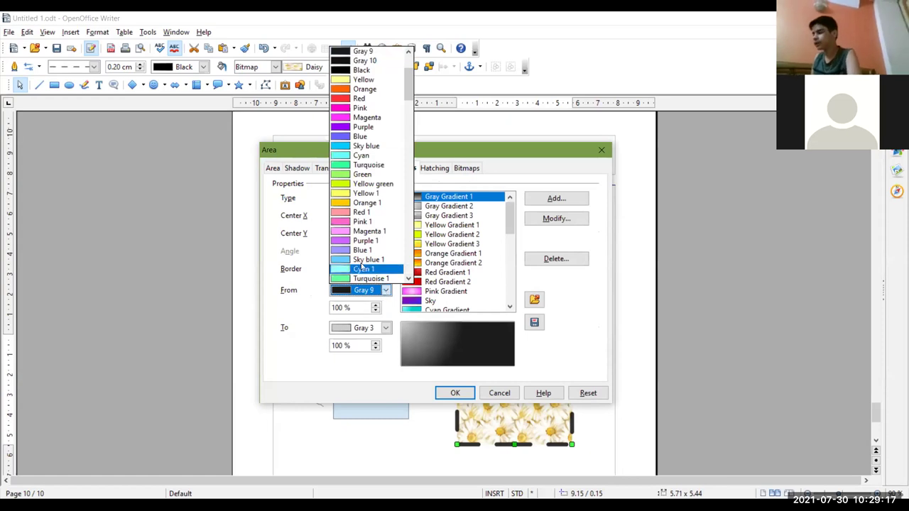
pyautogui.click(356, 226)
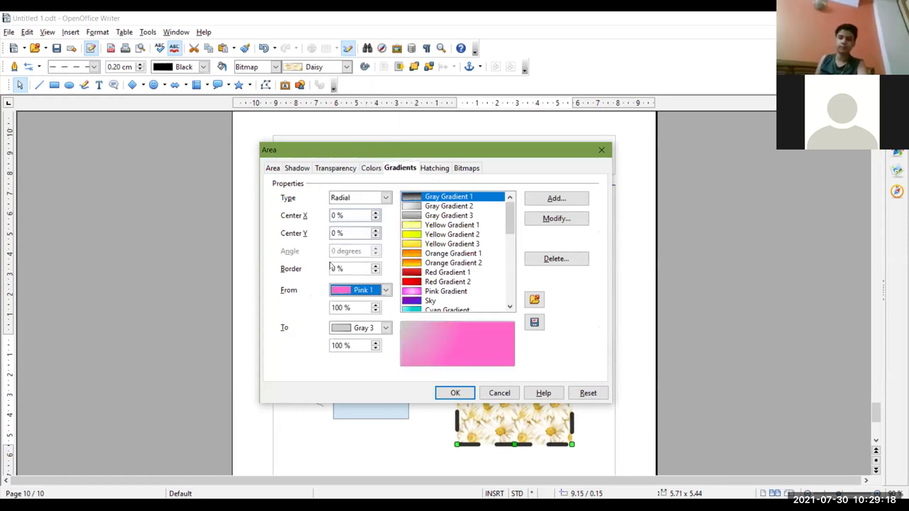
pyautogui.click(386, 328)
pyautogui.scroll(-7, 359, 412)
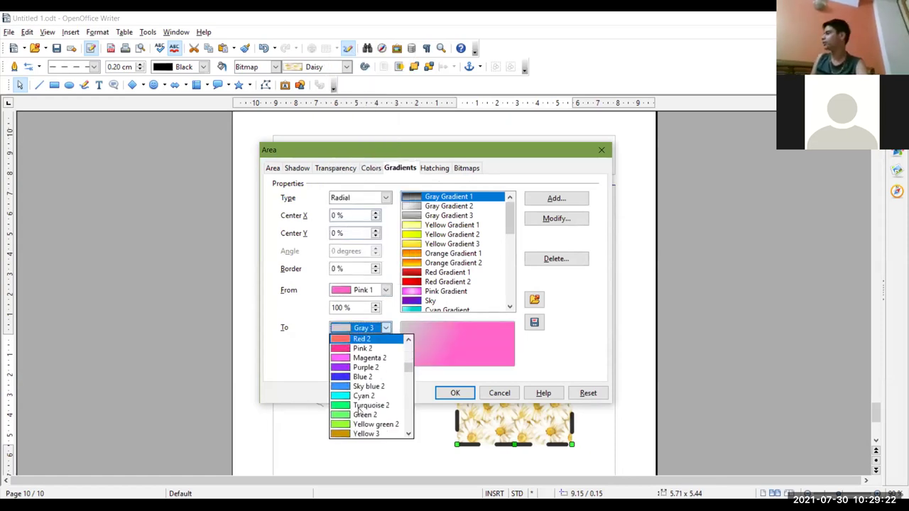
pyautogui.click(360, 407)
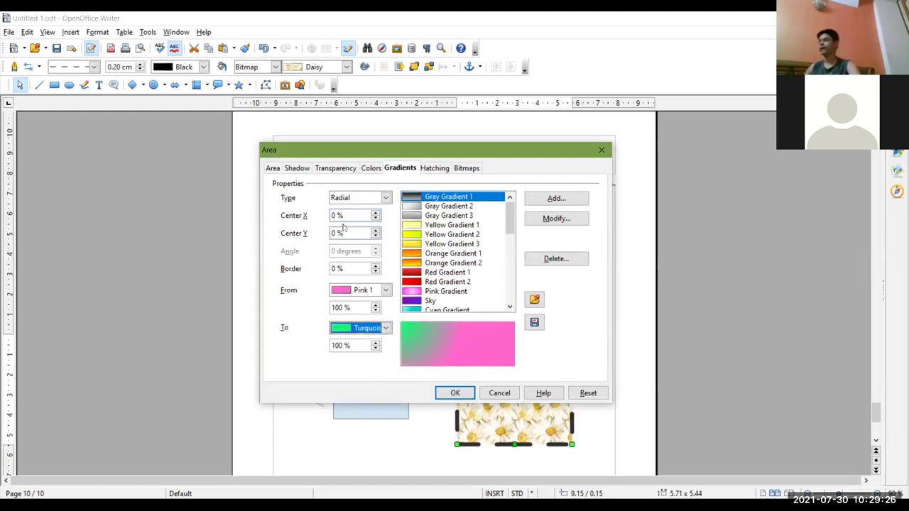
# Set the radial gradient's Center X and Center Y to 20% each.
pyautogui.click(375, 213)
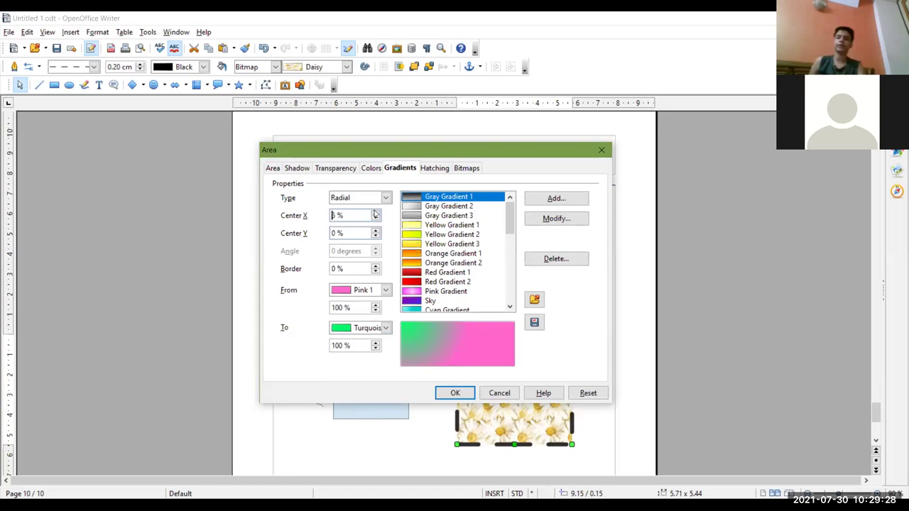
pyautogui.click(375, 214)
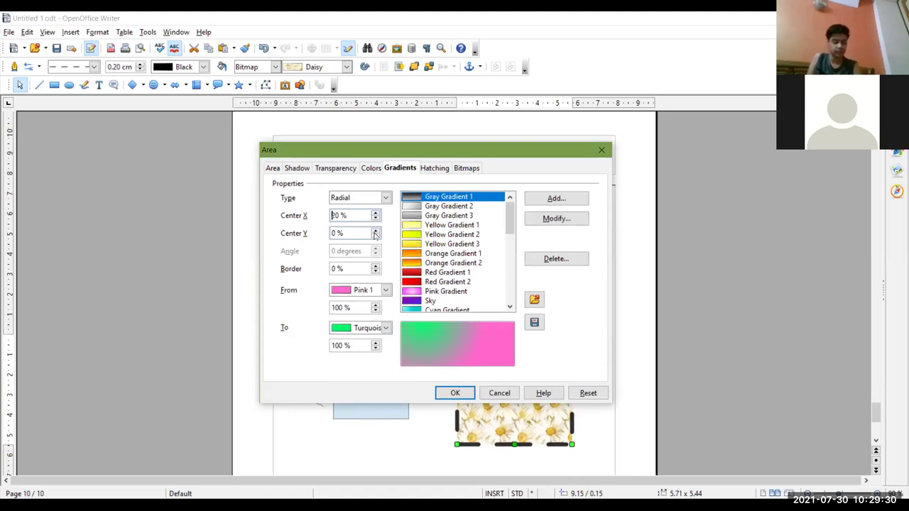
pyautogui.click(375, 231)
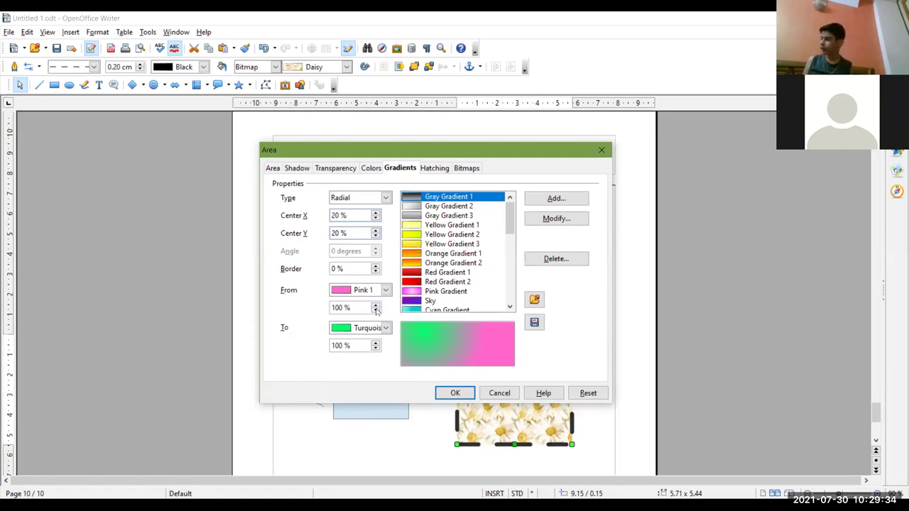
# Try a wider border on the radial gradient and return it to 0%.
pyautogui.click(375, 266)
pyautogui.click(376, 267)
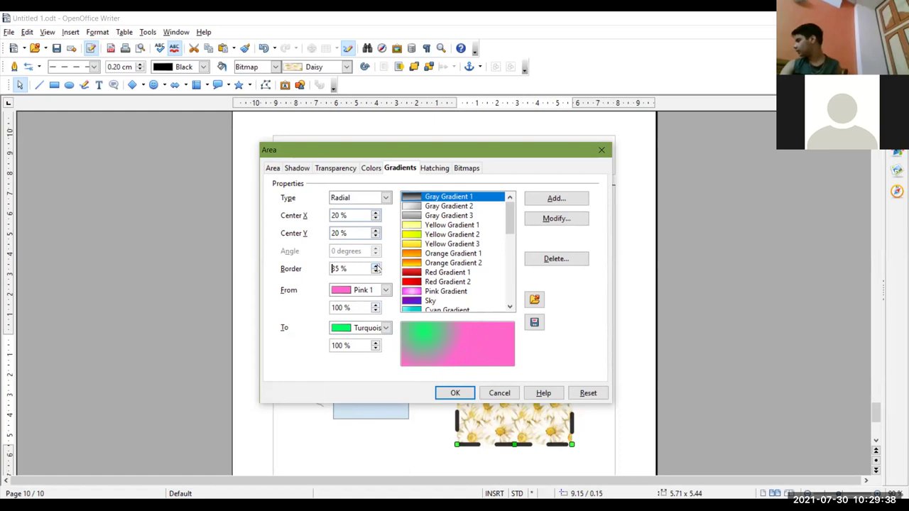
pyautogui.click(376, 272)
pyautogui.click(376, 272)
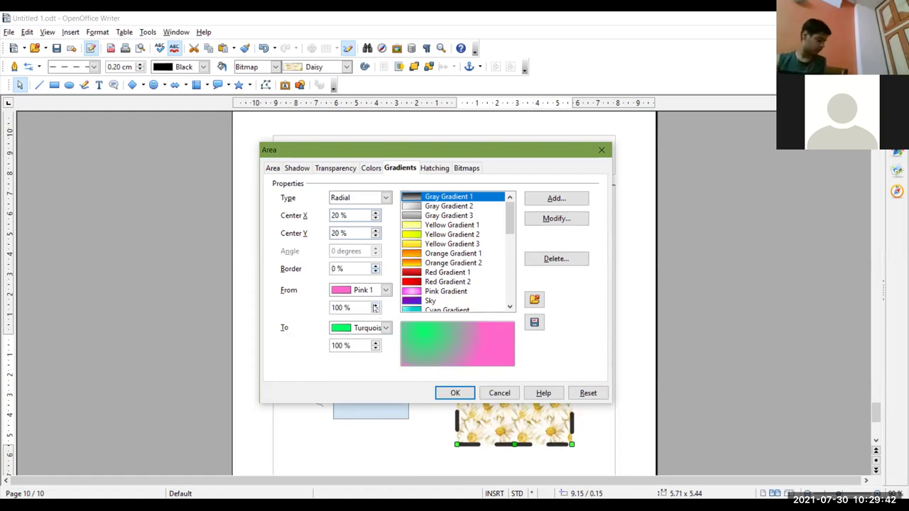
# Lower the intensity of the gradient's starting Pink 1 color, settling on 65%.
pyautogui.click(376, 311)
pyautogui.click(376, 311)
pyautogui.click(376, 311)
pyautogui.click(376, 311)
pyautogui.click(376, 311)
pyautogui.click(375, 311)
pyautogui.click(375, 311)
pyautogui.click(376, 311)
pyautogui.click(376, 311)
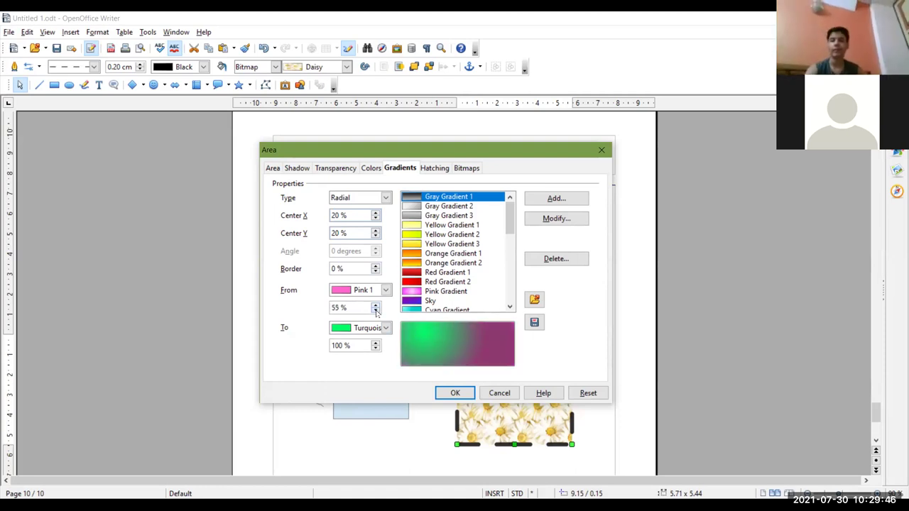
pyautogui.click(375, 311)
pyautogui.click(376, 311)
pyautogui.click(375, 311)
pyautogui.click(376, 304)
pyautogui.click(376, 305)
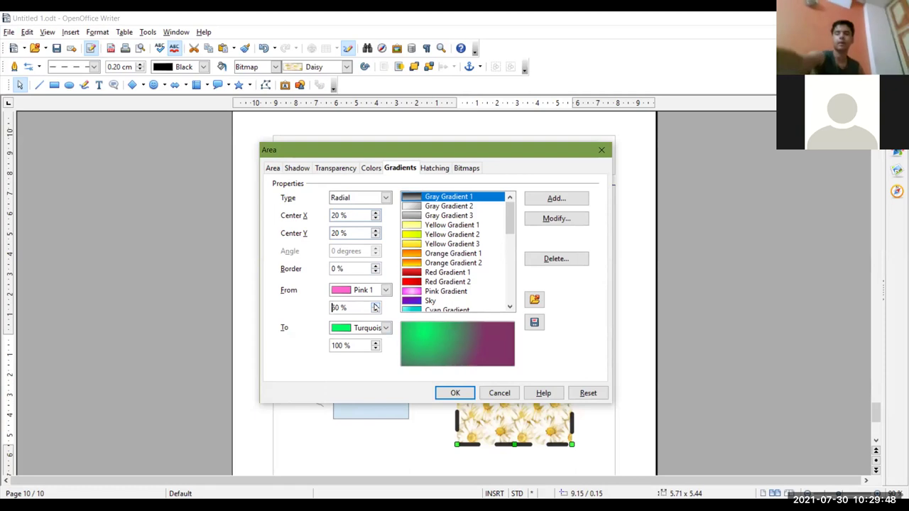
pyautogui.click(376, 305)
pyautogui.click(376, 304)
pyautogui.click(376, 305)
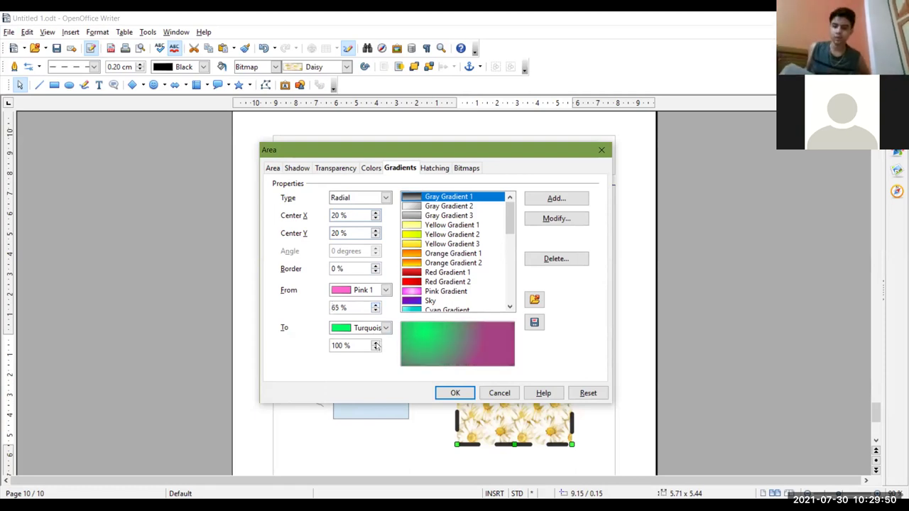
# Reduce the intensity of the gradient's ending Turquoise 2 color to 80%.
pyautogui.click(375, 350)
pyautogui.click(375, 349)
pyautogui.click(375, 349)
pyautogui.click(376, 349)
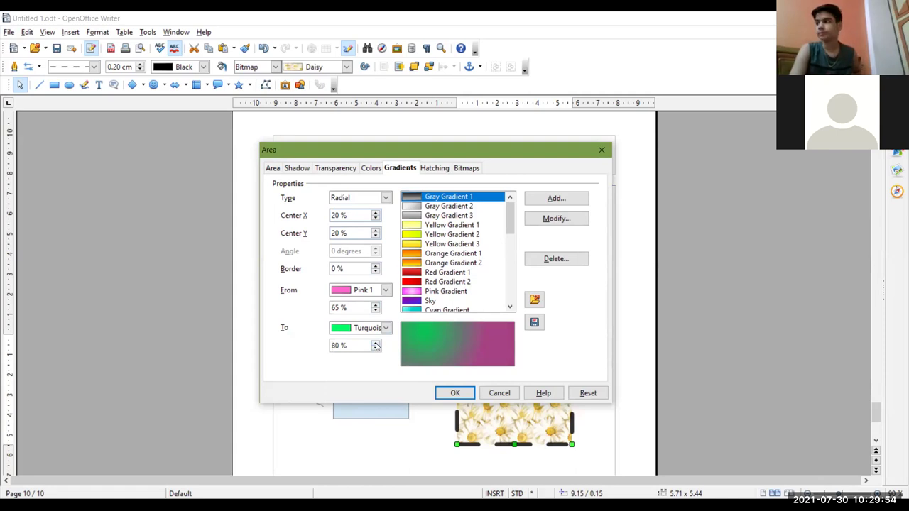
# Change the gradient type to Linear and set its angle to 45 degrees.
pyautogui.click(384, 199)
pyautogui.click(353, 218)
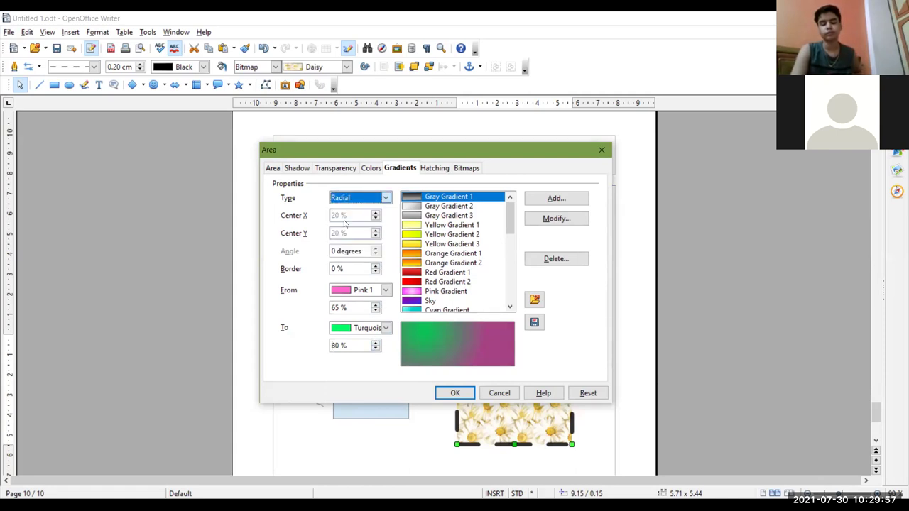
pyautogui.click(385, 198)
pyautogui.click(355, 209)
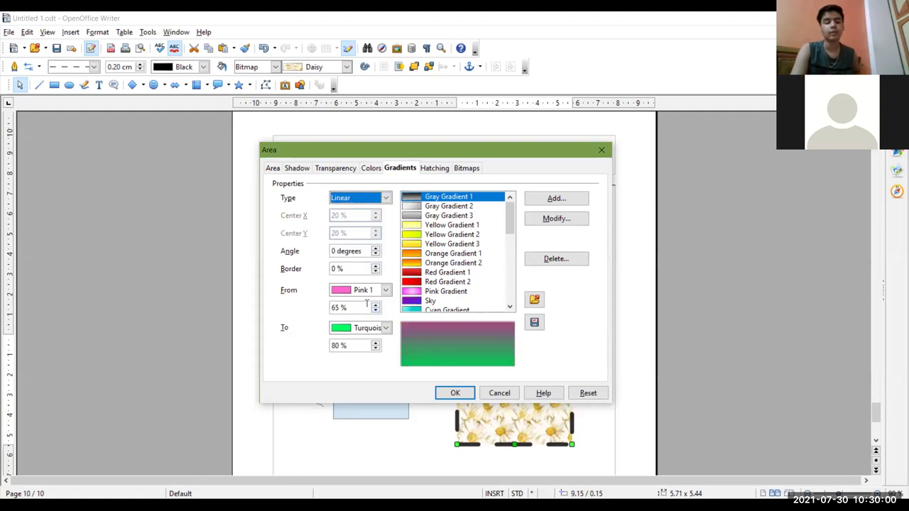
pyautogui.click(376, 250)
pyautogui.click(376, 249)
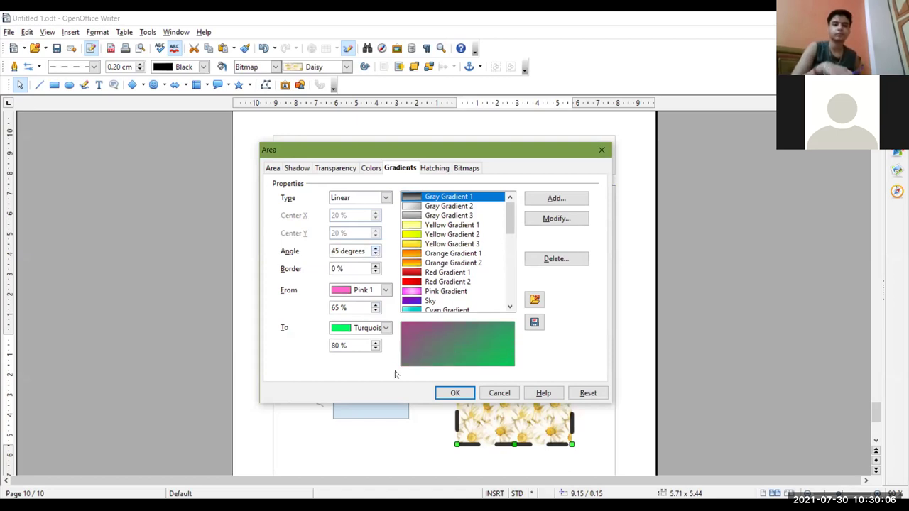
# Save the custom gradient under the name gr1 and apply it to the dashed-outline shape.
pyautogui.click(455, 394)
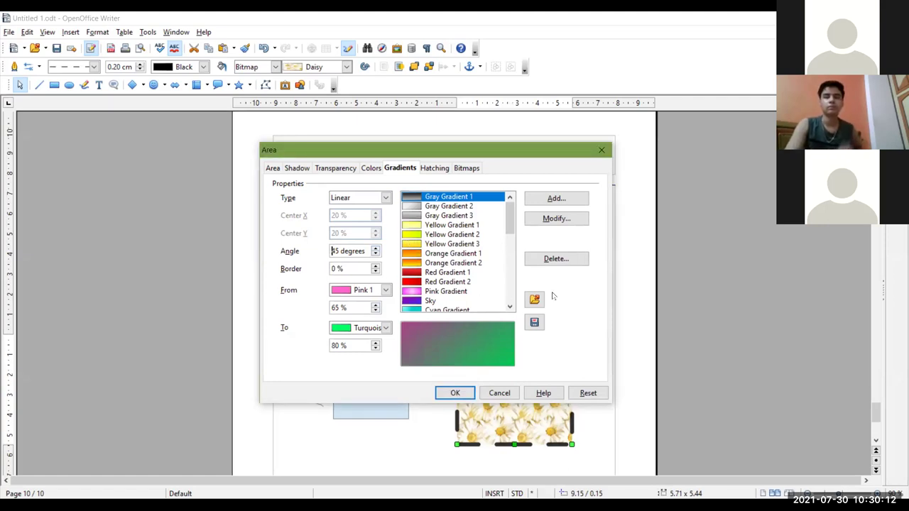
pyautogui.click(551, 203)
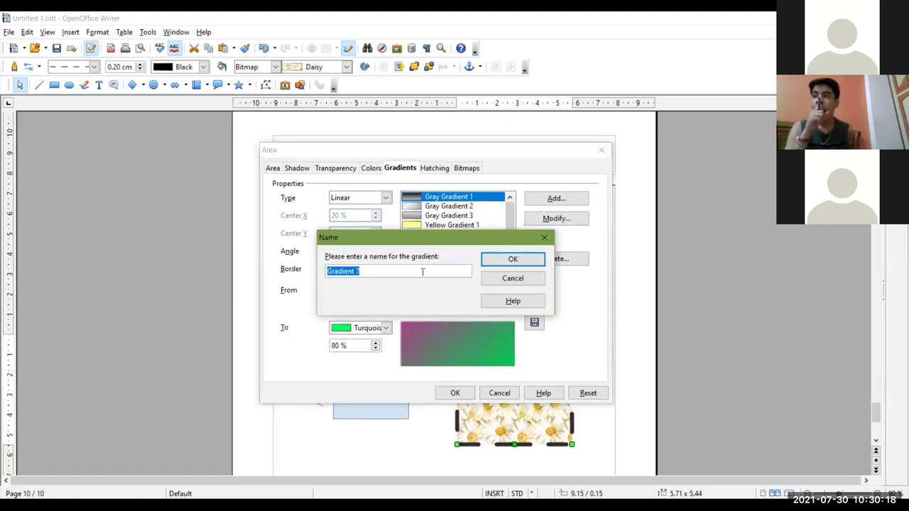
pyautogui.write('gr1')
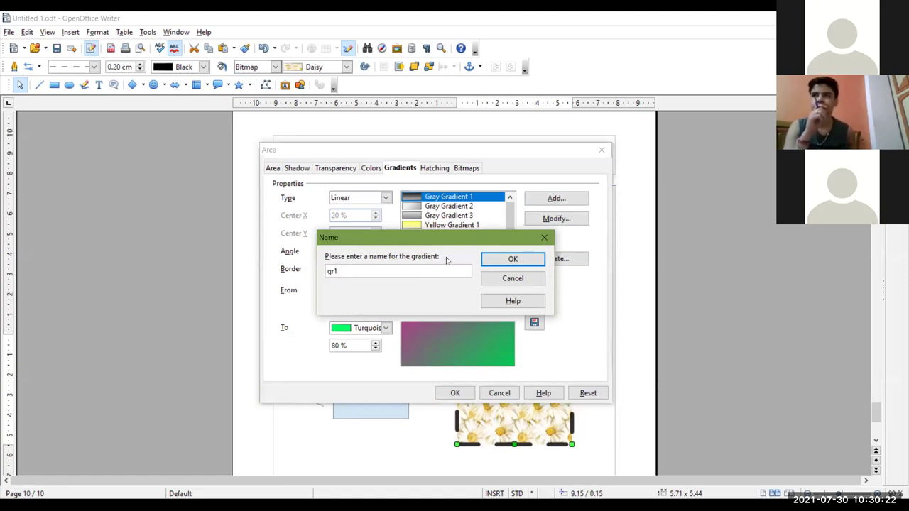
pyautogui.click(515, 260)
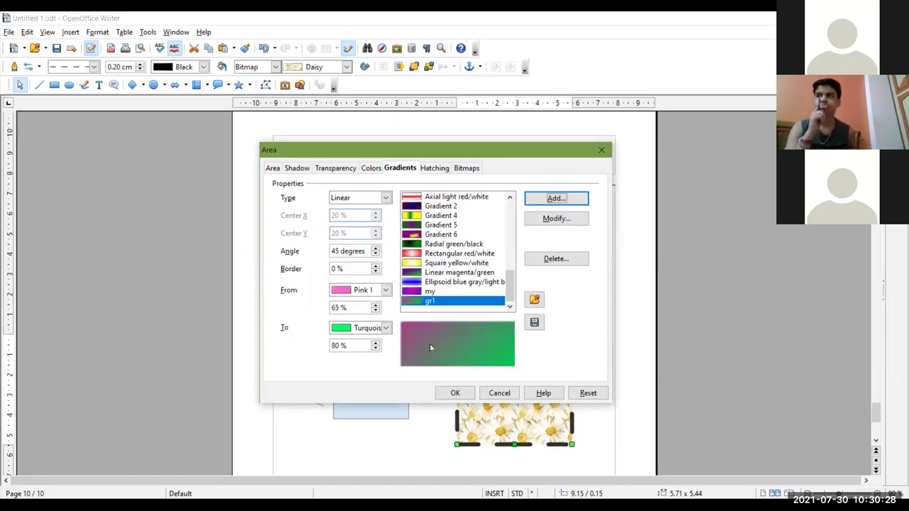
pyautogui.click(456, 392)
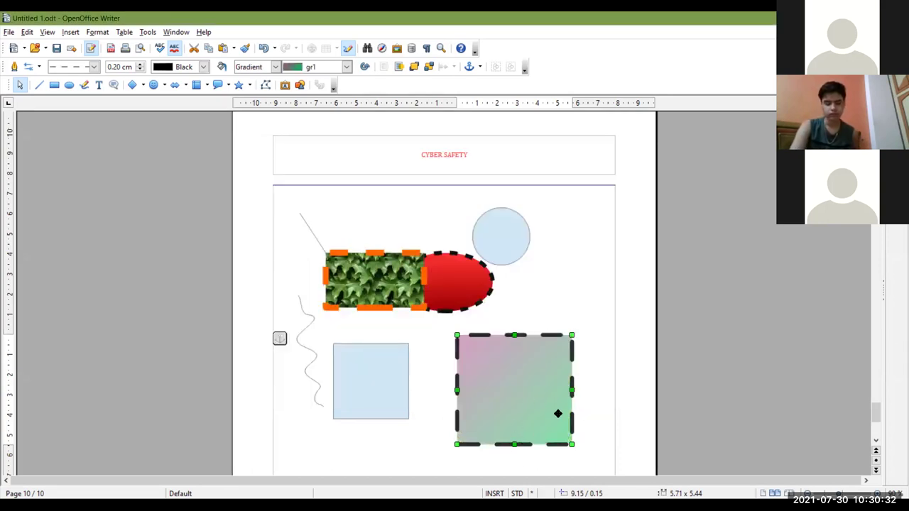
# Try 80% and 0% transparency on the gradient-filled shape, and apply No transparency.
pyautogui.rightClick(525, 389)
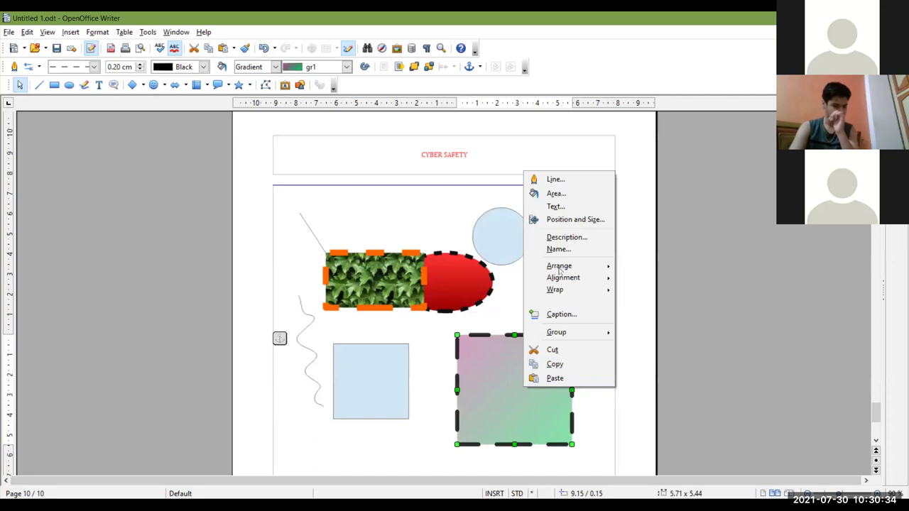
pyautogui.click(545, 196)
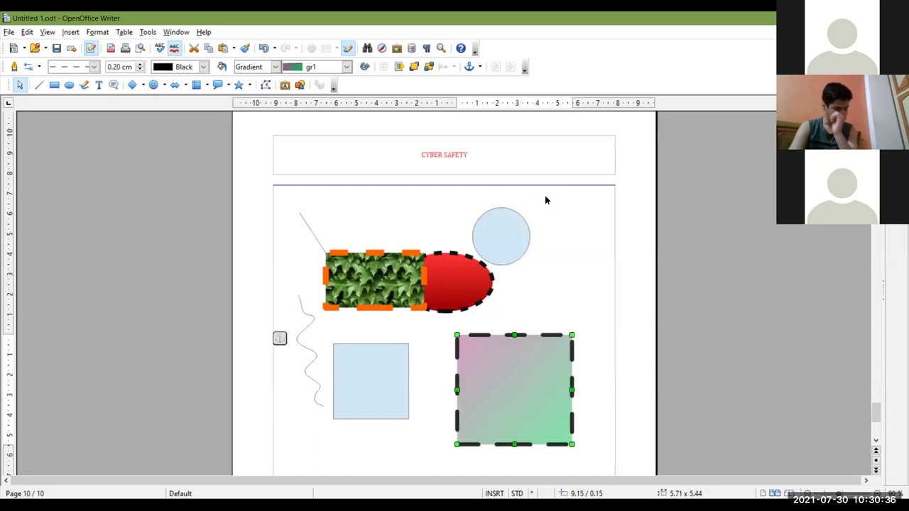
pyautogui.click(341, 169)
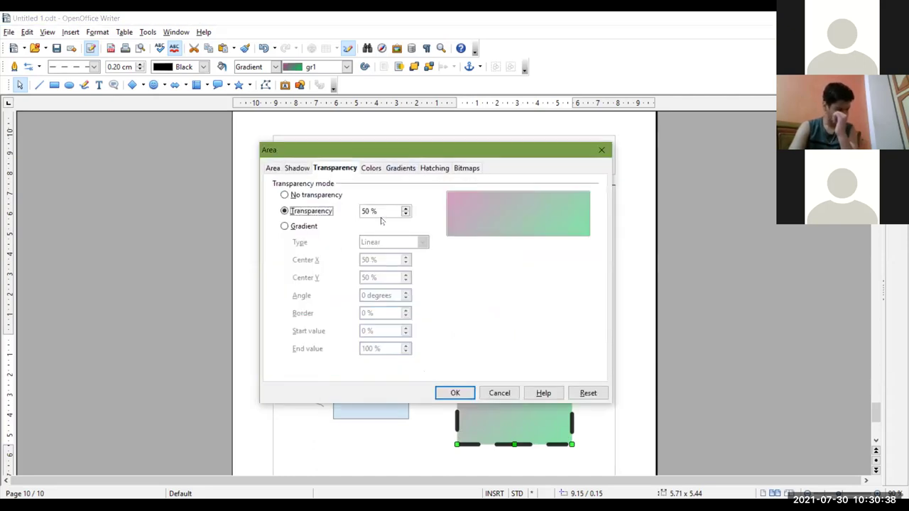
pyautogui.click(406, 210)
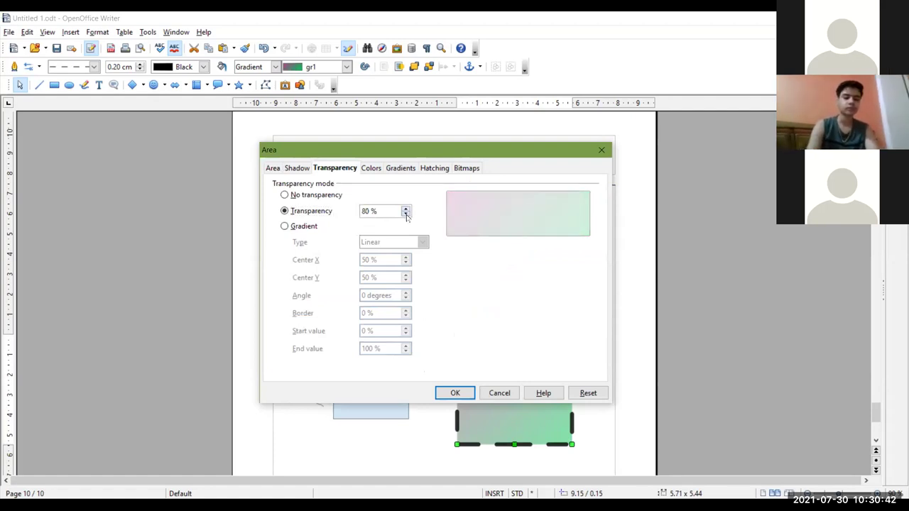
pyautogui.click(407, 217)
pyautogui.click(407, 217)
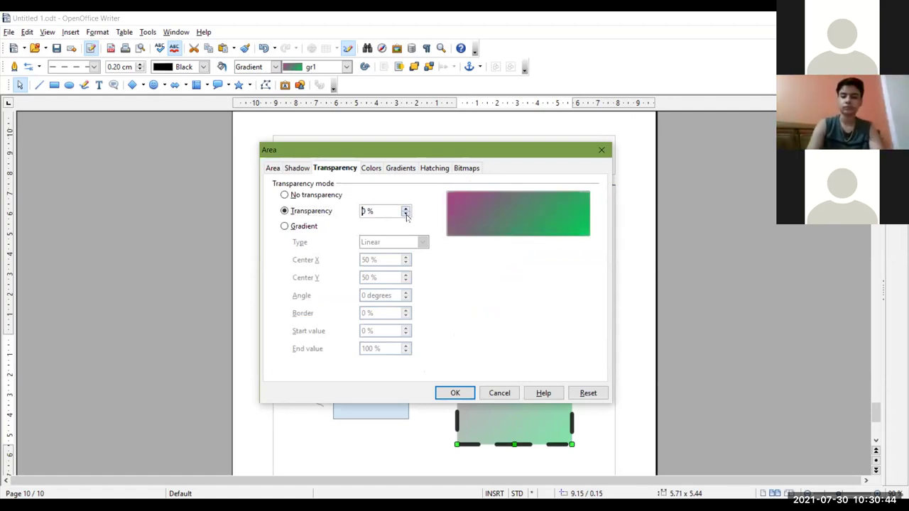
pyautogui.click(317, 196)
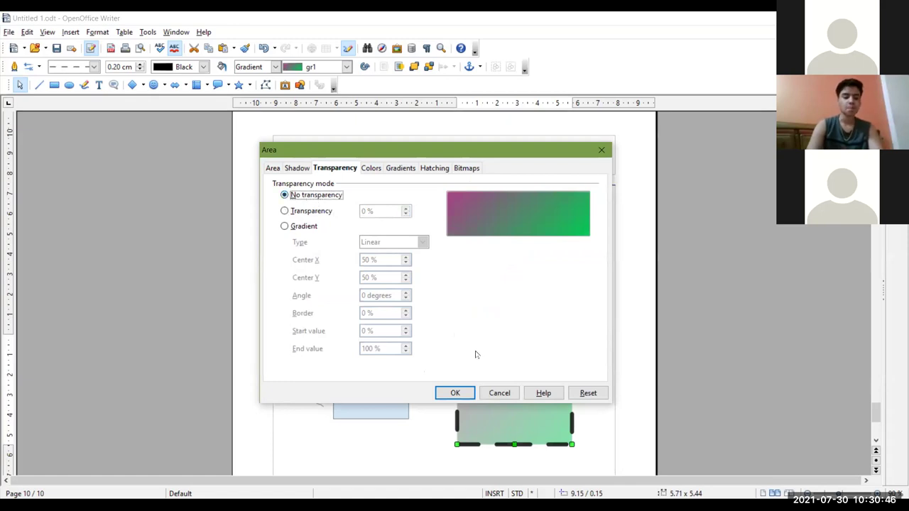
pyautogui.click(460, 394)
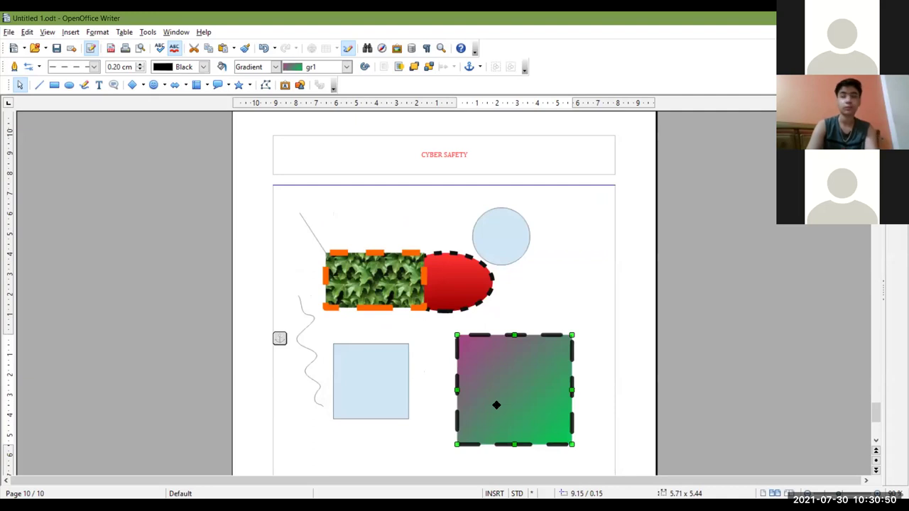
# Select the Black 45 degrees hatching for the gradient-filled shape, trying the Crossed and Triple line types before choosing Single.
pyautogui.rightClick(497, 405)
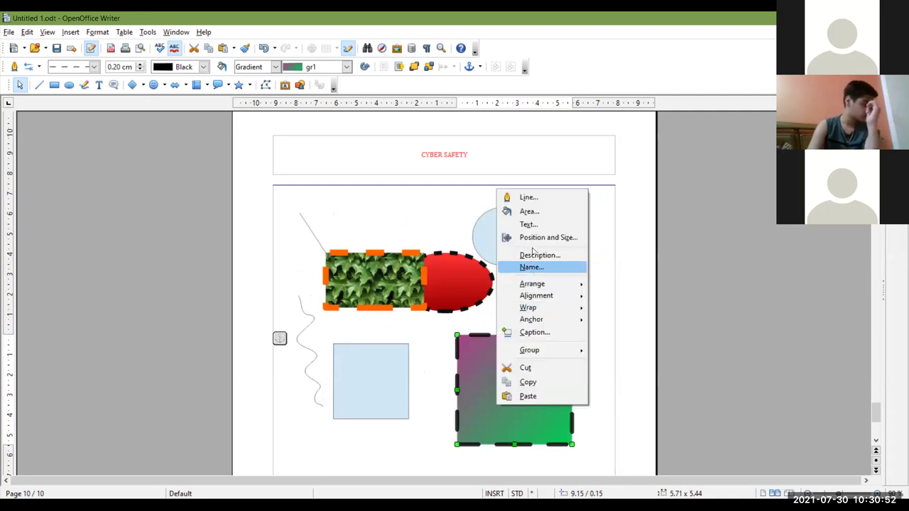
pyautogui.click(525, 209)
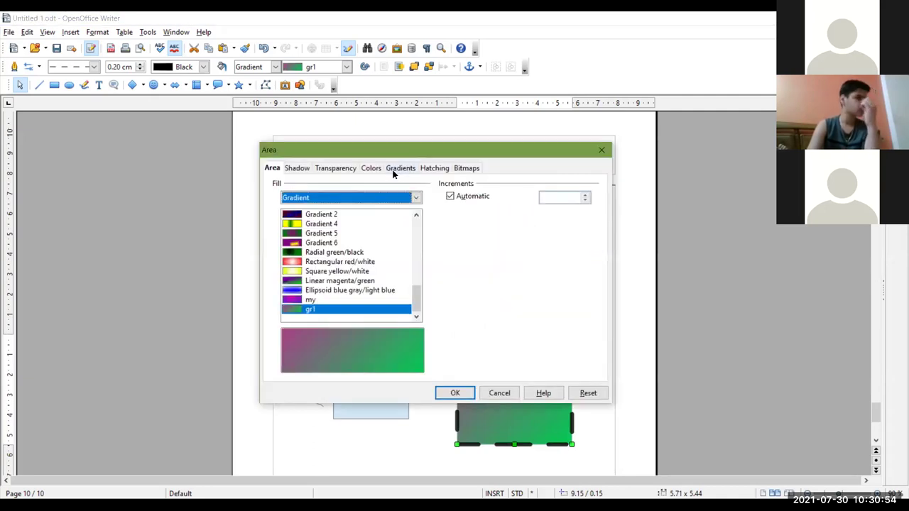
pyautogui.click(440, 168)
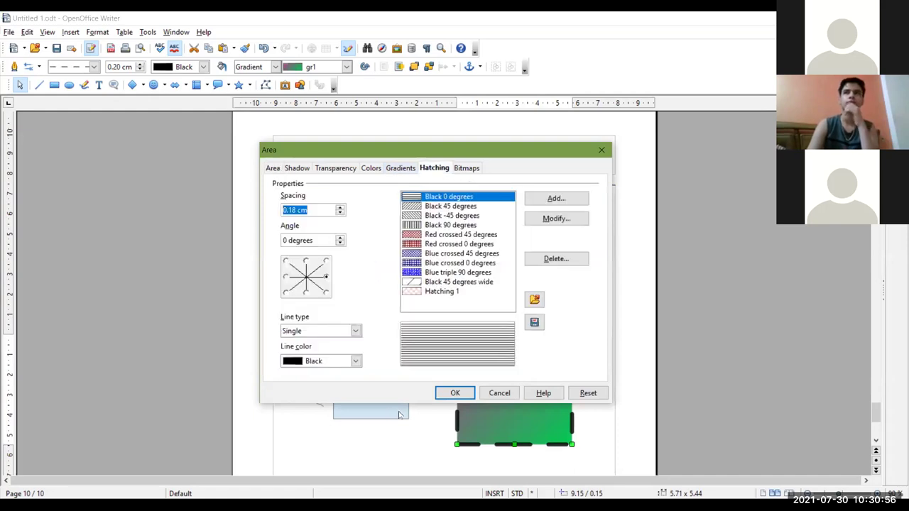
pyautogui.click(435, 206)
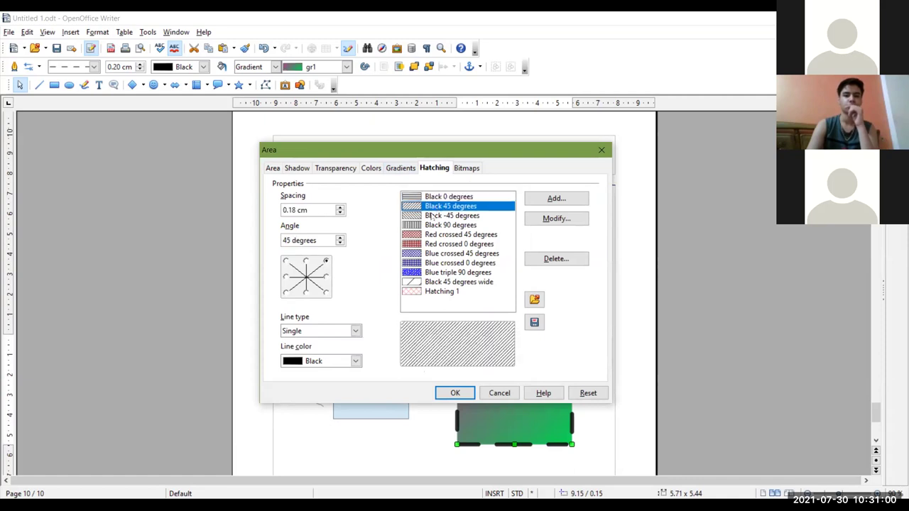
pyautogui.click(355, 331)
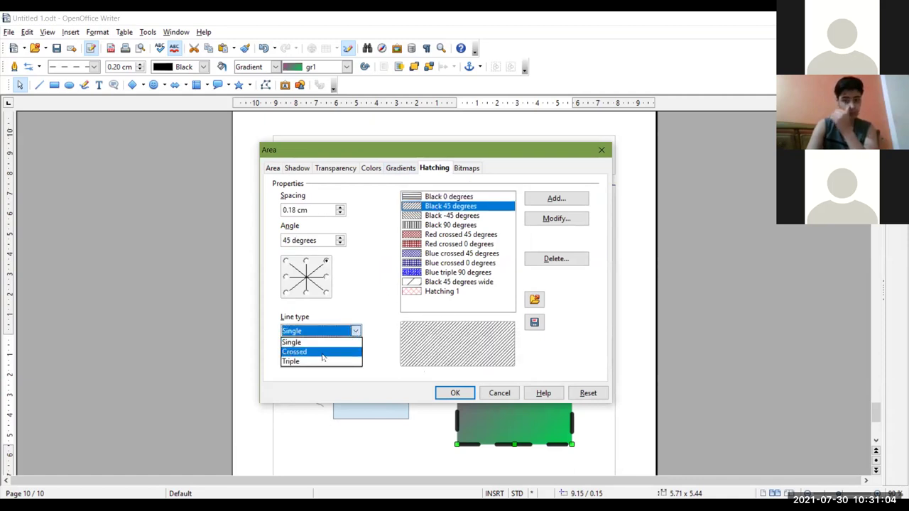
pyautogui.click(321, 353)
pyautogui.click(334, 331)
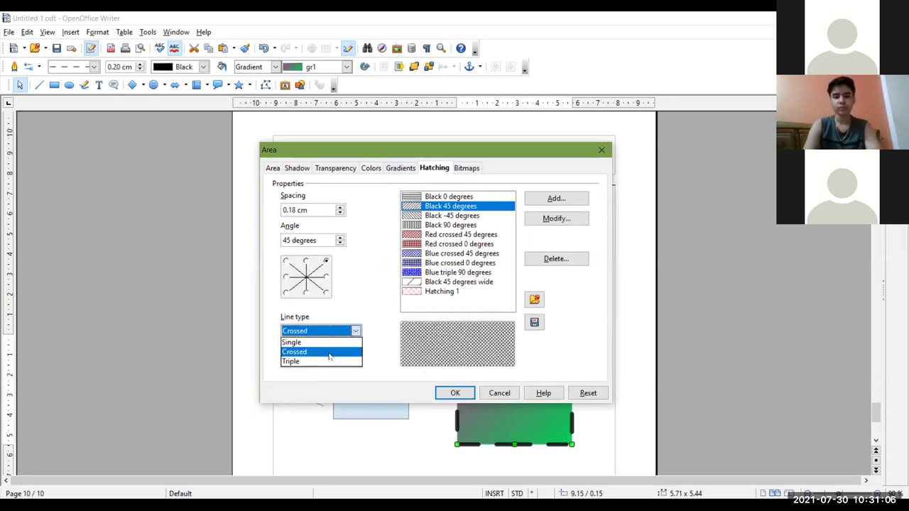
pyautogui.click(314, 363)
pyautogui.click(355, 331)
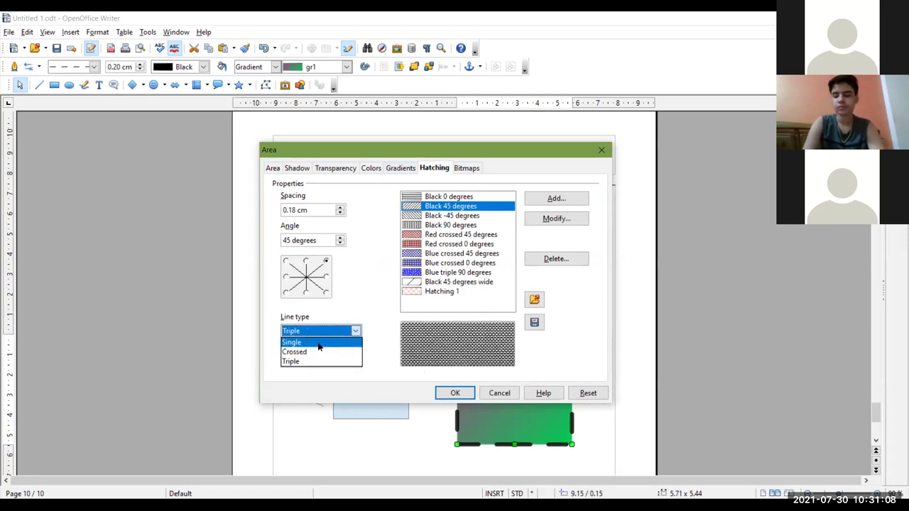
pyautogui.click(319, 342)
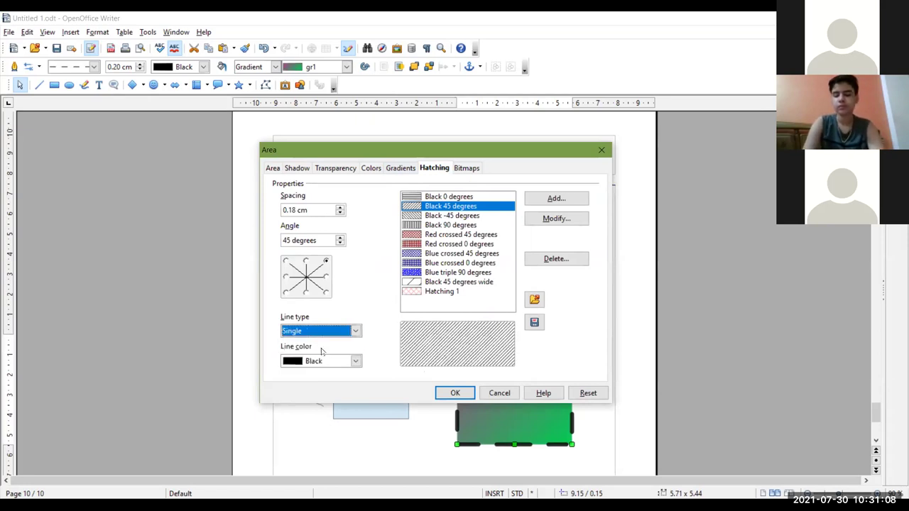
# Set the hatching angle to 75 degrees and the spacing to 0.38 cm.
pyautogui.click(339, 239)
pyautogui.click(339, 240)
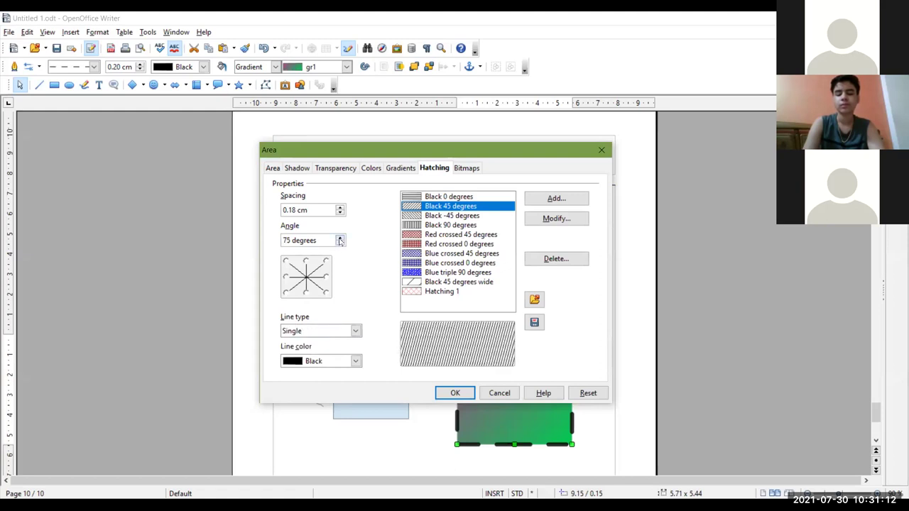
pyautogui.click(340, 209)
pyautogui.click(339, 209)
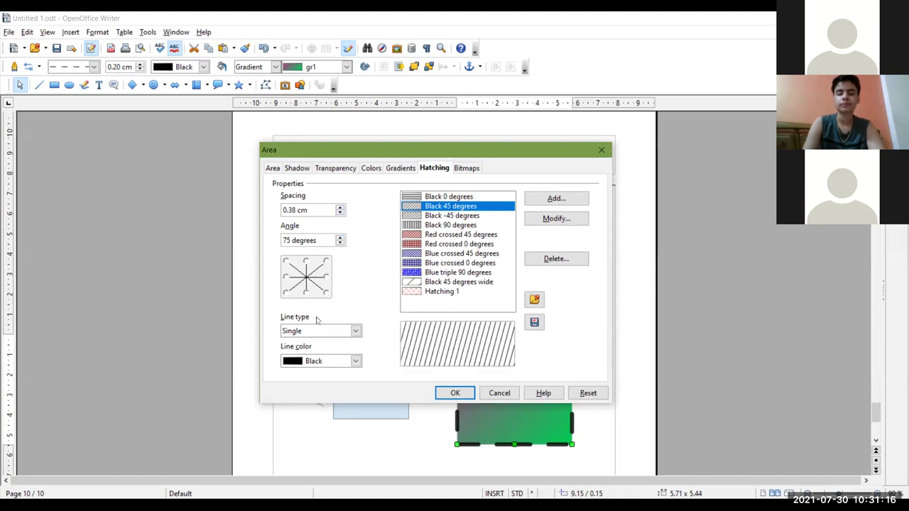
# Set the hatching's line color to Pink 2 and its line type to Crossed.
pyautogui.click(355, 361)
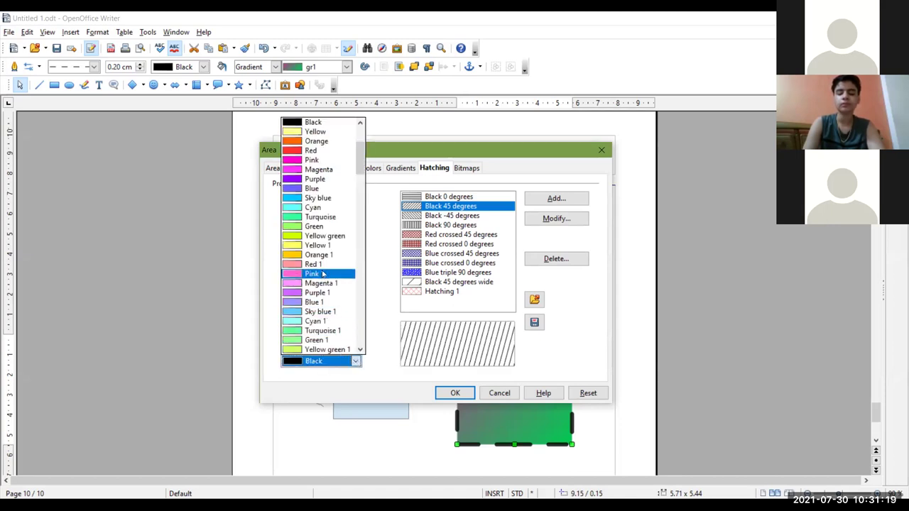
pyautogui.click(318, 236)
pyautogui.click(360, 361)
pyautogui.click(321, 276)
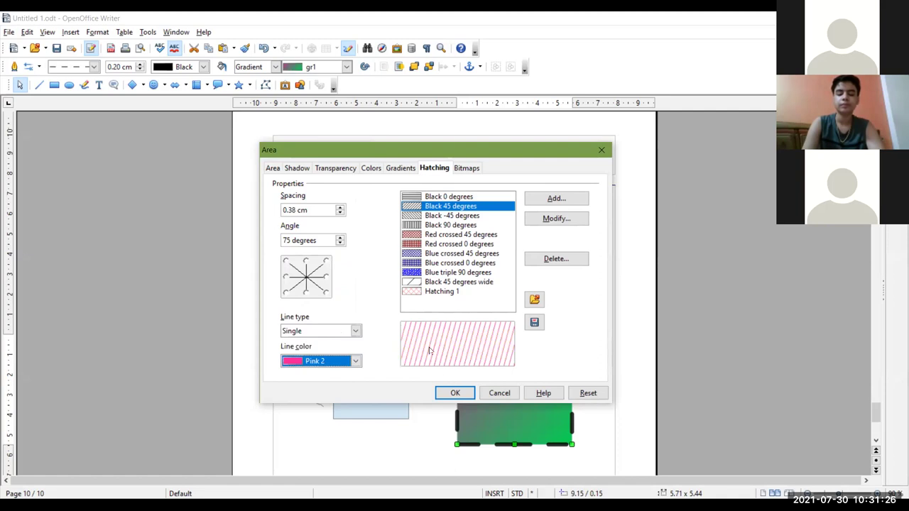
pyautogui.click(355, 331)
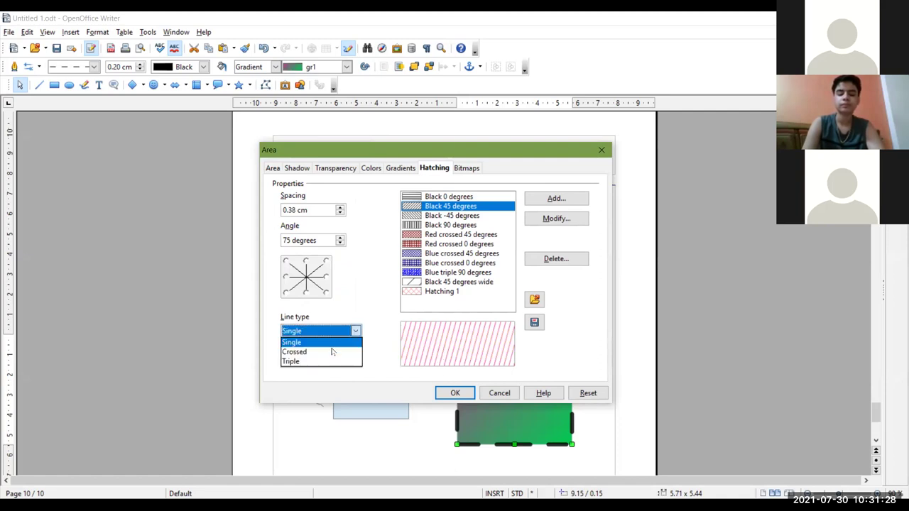
pyautogui.click(317, 353)
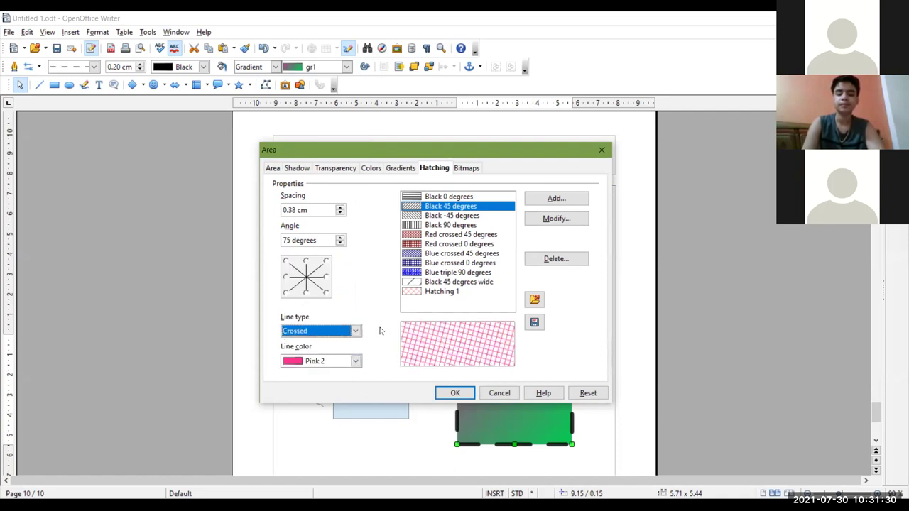
# Try hatching angles of 135, 90 and 270 degrees, and set the angle to 315 degrees.
pyautogui.moveTo(341, 242); pyautogui.dragTo(341, 241)
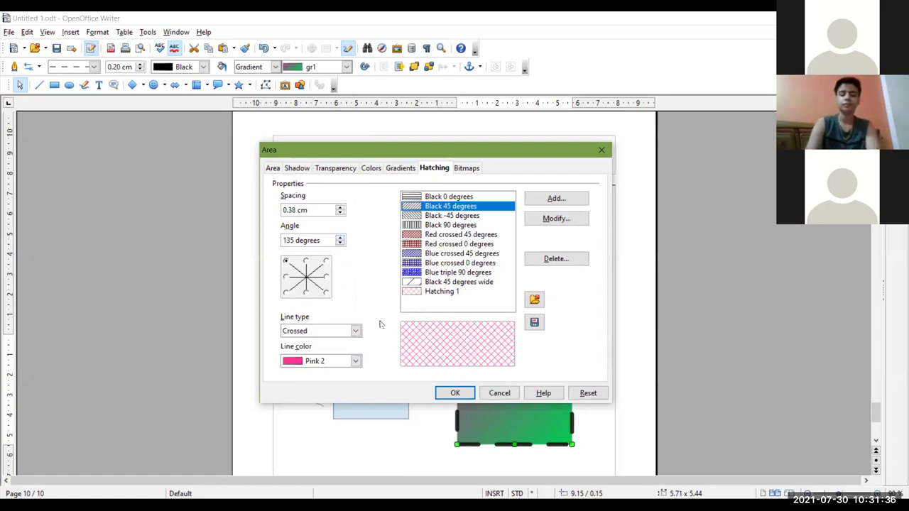
pyautogui.click(306, 262)
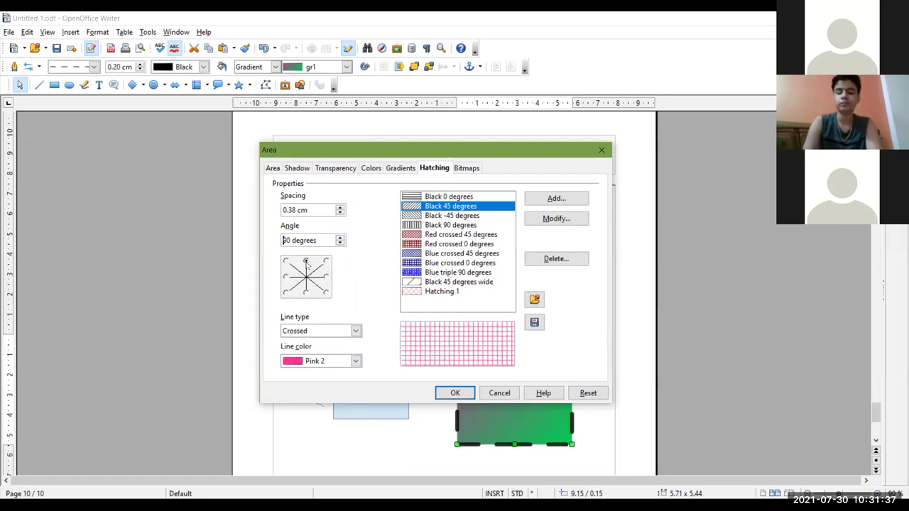
pyautogui.click(327, 292)
pyautogui.click(306, 293)
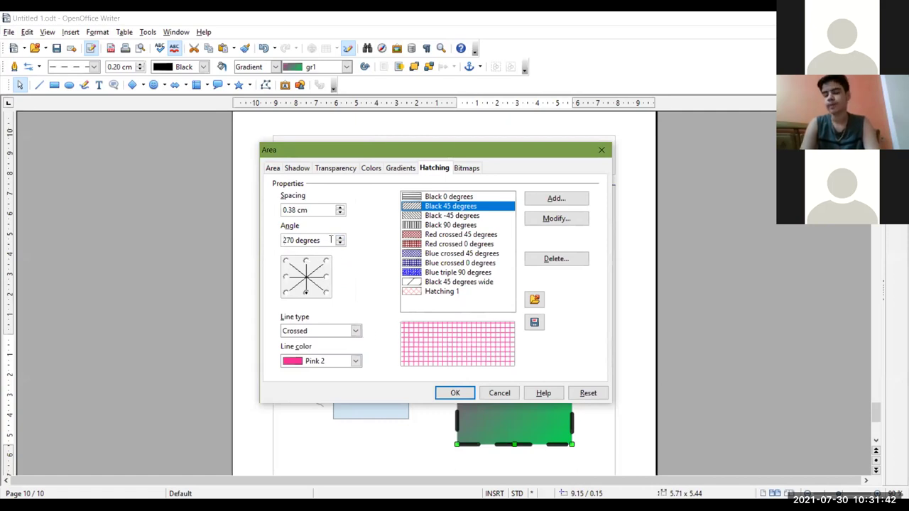
pyautogui.click(327, 276)
pyautogui.click(327, 293)
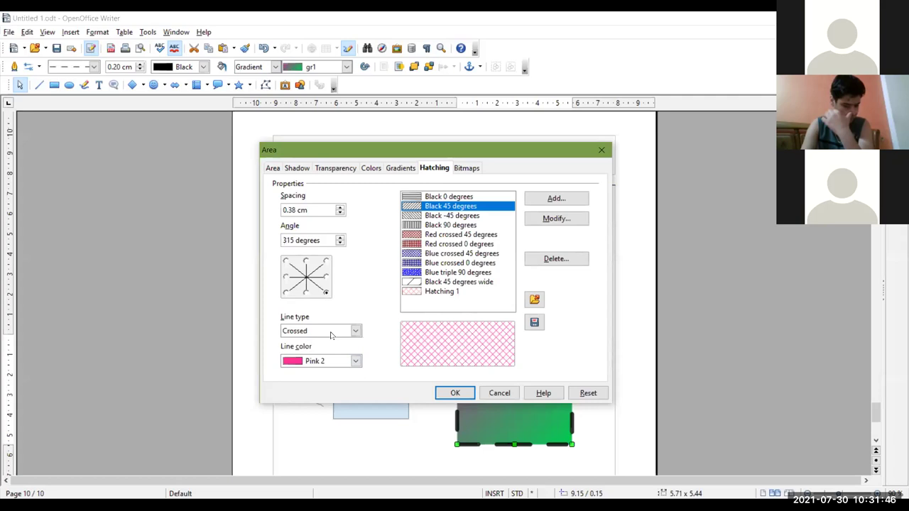
# Increase the hatching spacing to 0.58 cm, add it as a new hatching named Hatching 2, and apply it to the dashed-outline shape.
pyautogui.click(339, 208)
pyautogui.click(340, 208)
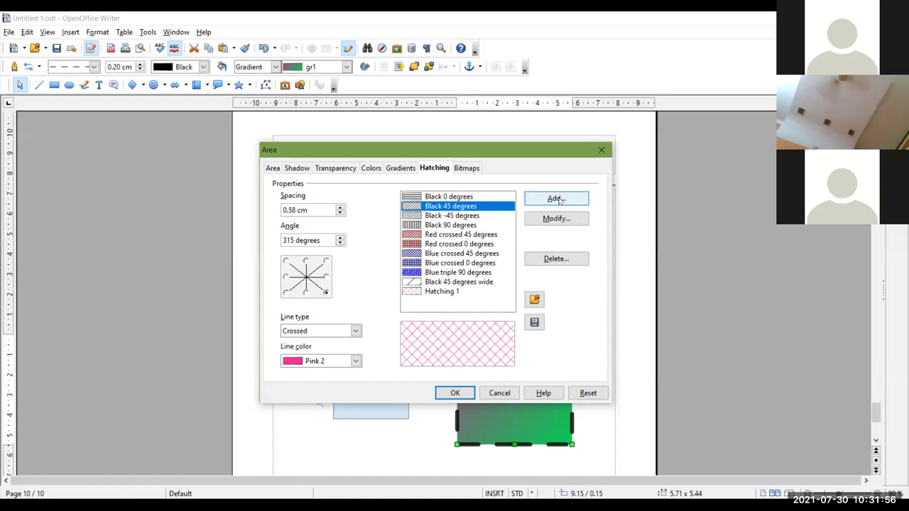
pyautogui.click(457, 393)
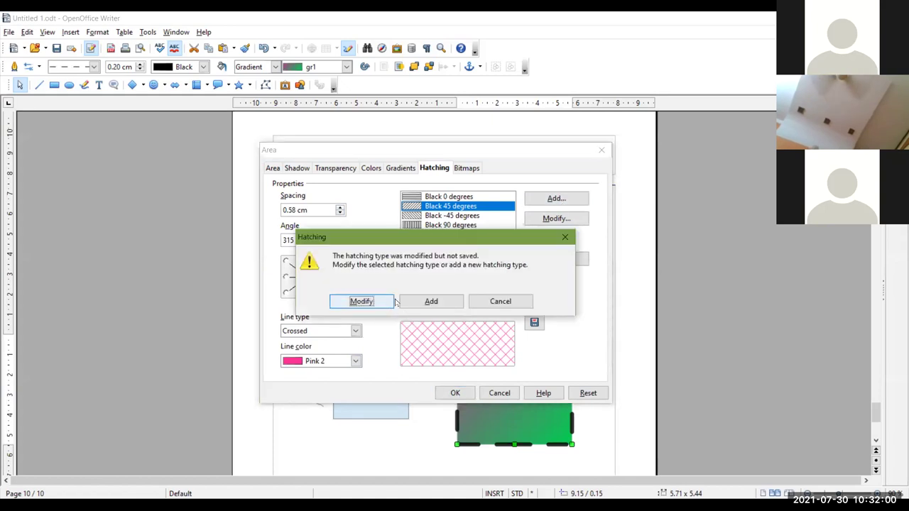
pyautogui.click(431, 301)
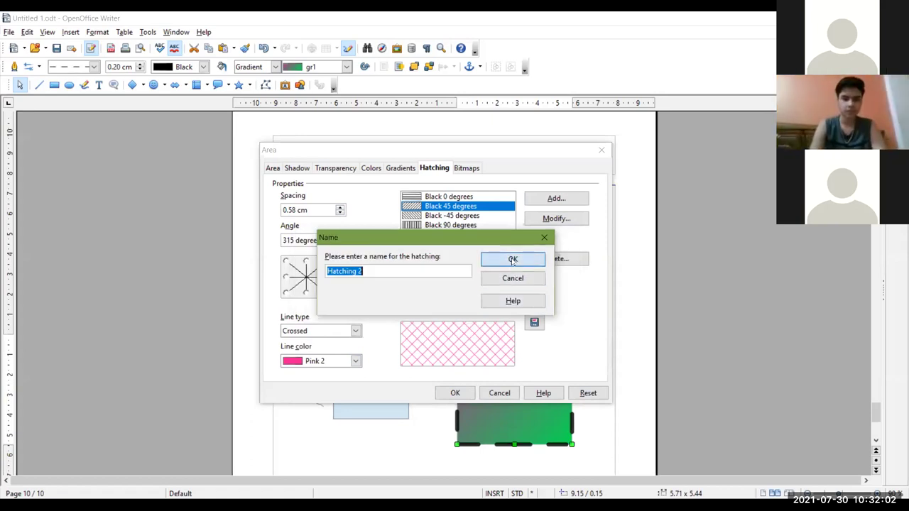
pyautogui.press('Return')
pyautogui.press('Return')
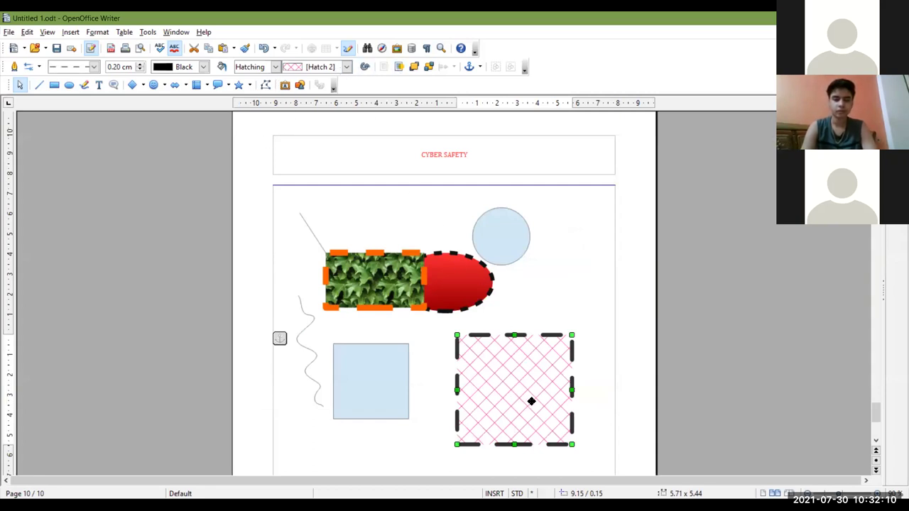
# Try a hatching angle of 250 degrees on the dashed-outline shape.
pyautogui.rightClick(525, 395)
pyautogui.click(514, 198)
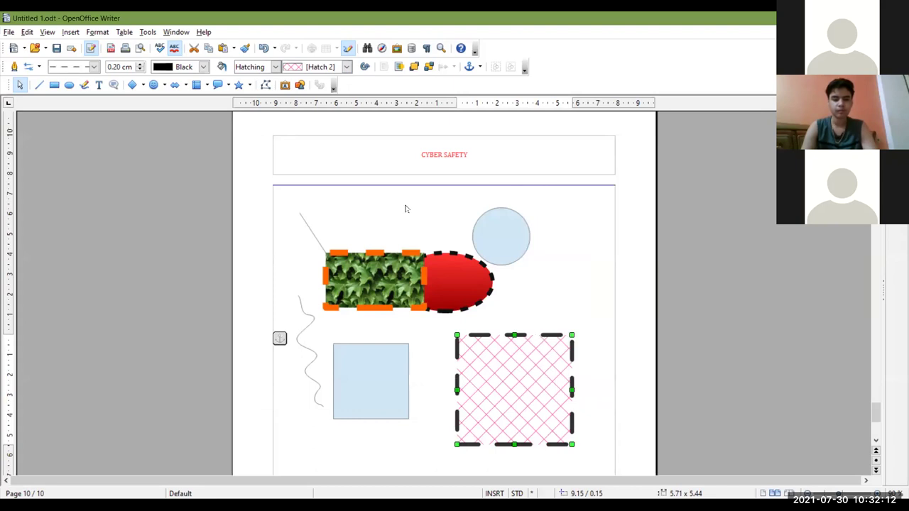
pyautogui.click(433, 169)
pyautogui.moveTo(315, 240); pyautogui.dragTo(207, 230)
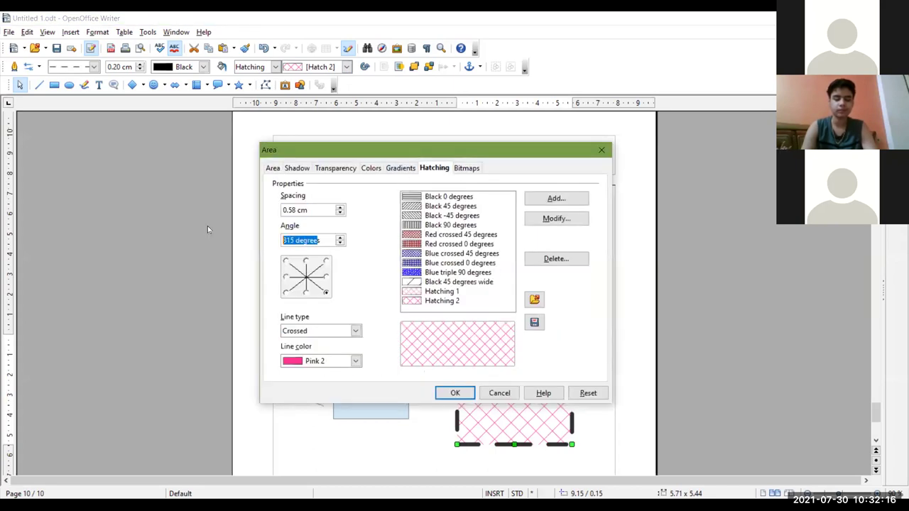
pyautogui.write('250')
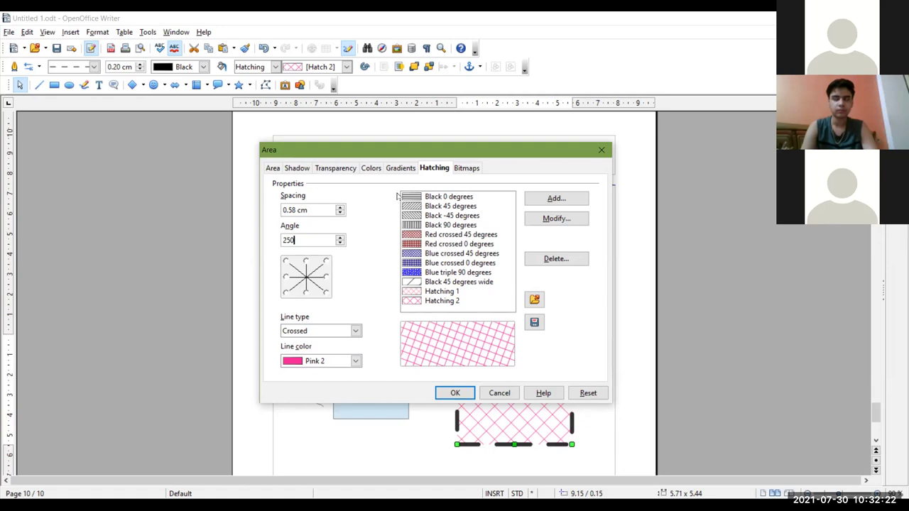
pyautogui.press('Return')
pyautogui.click(490, 302)
# Import the picture 10bb60a4828b922c3a67805effeebbf7.jpg as a bitmap under its default name and apply it as the dashed-outline shape's fill.
pyautogui.click(465, 169)
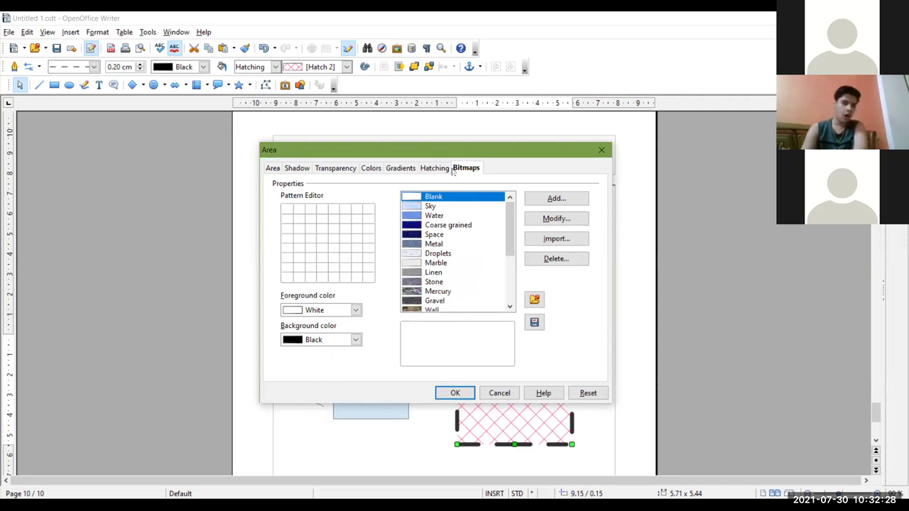
pyautogui.click(558, 240)
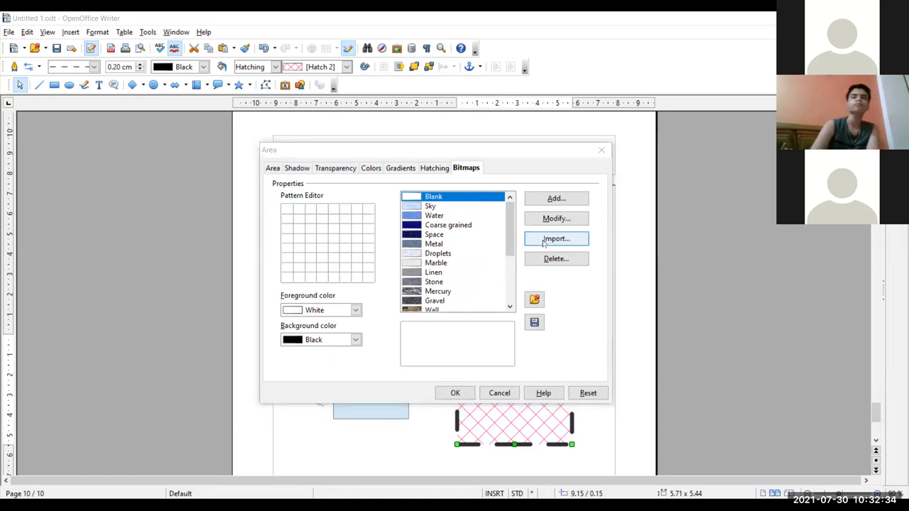
pyautogui.scroll(-3, 571, 315)
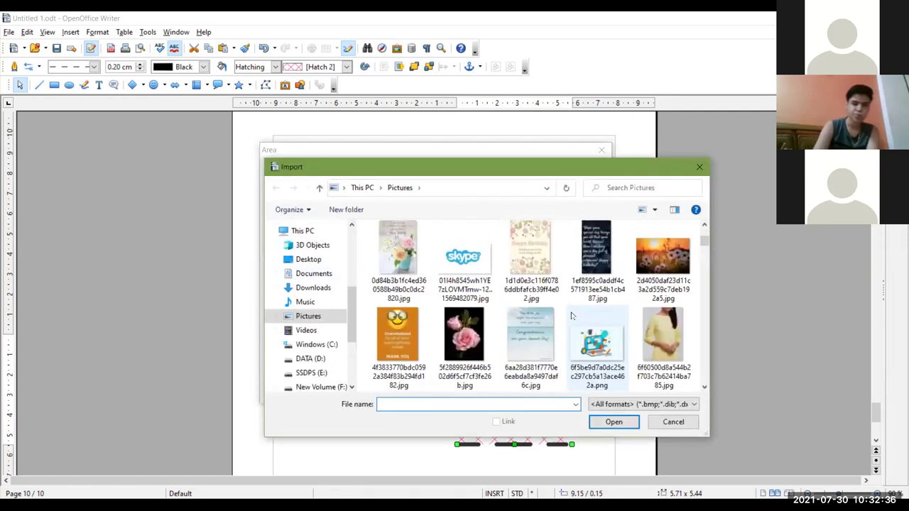
pyautogui.scroll(-3, 571, 315)
pyautogui.click(522, 334)
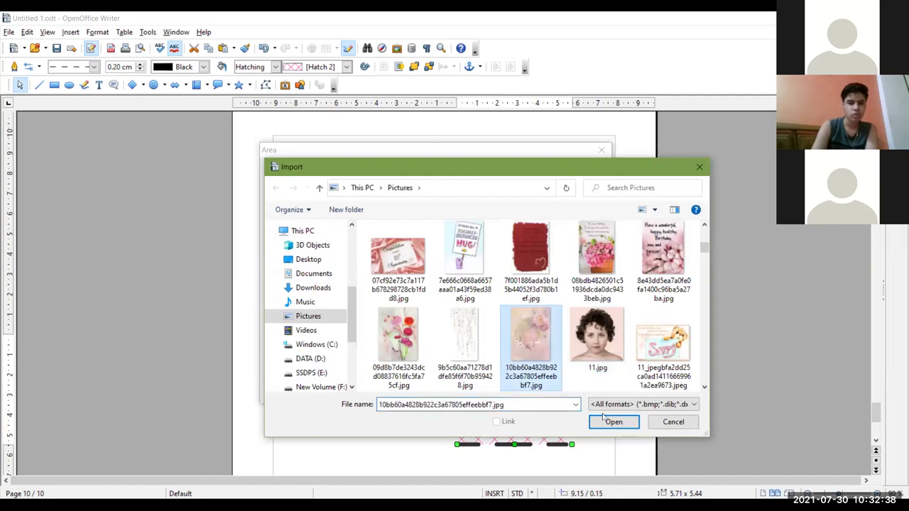
pyautogui.click(613, 423)
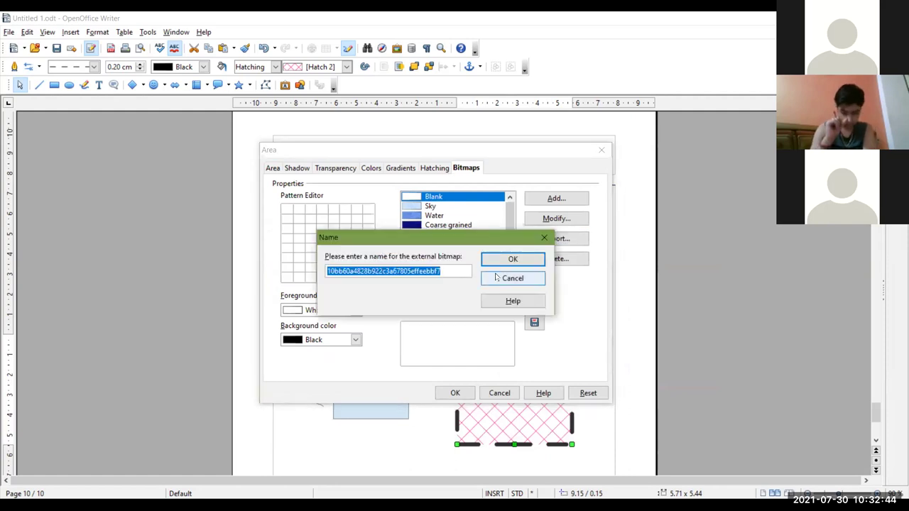
pyautogui.click(509, 260)
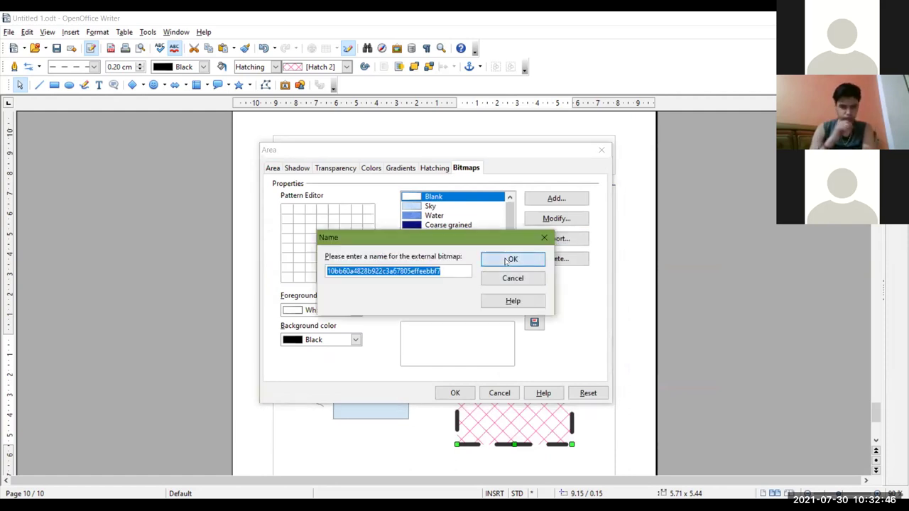
pyautogui.click(458, 398)
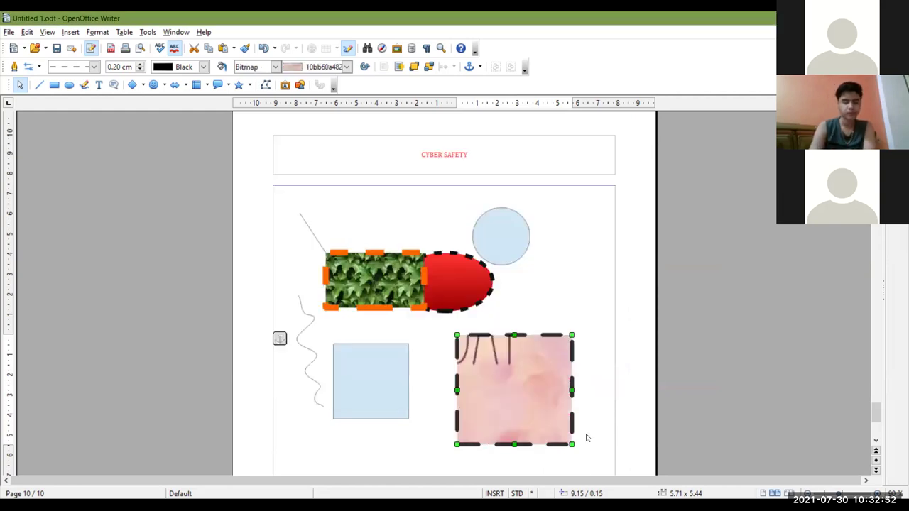
# Enlarge the bitmap-filled shape to about 8.41 x 7.82 and move it clear of the red shape and the light blue square.
pyautogui.moveTo(456, 335); pyautogui.dragTo(403, 288)
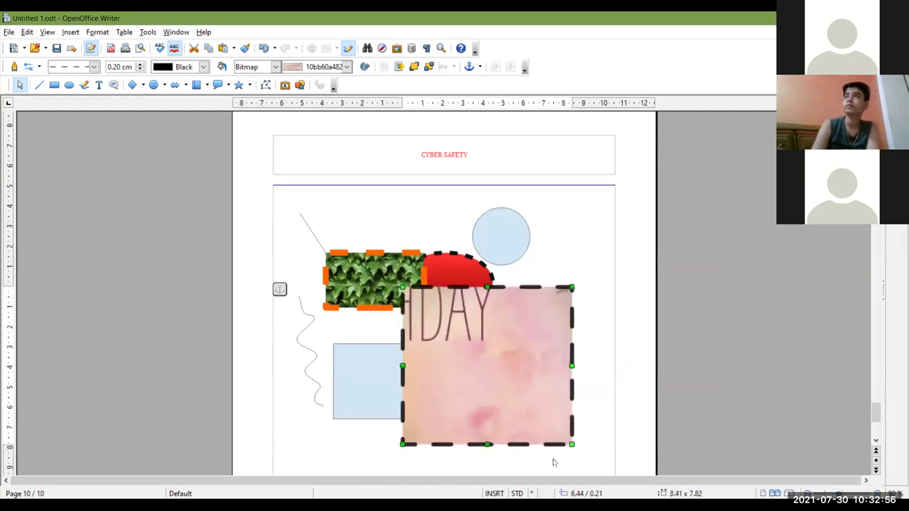
pyautogui.moveTo(481, 370); pyautogui.dragTo(526, 397)
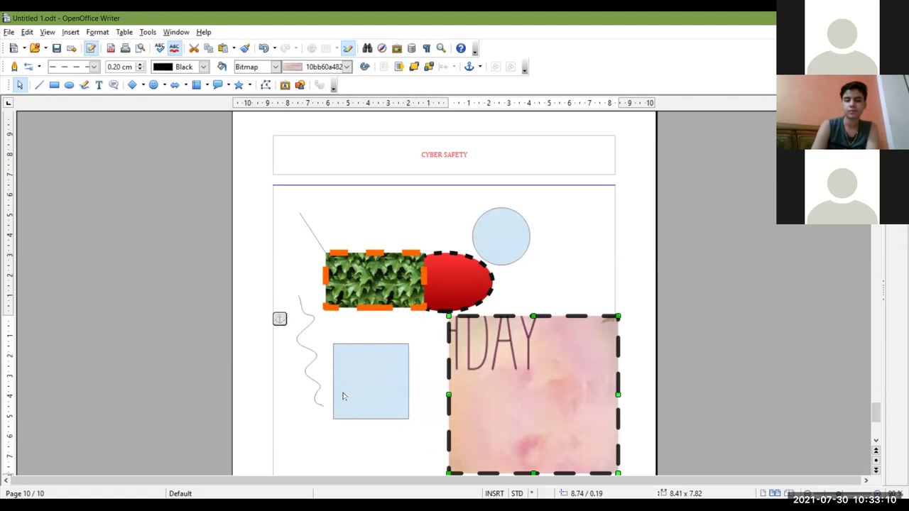
pyautogui.click(354, 418)
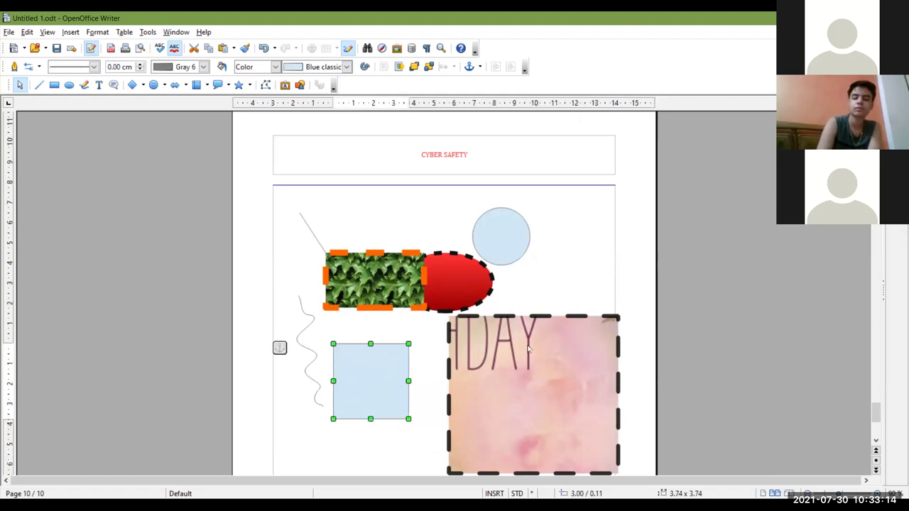
pyautogui.click(97, 33)
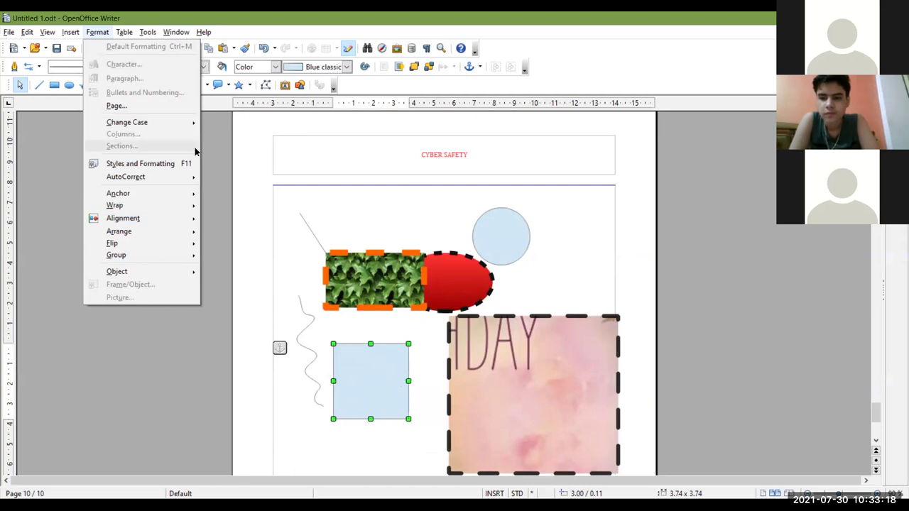
pyautogui.moveTo(151, 273)
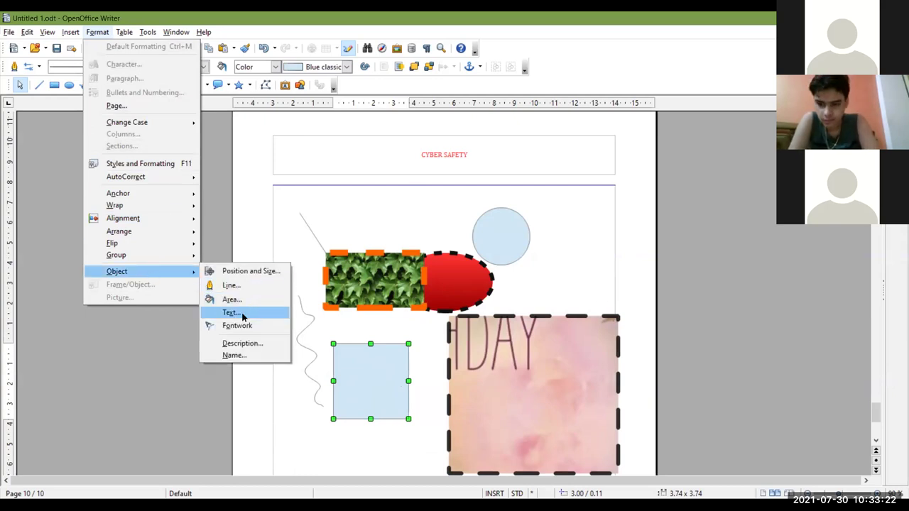
pyautogui.rightClick(502, 375)
pyautogui.click(504, 414)
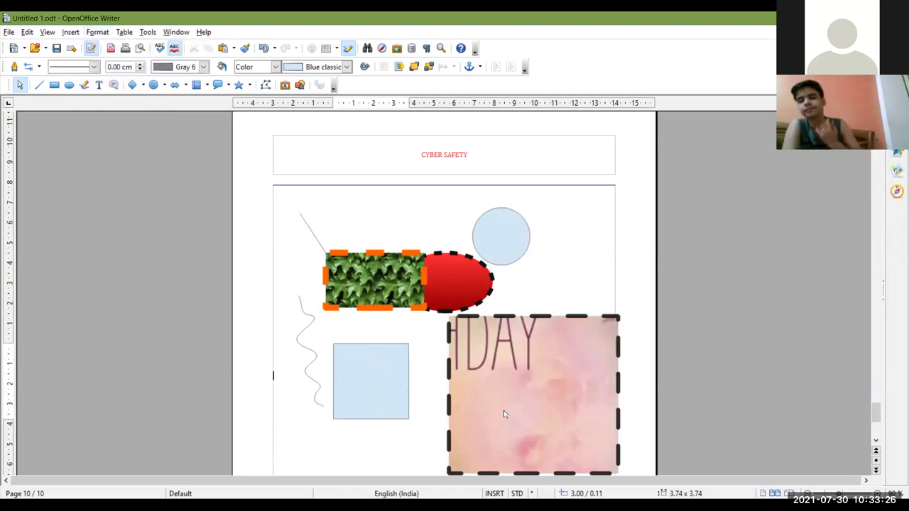
pyautogui.rightClick(505, 412)
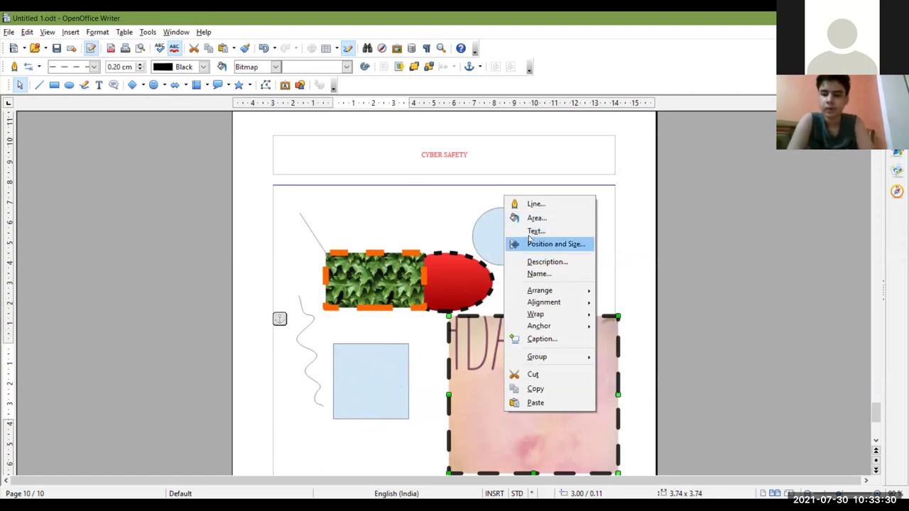
pyautogui.click(540, 244)
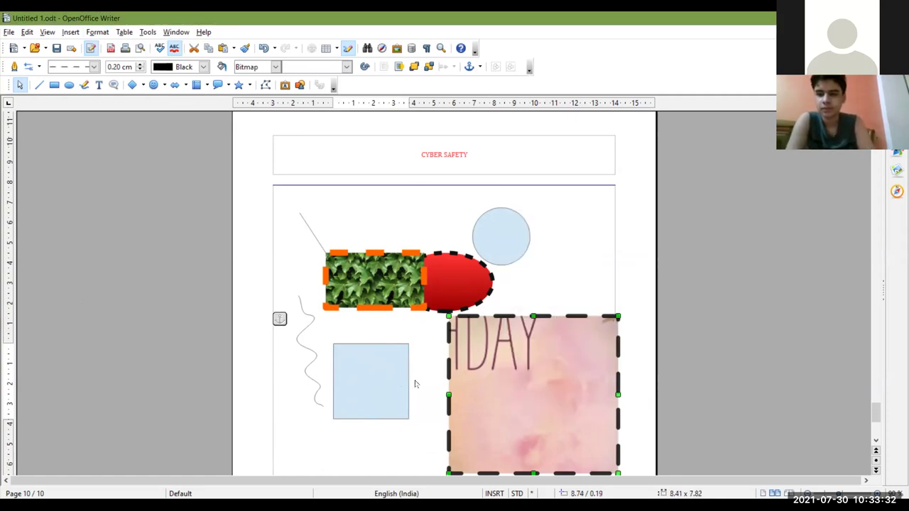
# Move the light blue square below the bitmap-filled shape and widen it to a rectangle of about 8.62 x 3.74.
pyautogui.click(385, 380)
pyautogui.scroll(-5, 371, 280)
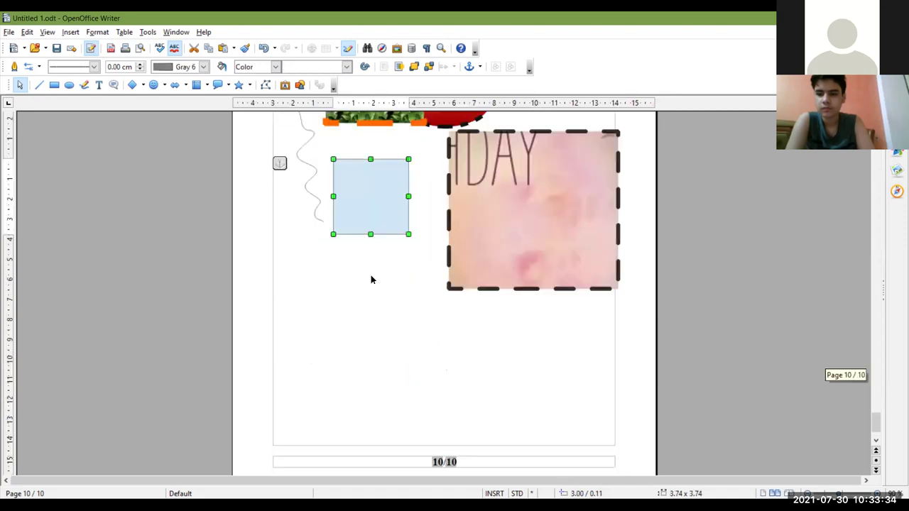
pyautogui.moveTo(359, 233); pyautogui.dragTo(356, 379)
pyautogui.moveTo(405, 344); pyautogui.dragTo(503, 344)
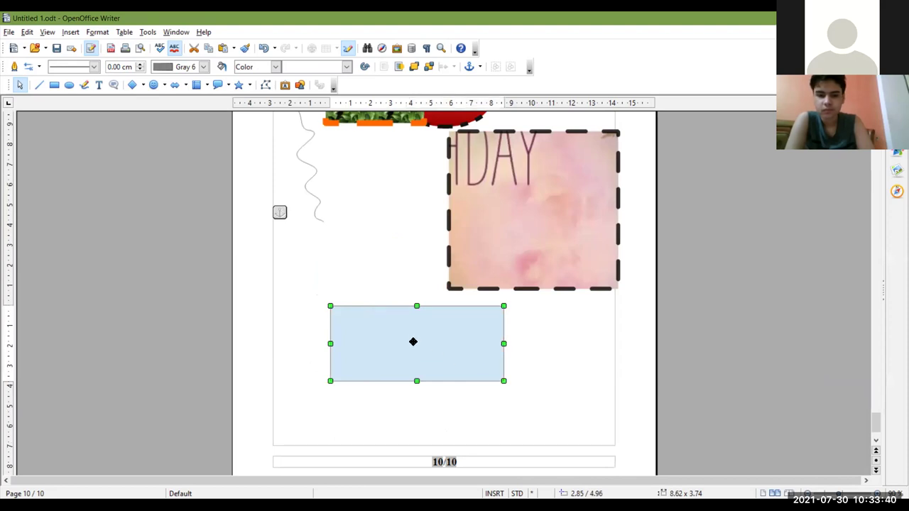
# Add the text Hello World inside the light blue rectangle and format it as Tw Cen MT Condensed Extra Bold, size 24.
pyautogui.doubleClick(412, 342)
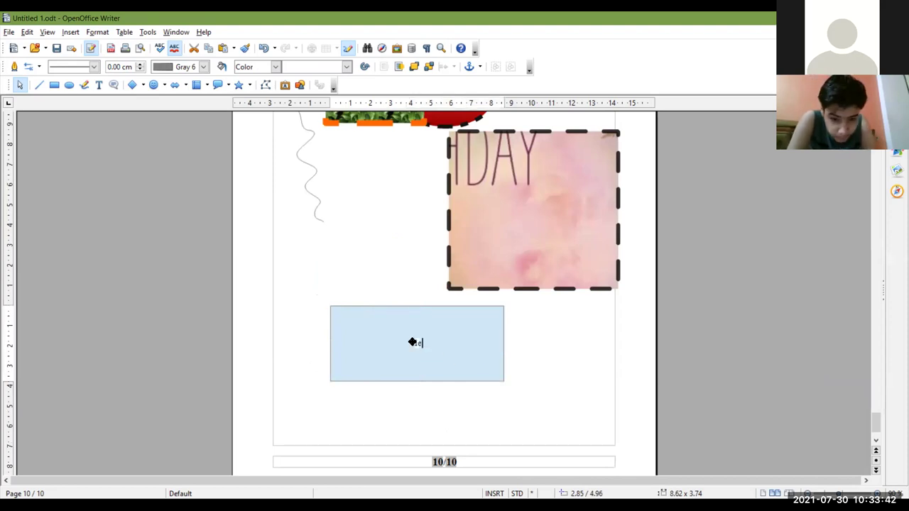
pyautogui.write('Hello World')
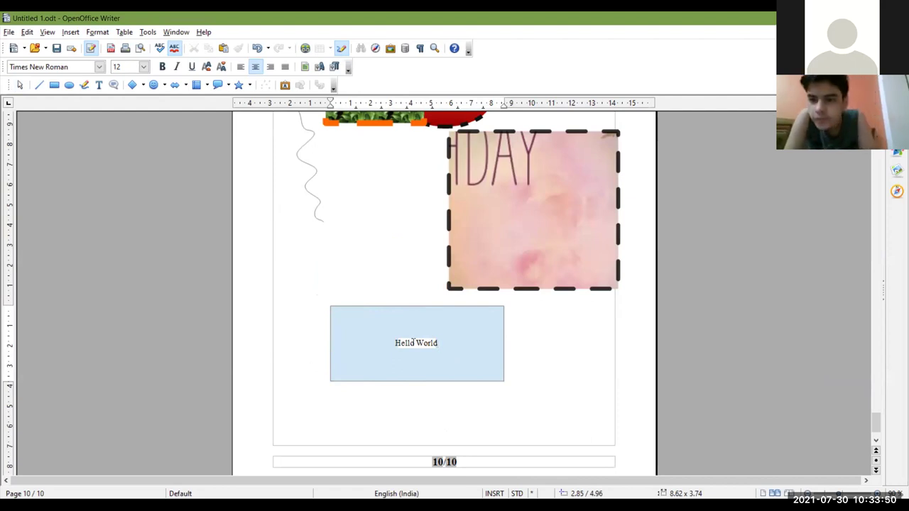
pyautogui.hotkey('ctrl', 'a')
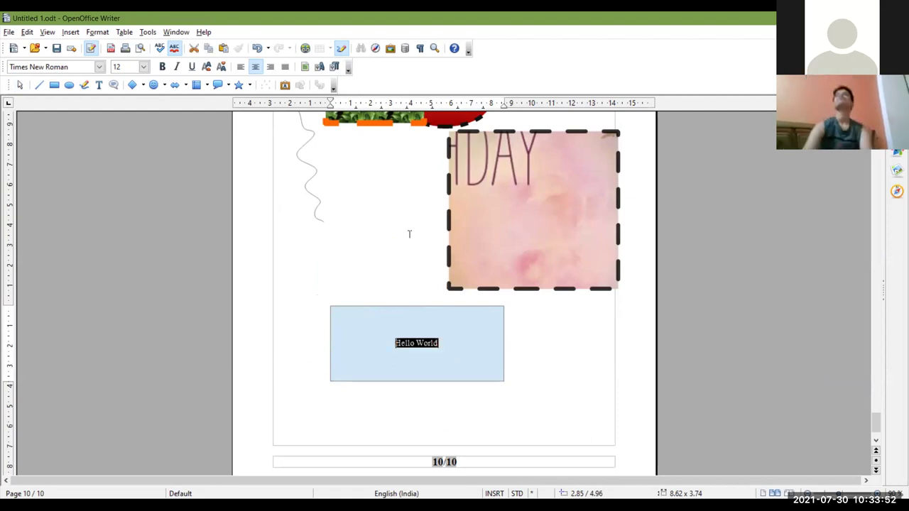
pyautogui.click(143, 67)
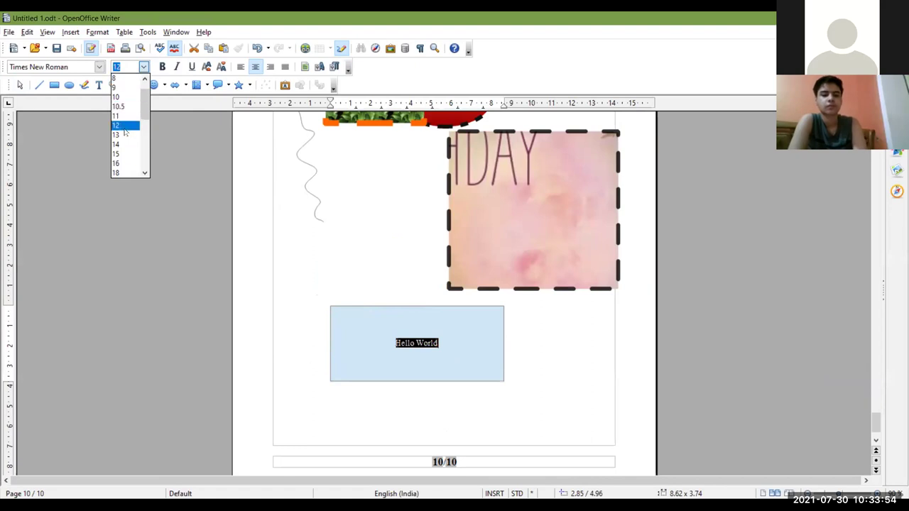
pyautogui.click(120, 172)
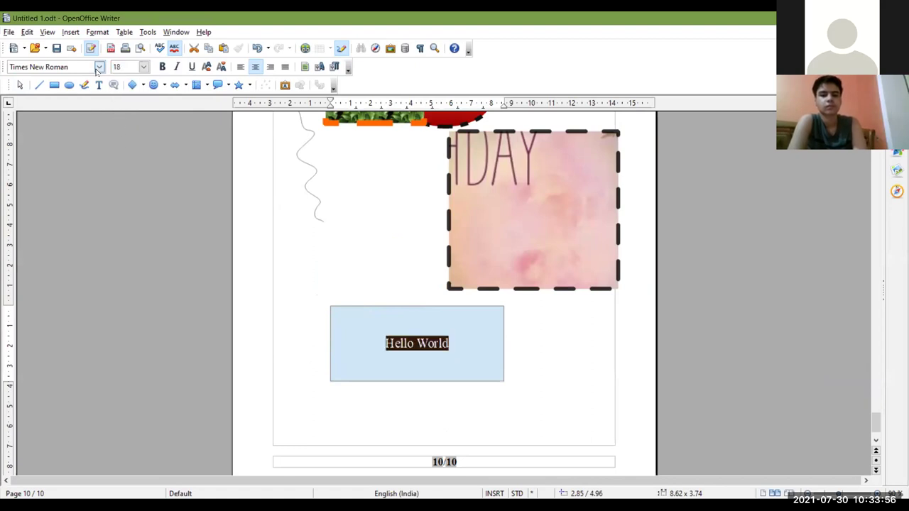
pyautogui.click(99, 67)
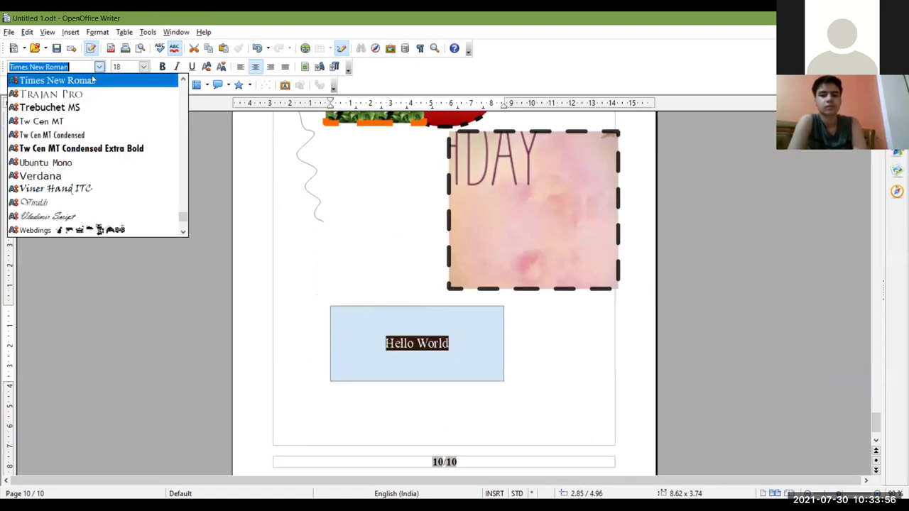
pyautogui.click(68, 150)
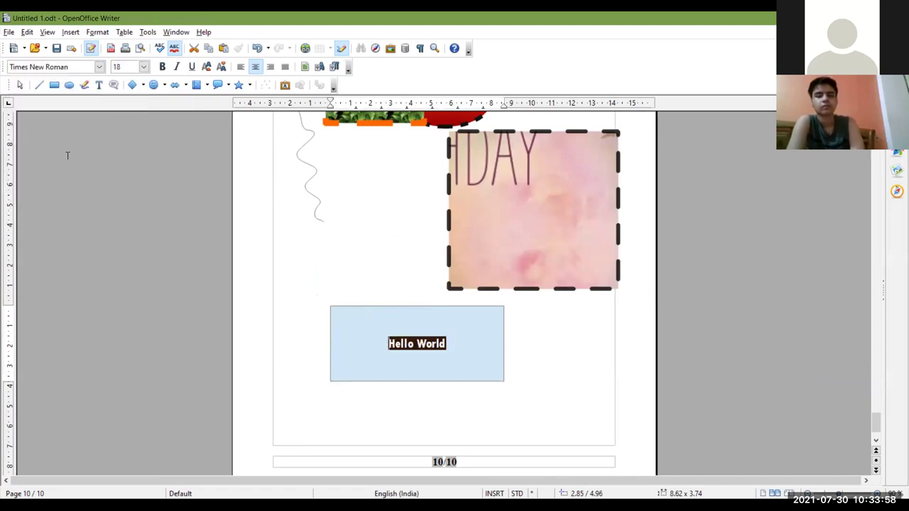
pyautogui.click(145, 68)
pyautogui.click(121, 157)
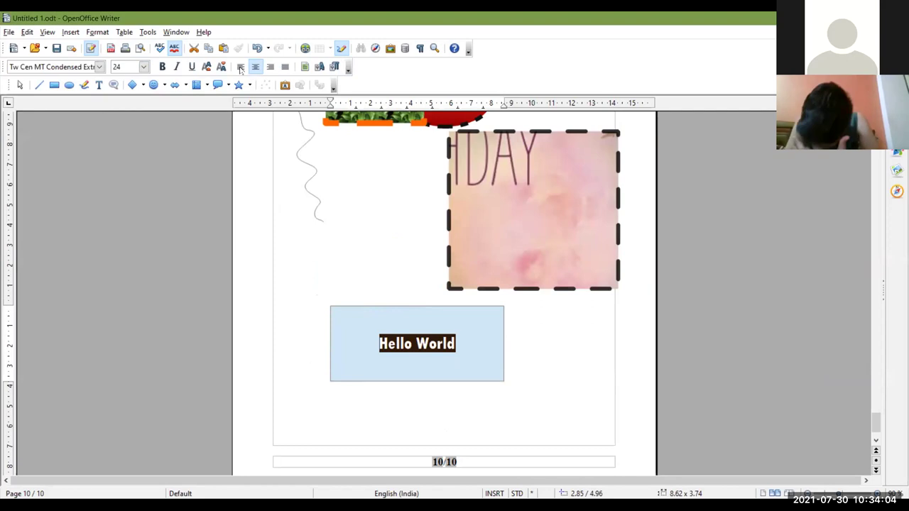
# Set the font color of the Hello World text to Orange 5.
pyautogui.click(98, 33)
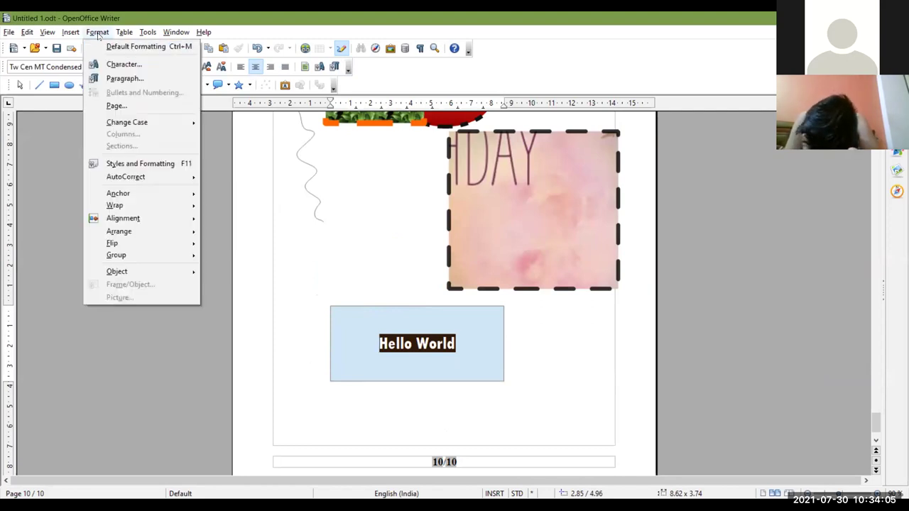
pyautogui.click(124, 64)
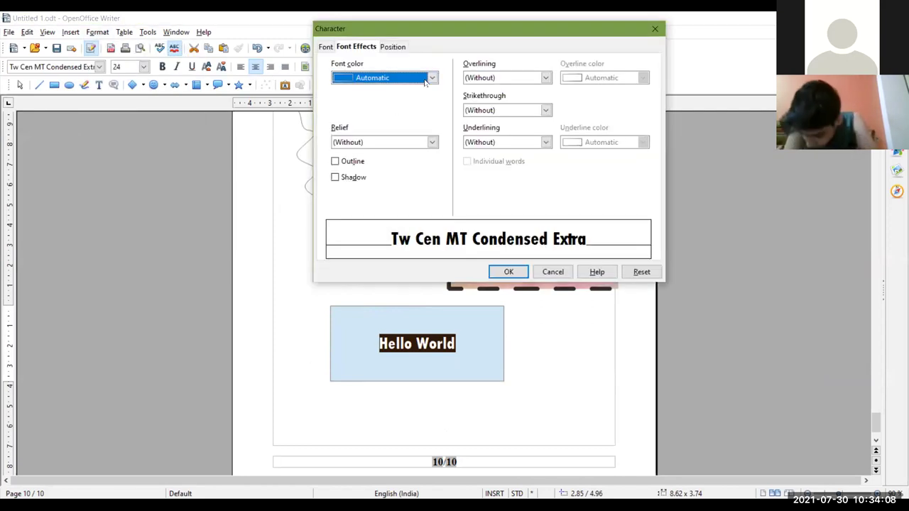
pyautogui.click(432, 78)
pyautogui.scroll(-10, 398, 127)
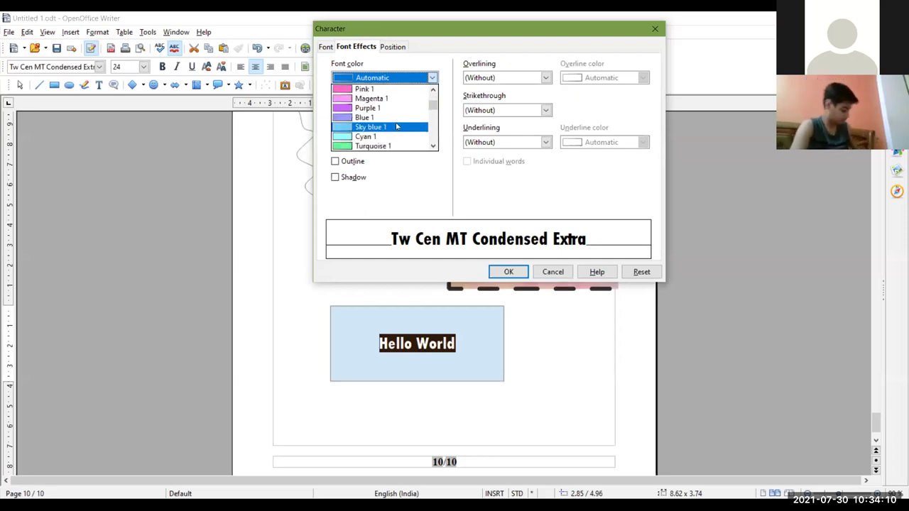
pyautogui.click(369, 127)
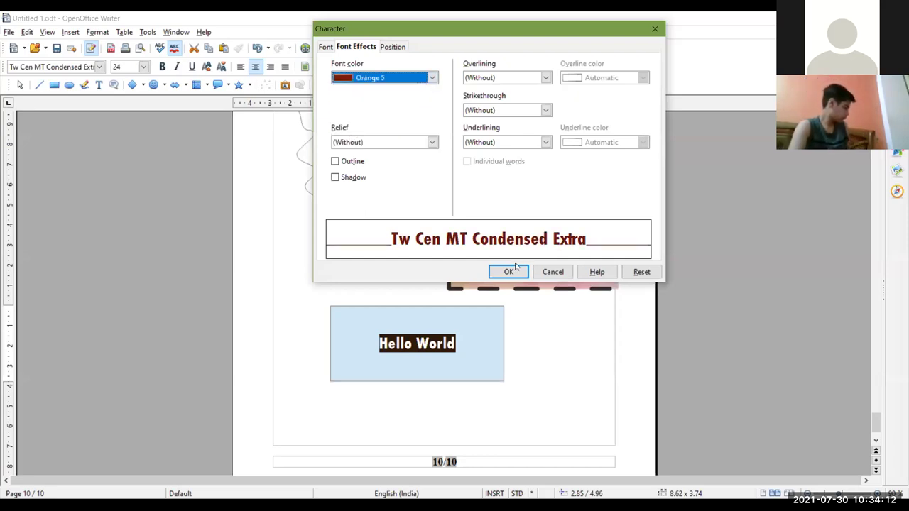
pyautogui.click(508, 271)
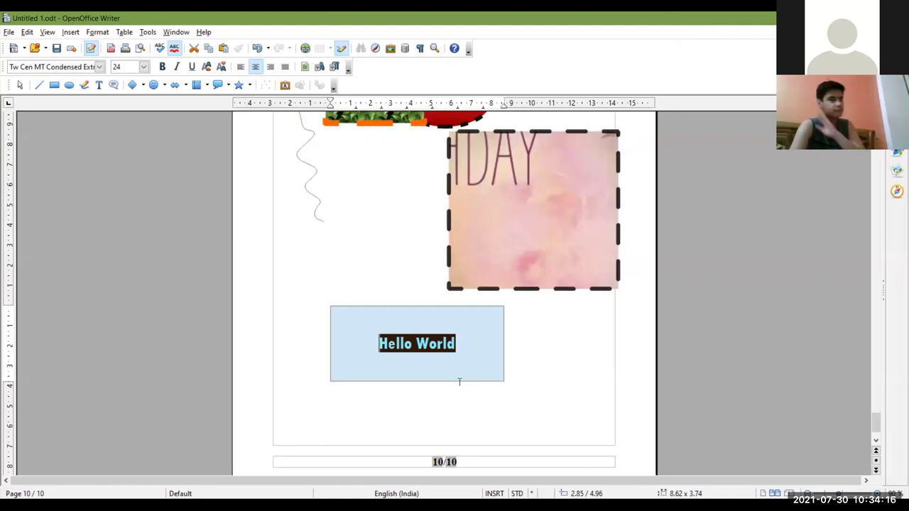
pyautogui.press('Right')
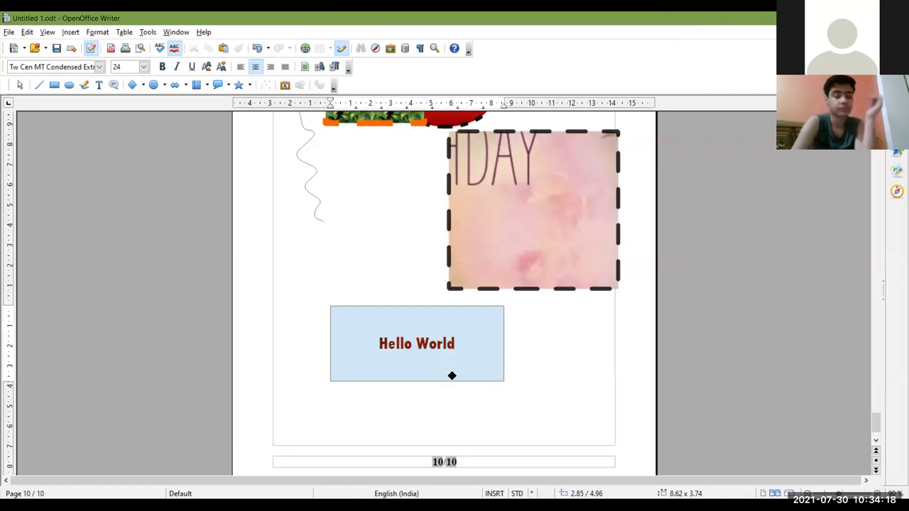
# Open the text settings of the Hello World rectangle and choose the Scroll Through animation effect.
pyautogui.click(462, 381)
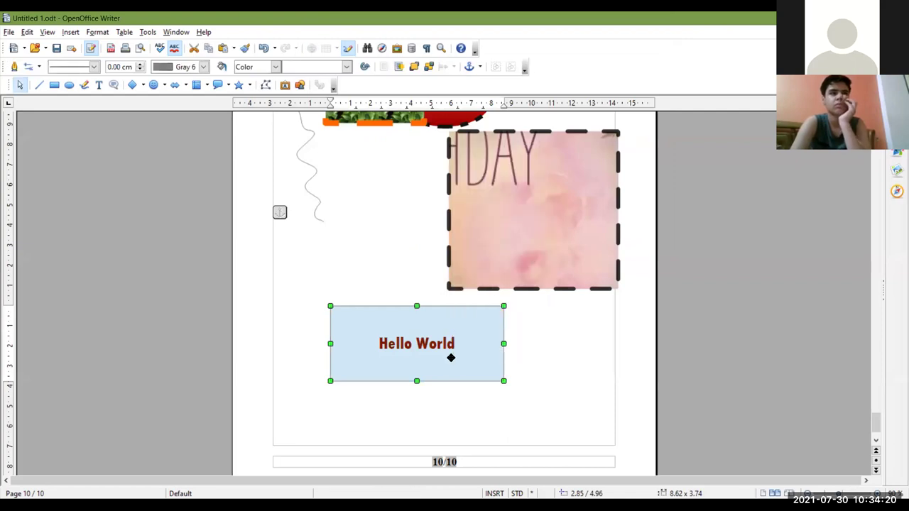
pyautogui.rightClick(454, 366)
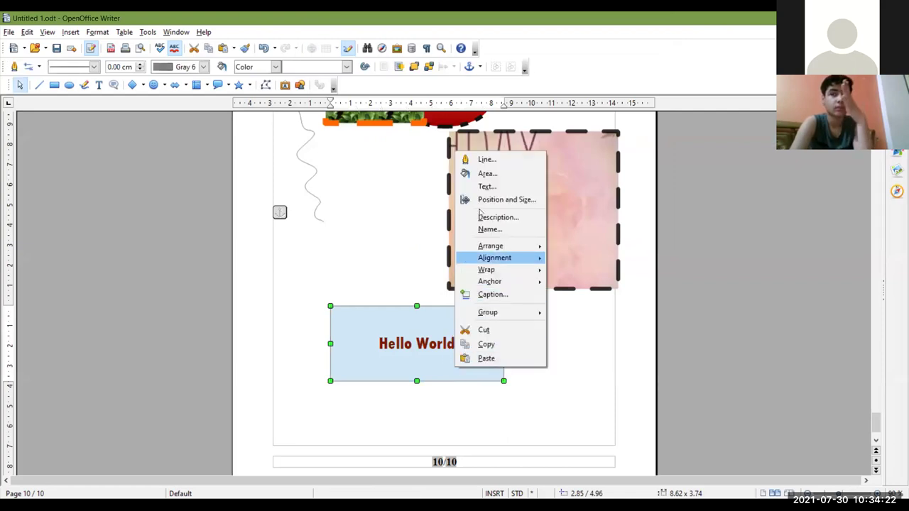
pyautogui.click(487, 187)
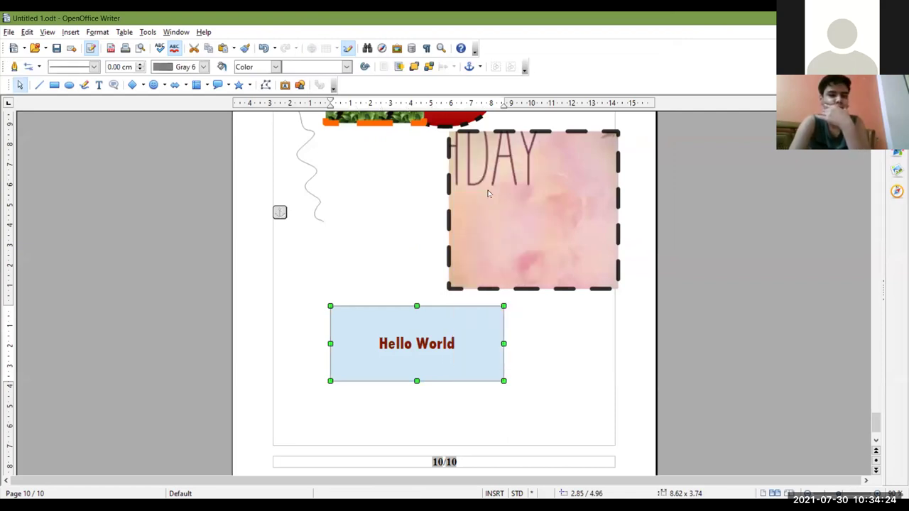
pyautogui.click(276, 145)
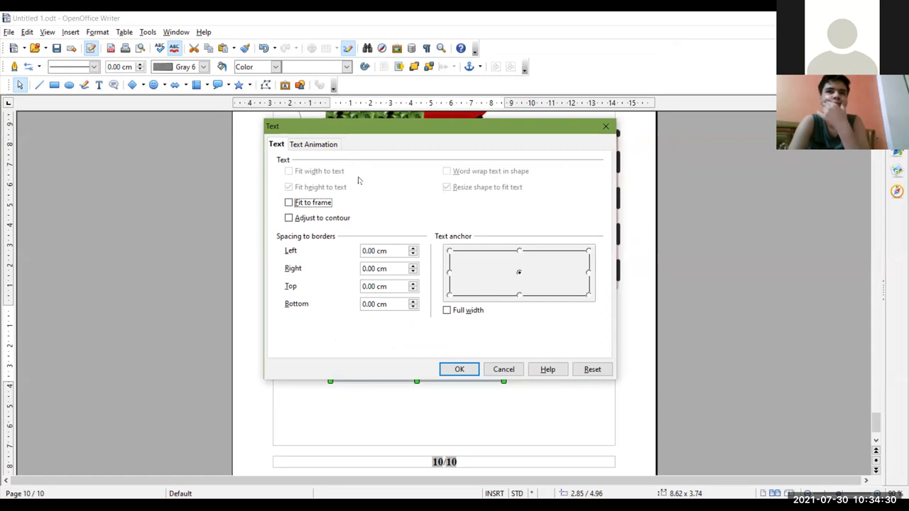
pyautogui.click(312, 144)
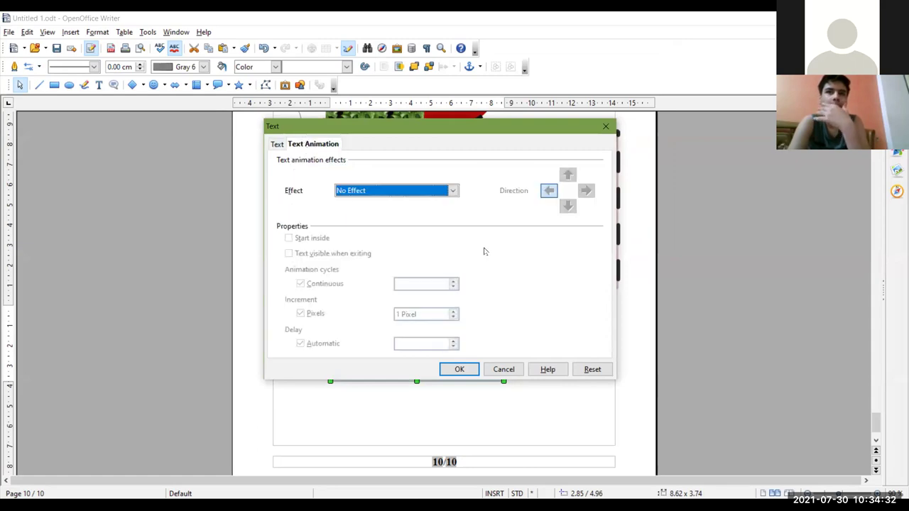
pyautogui.click(431, 189)
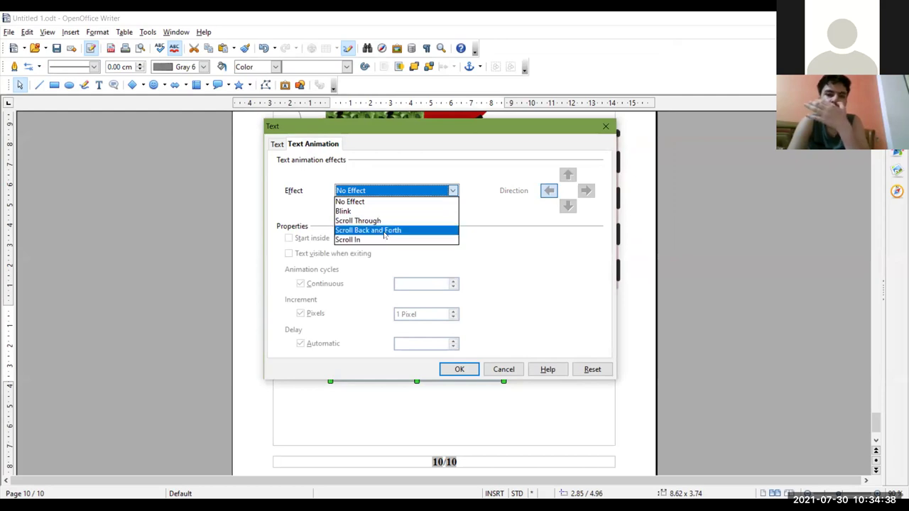
pyautogui.click(378, 222)
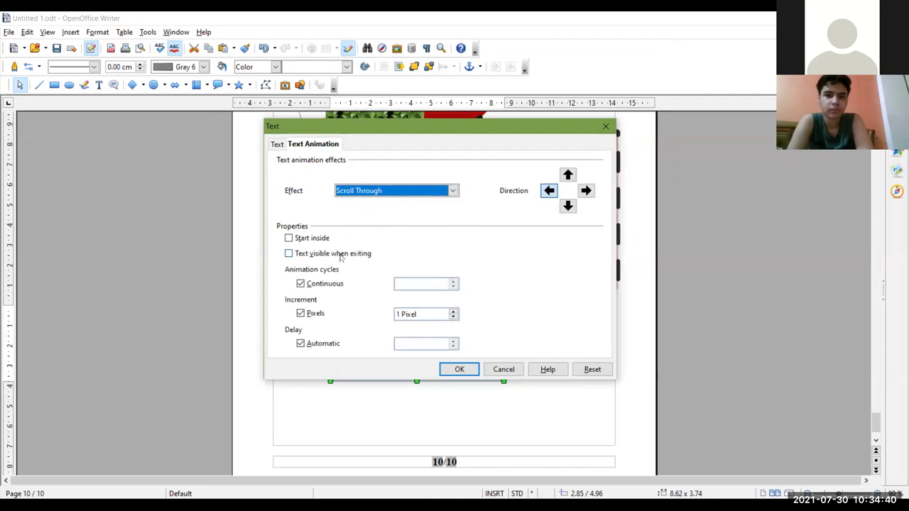
# Enable Start inside and Text visible when exiting, replace continuous animation with 10 cycles, and apply the text animation to the rectangle.
pyautogui.click(289, 253)
pyautogui.click(289, 238)
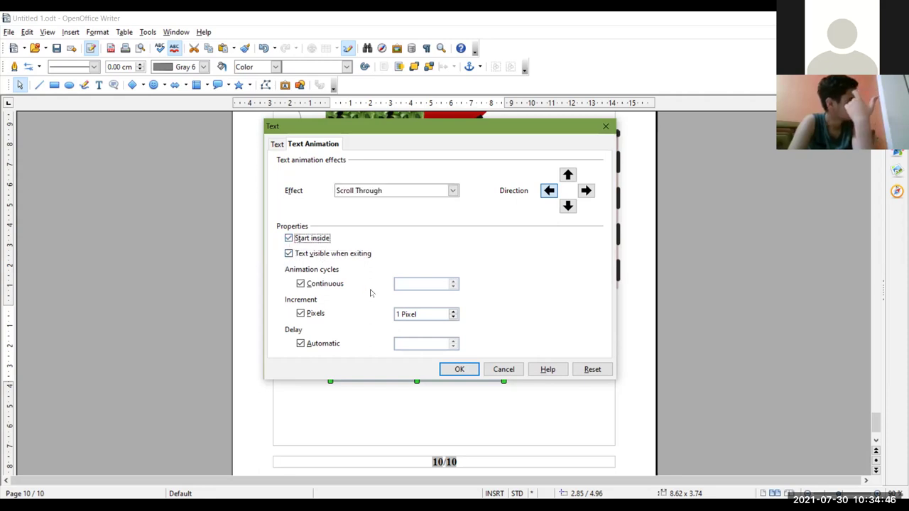
pyautogui.click(332, 285)
pyautogui.click(454, 283)
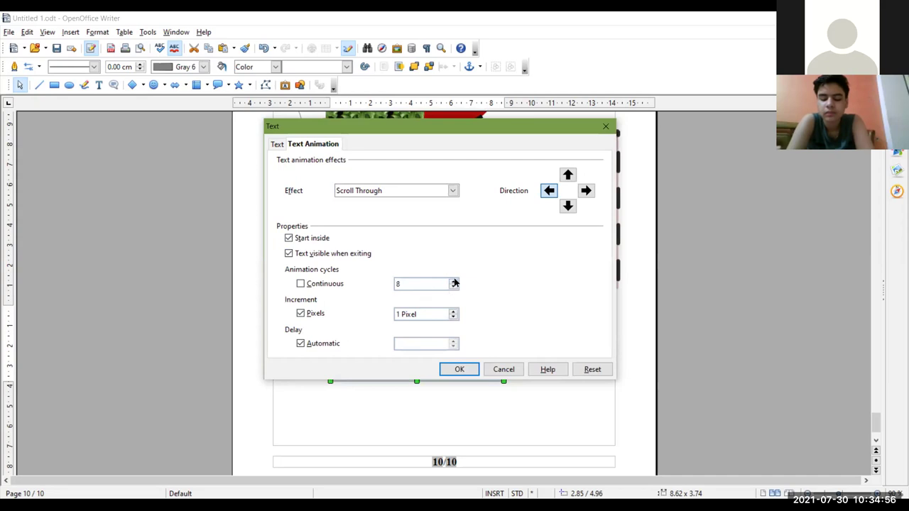
pyautogui.click(453, 283)
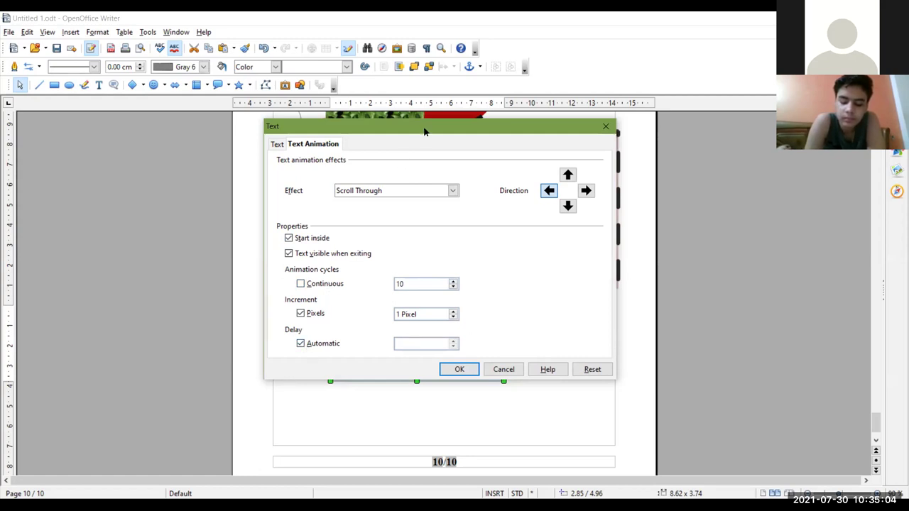
pyautogui.moveTo(424, 131); pyautogui.dragTo(582, 38)
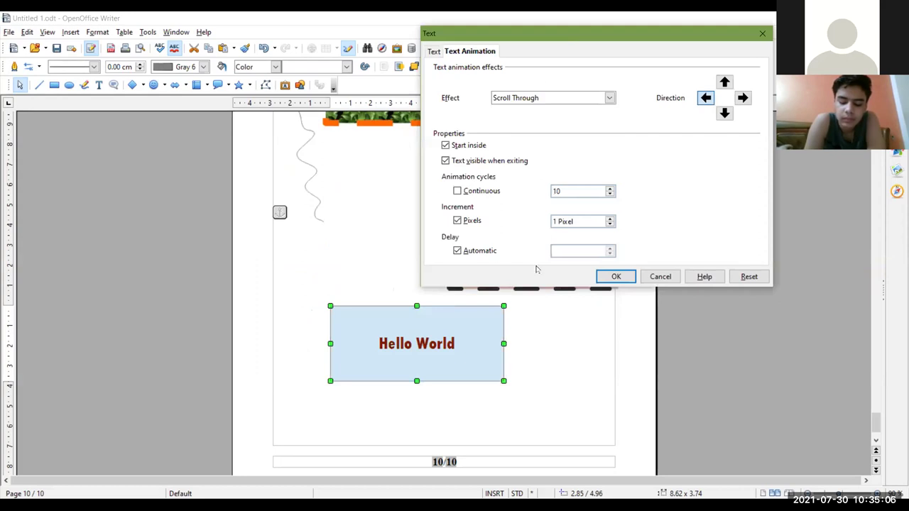
pyautogui.click(615, 277)
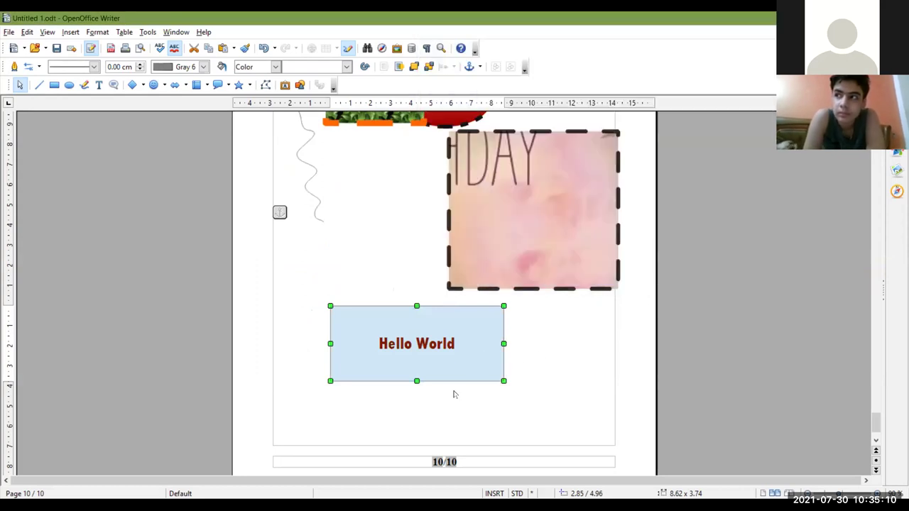
pyautogui.click(519, 352)
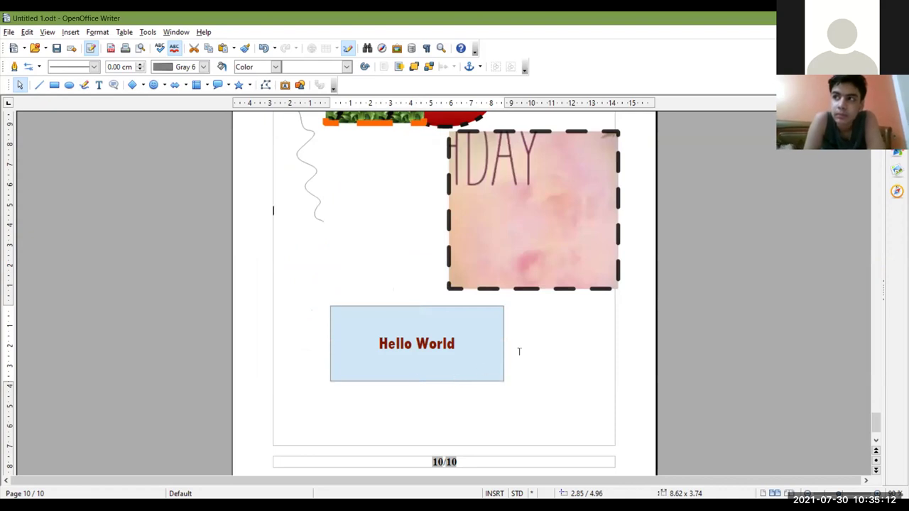
# Make the Hello World text animation continuous, try the Blink effect, and apply Scroll Through as the effect.
pyautogui.rightClick(469, 371)
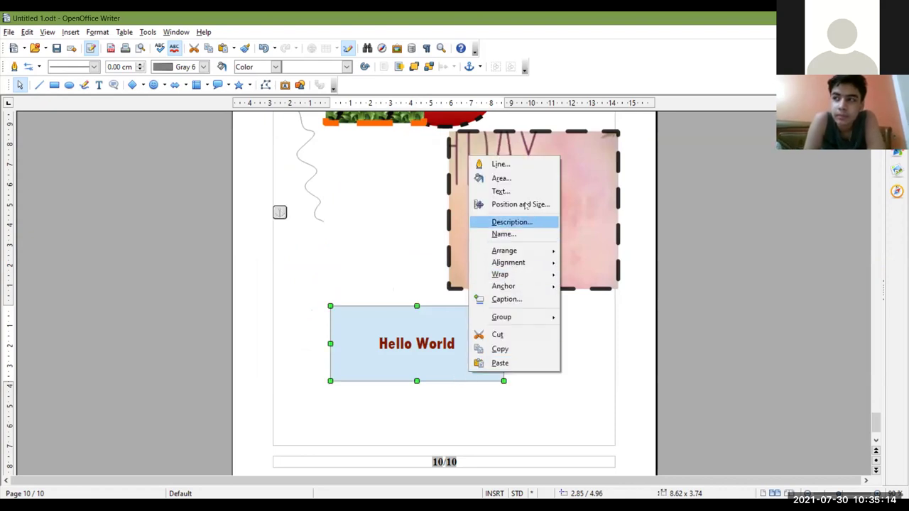
pyautogui.click(515, 193)
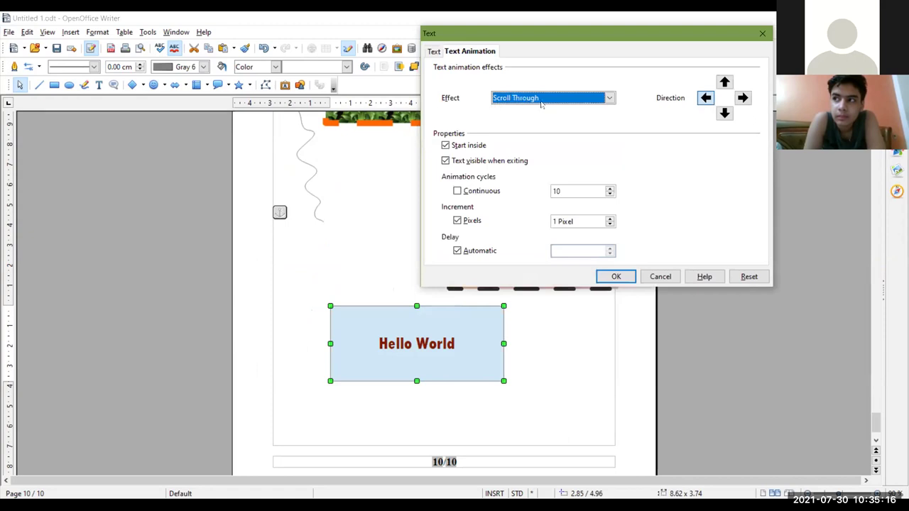
pyautogui.click(541, 104)
pyautogui.click(511, 118)
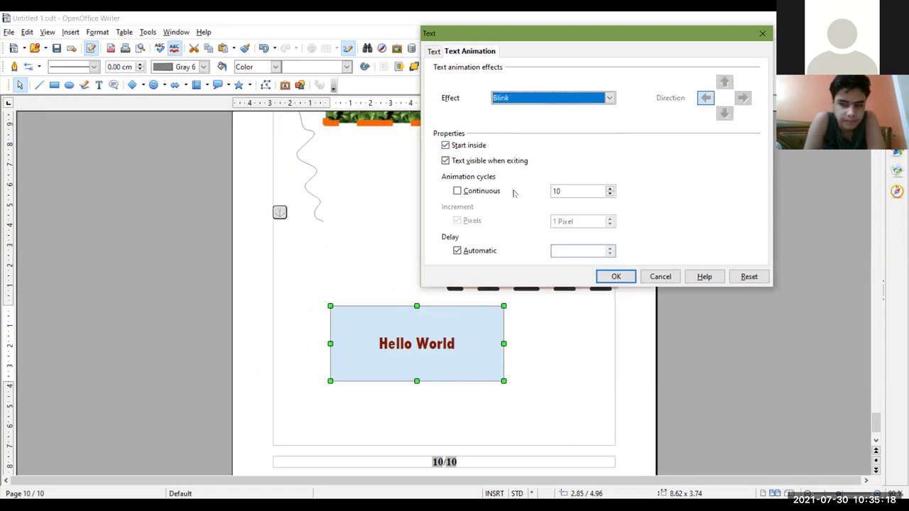
pyautogui.click(458, 191)
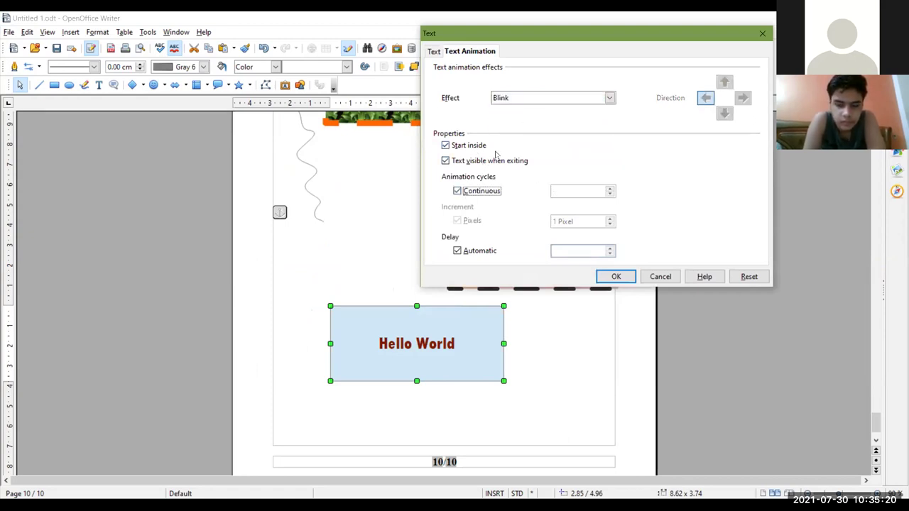
pyautogui.click(525, 98)
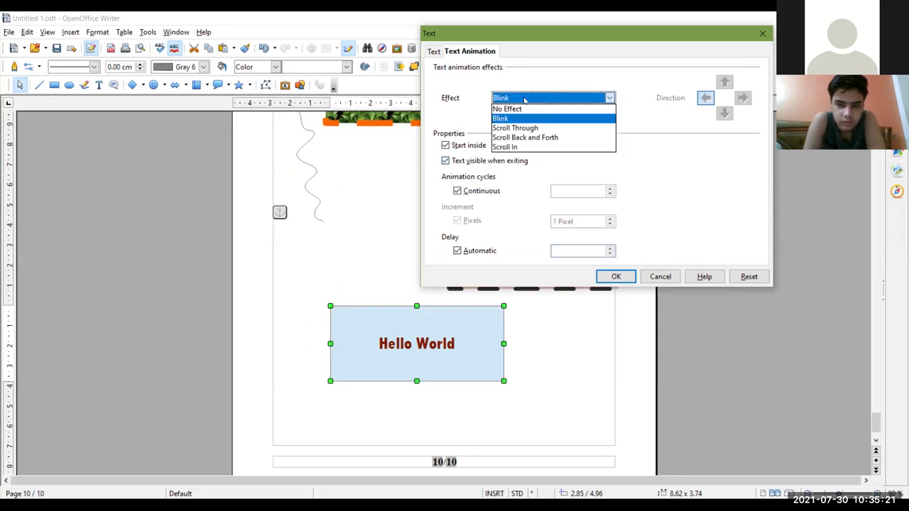
pyautogui.click(515, 130)
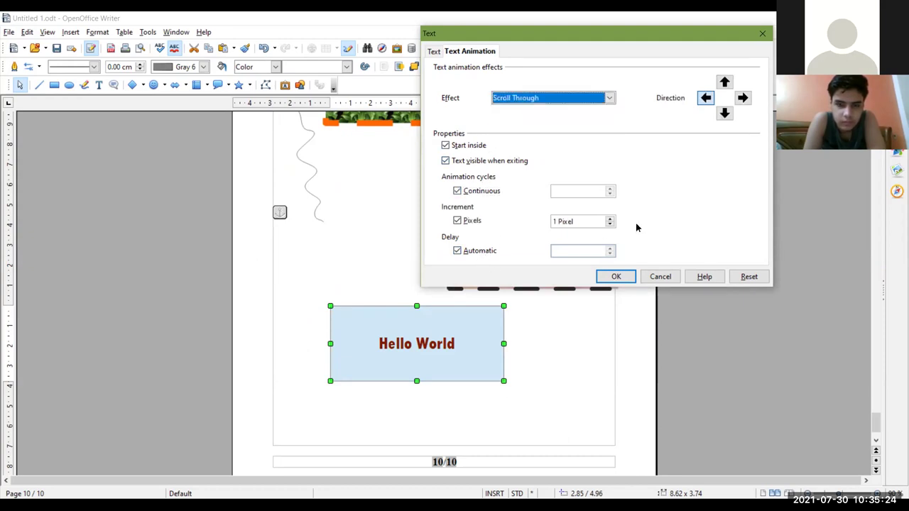
pyautogui.click(612, 276)
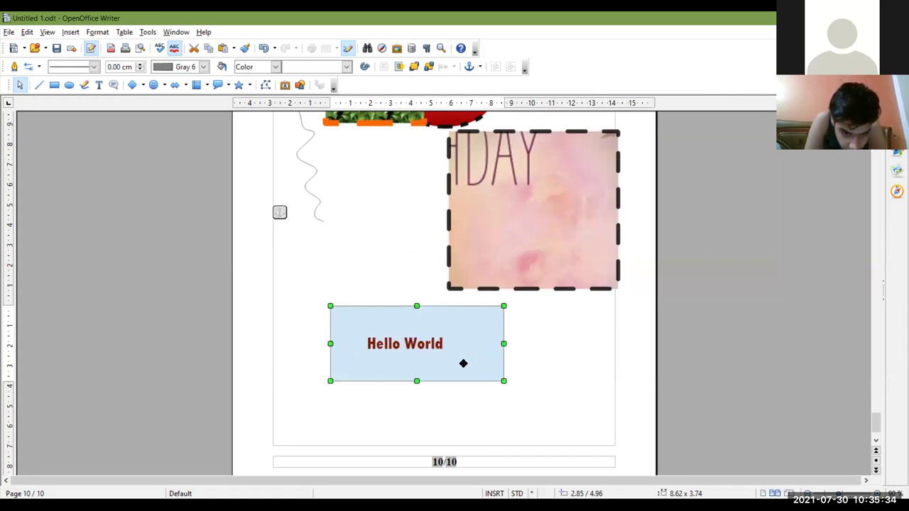
# Replace the automatic animation delay of the Hello World text with 150 ms and apply it.
pyautogui.rightClick(463, 363)
pyautogui.click(510, 191)
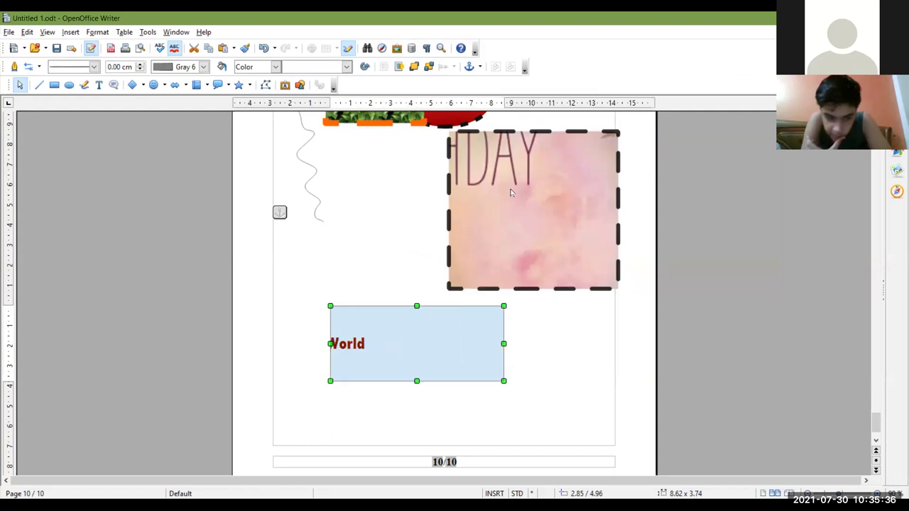
pyautogui.click(487, 251)
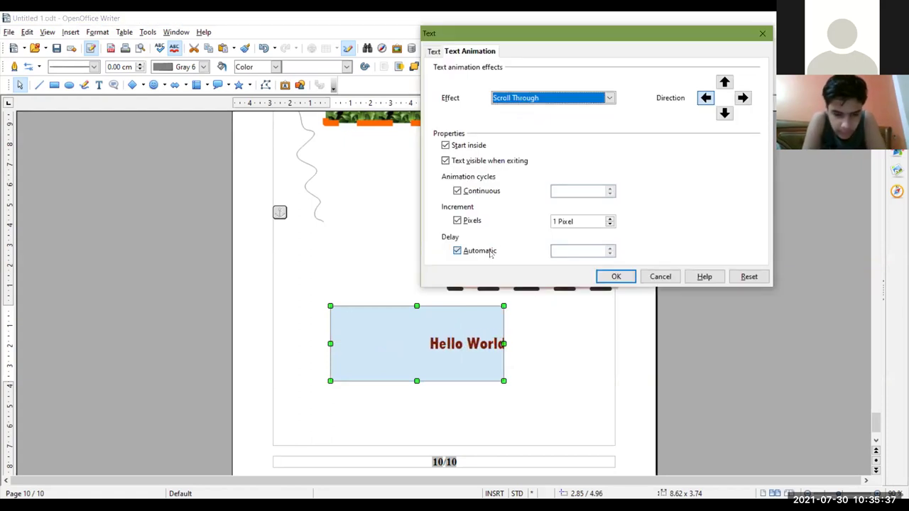
pyautogui.click(610, 248)
pyautogui.click(610, 248)
pyautogui.click(610, 248)
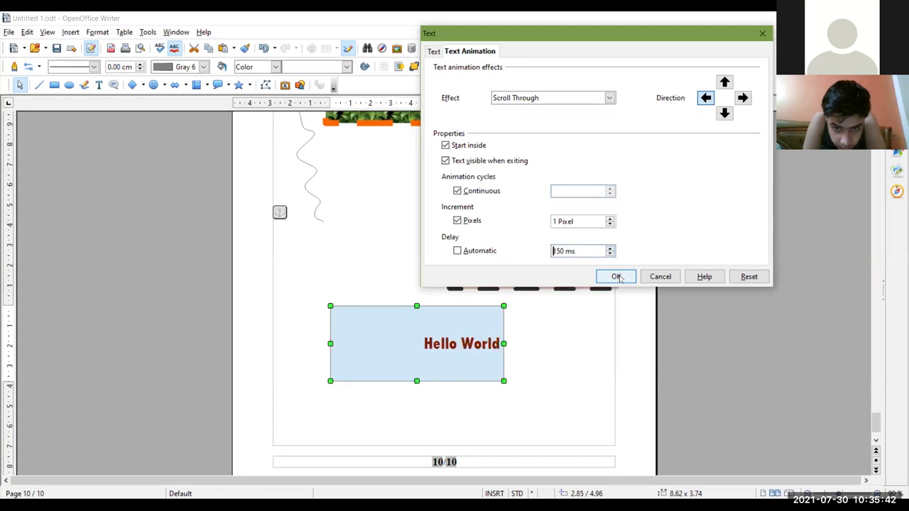
pyautogui.click(617, 277)
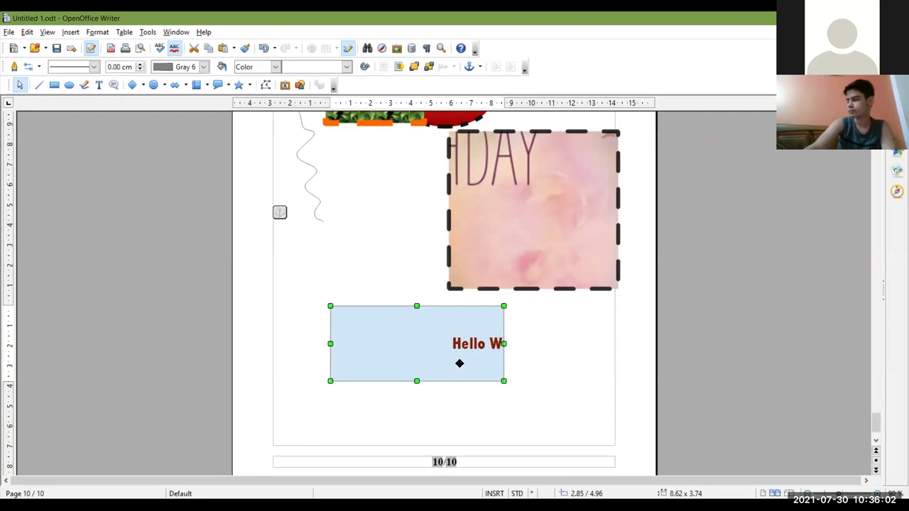
# Set the width of the thin diagonal line beside the leaf-patterned rectangle to 0.50 cm.
pyautogui.scroll(3, 458, 363)
pyautogui.click(315, 169)
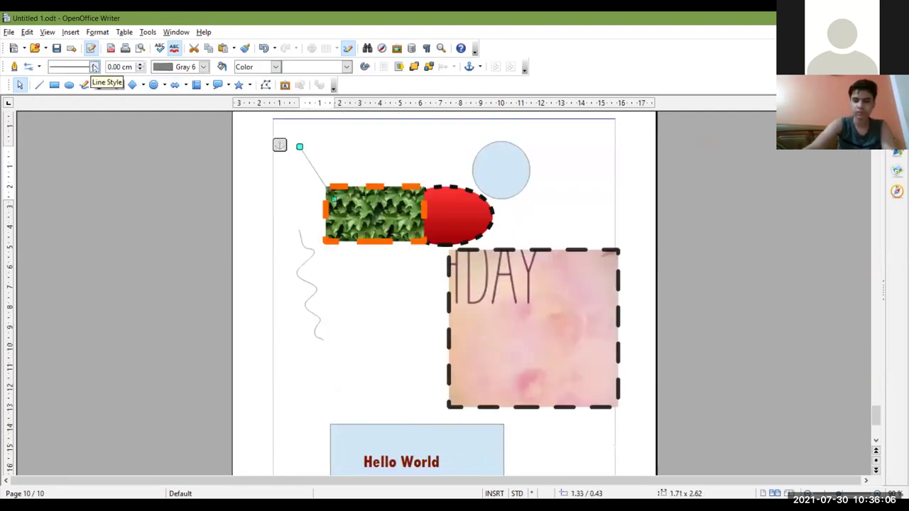
pyautogui.click(83, 67)
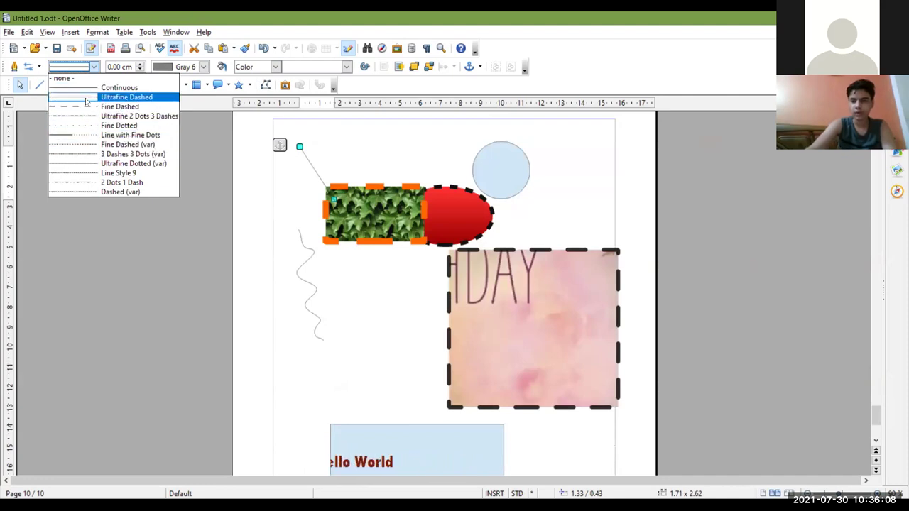
pyautogui.click(95, 68)
pyautogui.click(140, 63)
pyautogui.click(140, 63)
pyautogui.click(140, 63)
pyautogui.click(140, 63)
pyautogui.click(140, 63)
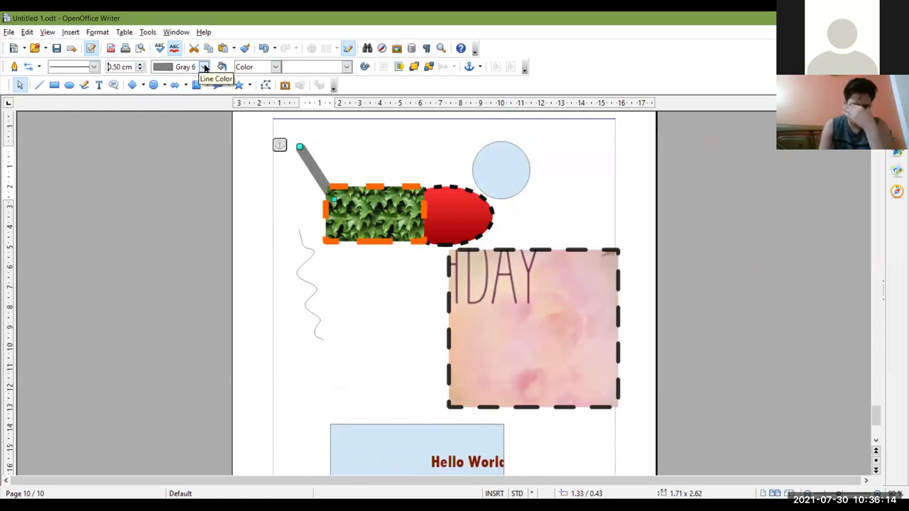
# Color the diagonal line Gray 9 and move it to the empty area below the leaf-patterned rectangle.
pyautogui.click(205, 66)
pyautogui.click(178, 107)
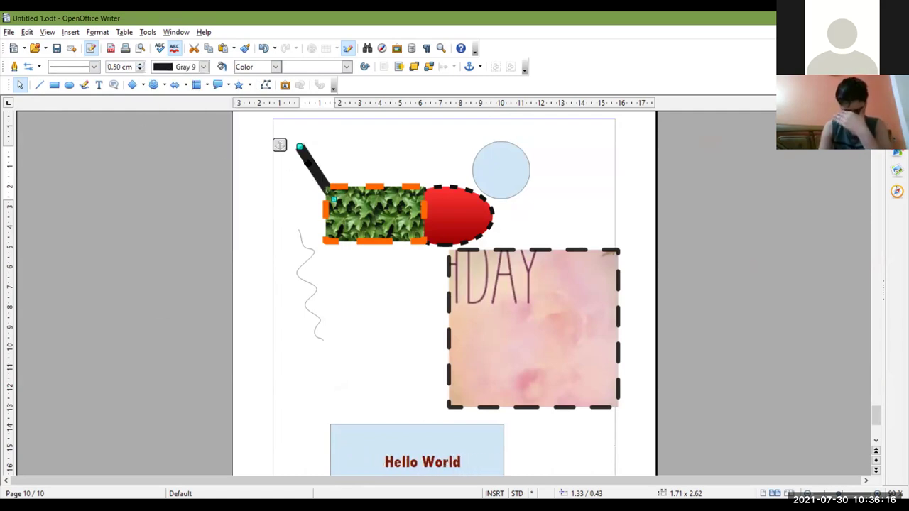
pyautogui.moveTo(310, 161); pyautogui.dragTo(395, 292)
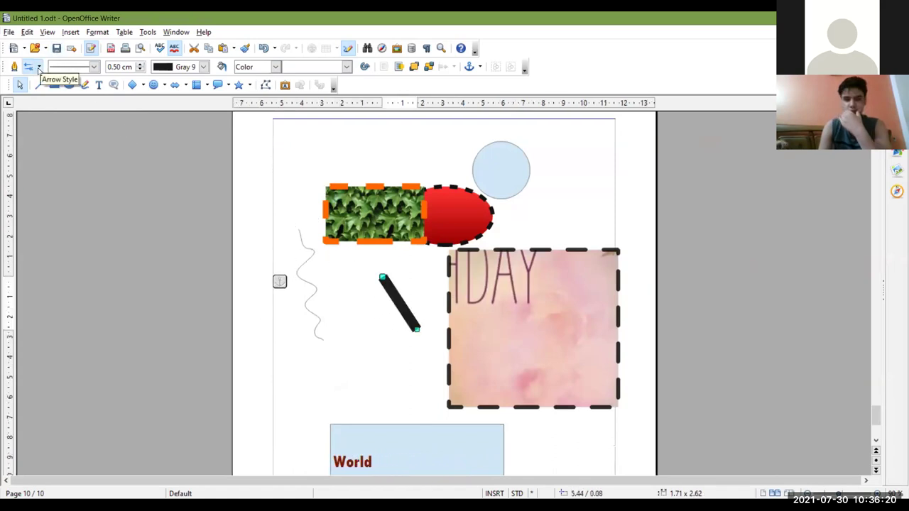
# Add a solid arrowhead to the lower end of the diagonal line and set its width to 0.20 cm.
pyautogui.click(34, 68)
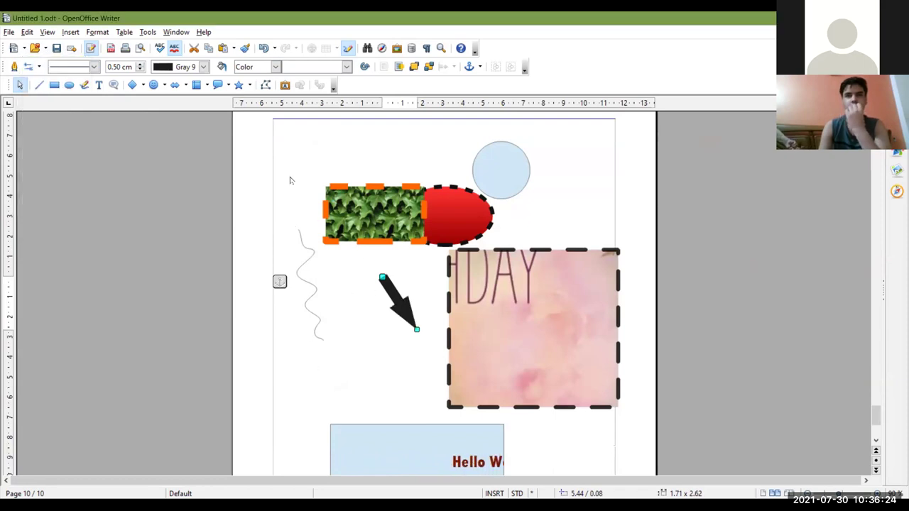
pyautogui.click(140, 70)
pyautogui.click(140, 69)
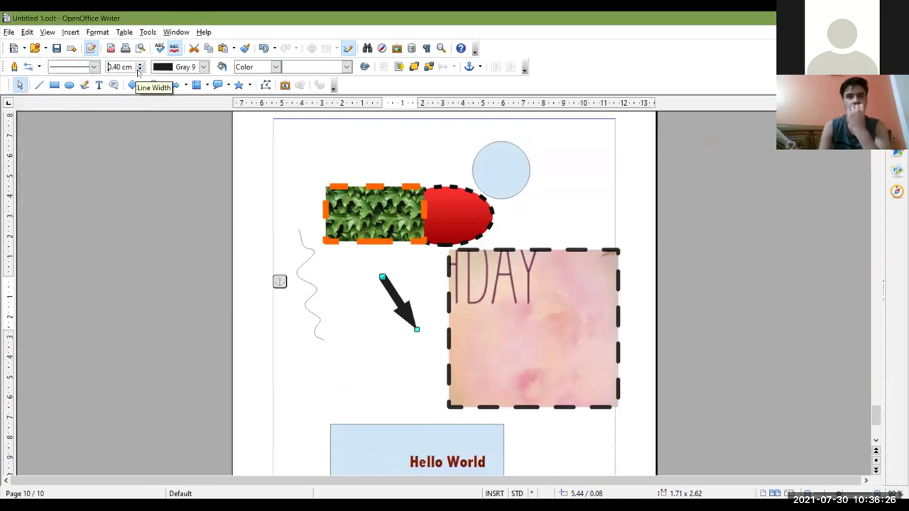
pyautogui.click(140, 70)
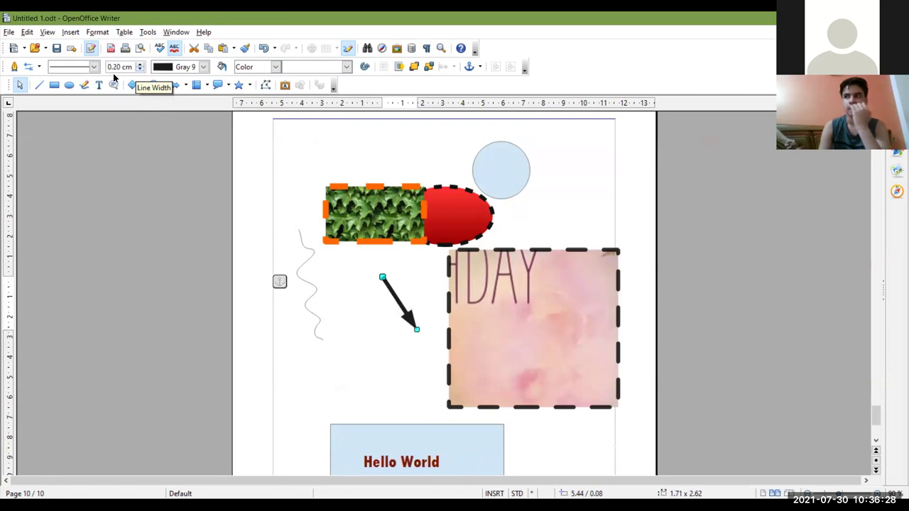
# Try the open line arrow on the lower end of the diagonal line and replace it with the circle style.
pyautogui.click(28, 66)
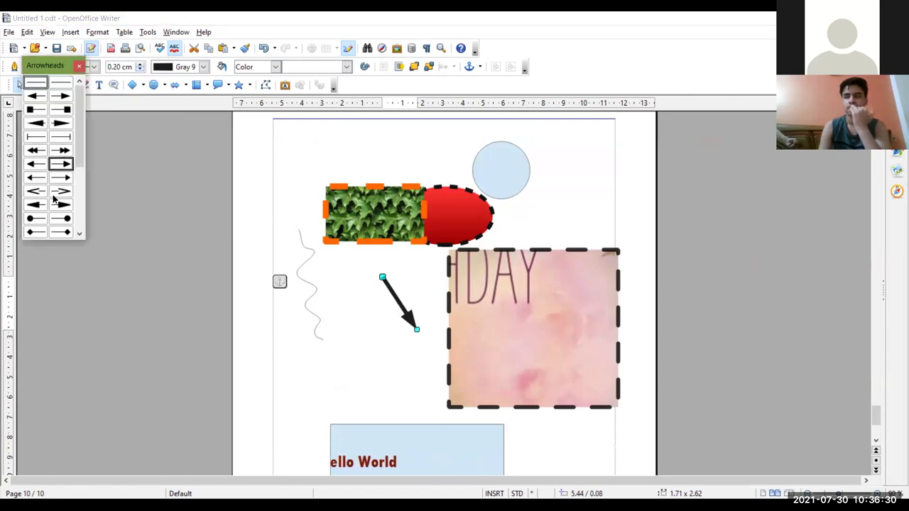
pyautogui.click(61, 192)
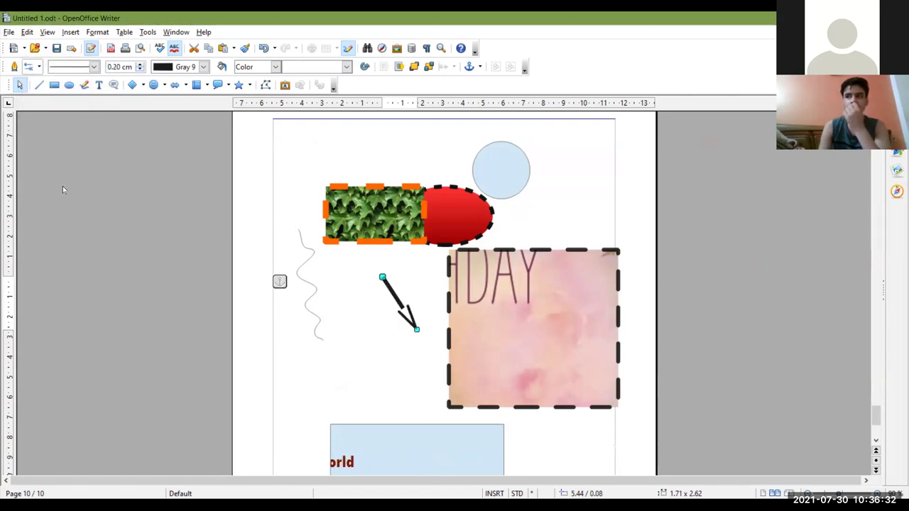
pyautogui.click(41, 68)
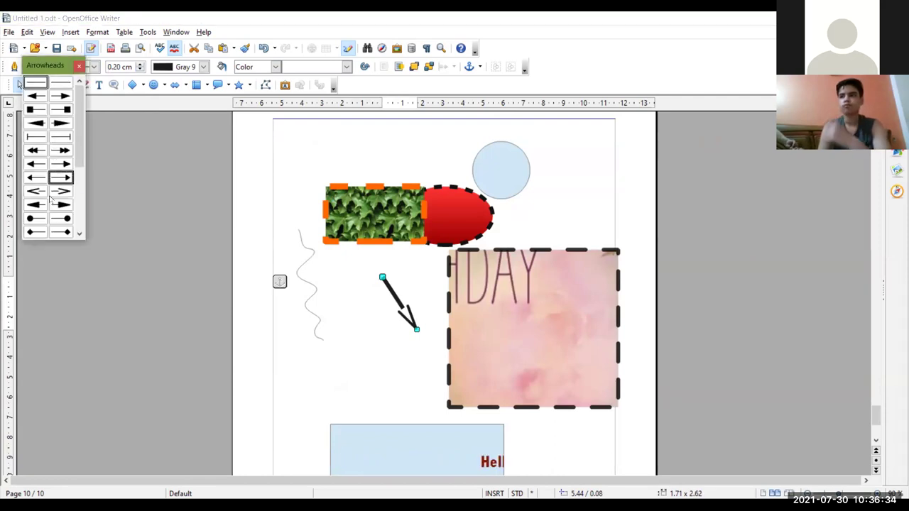
pyautogui.click(55, 219)
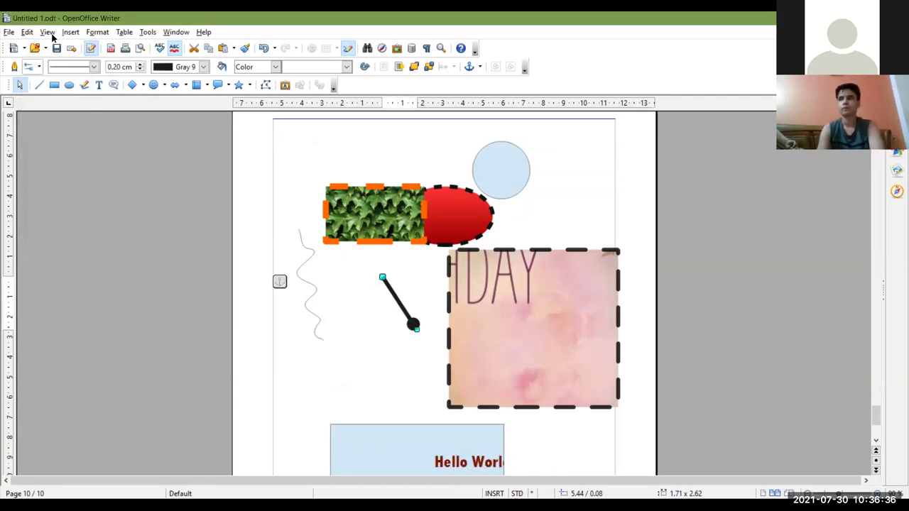
# Add a solid arrowhead to the upper end of the diagonal line and move the line slightly down and to the left.
pyautogui.click(39, 67)
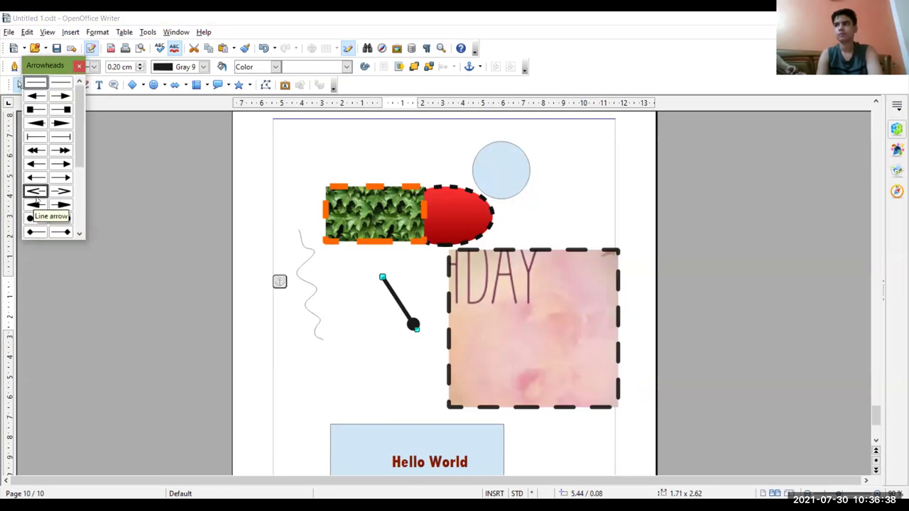
pyautogui.click(36, 163)
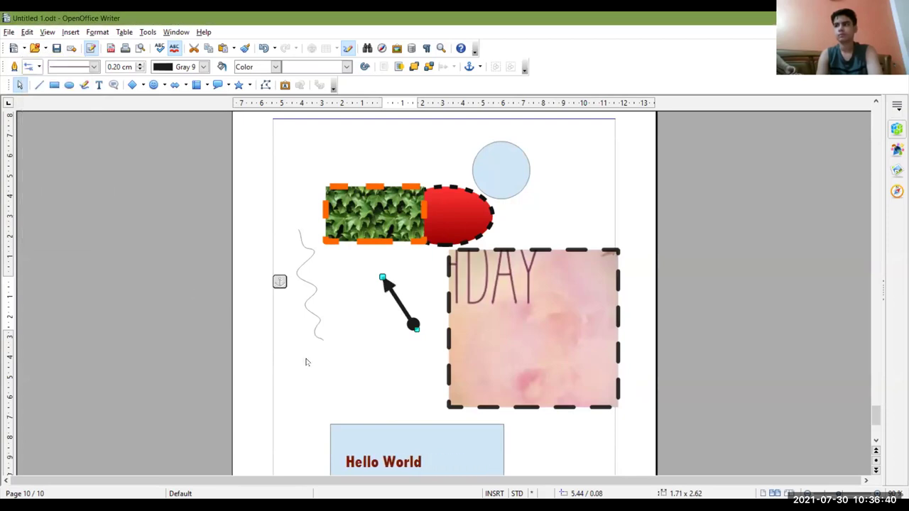
pyautogui.click(360, 364)
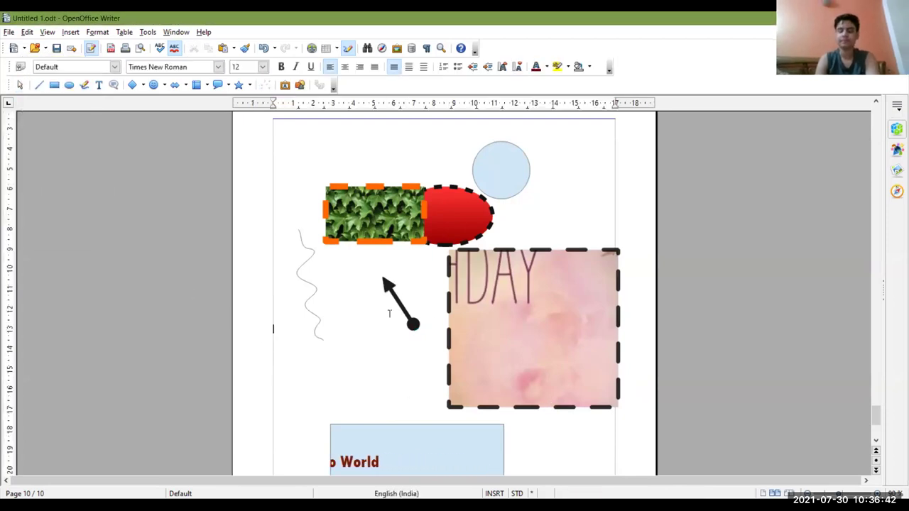
pyautogui.click(410, 320)
pyautogui.moveTo(409, 320); pyautogui.dragTo(386, 336)
# Delete the wavy curve, the leaf-patterned rectangle, the red ellipse and the light blue circle.
pyautogui.click(311, 282)
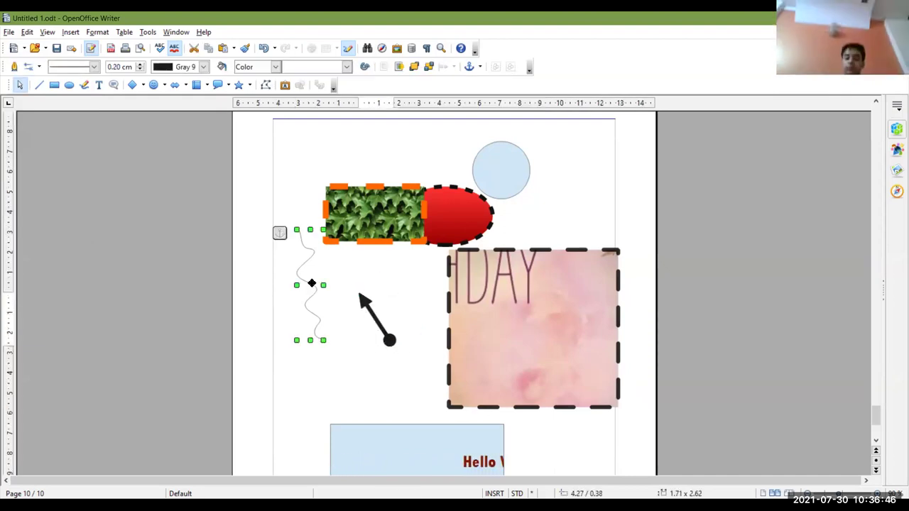
pyautogui.keyDown('shift'); pyautogui.click(380, 221); pyautogui.keyUp('shift')
pyautogui.keyDown('shift'); pyautogui.click(460, 228); pyautogui.keyUp('shift')
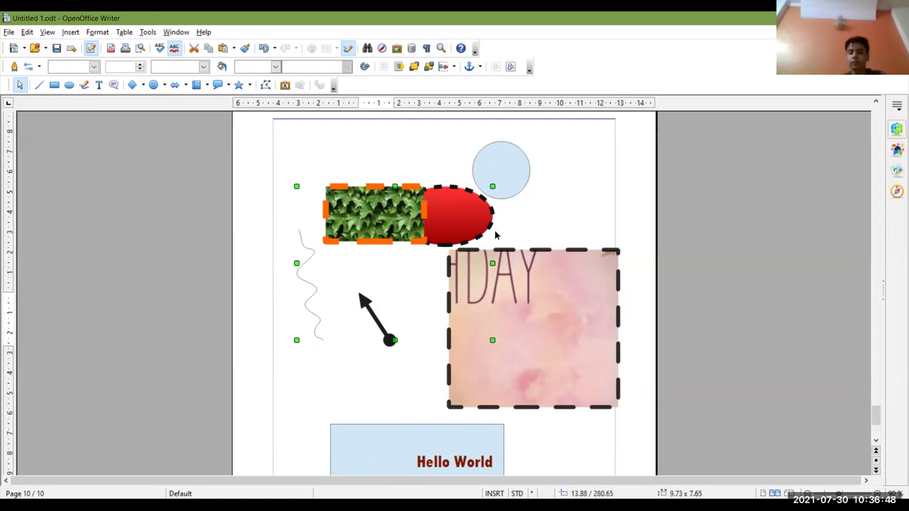
pyautogui.press('Delete')
pyautogui.click(508, 199)
pyautogui.press('Delete')
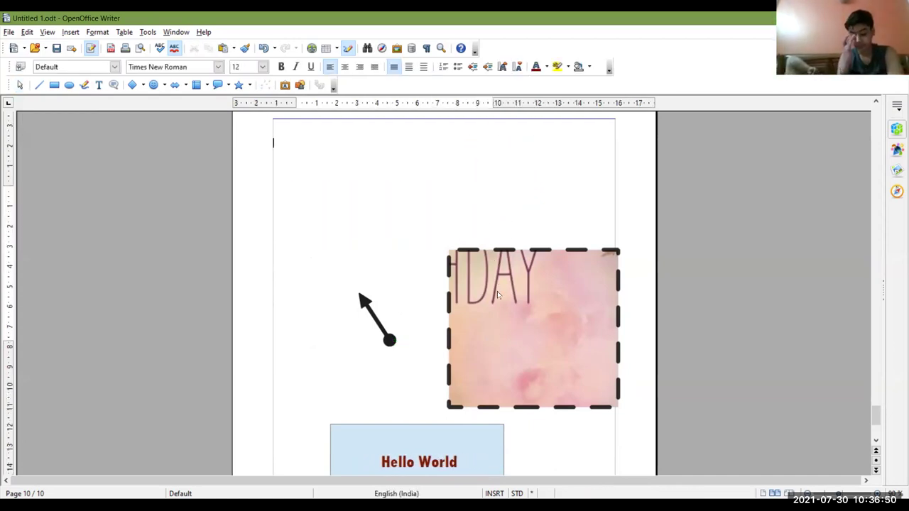
# Delete the remaining picture-filled square, arrow line and Hello World rectangle together.
pyautogui.click(495, 291)
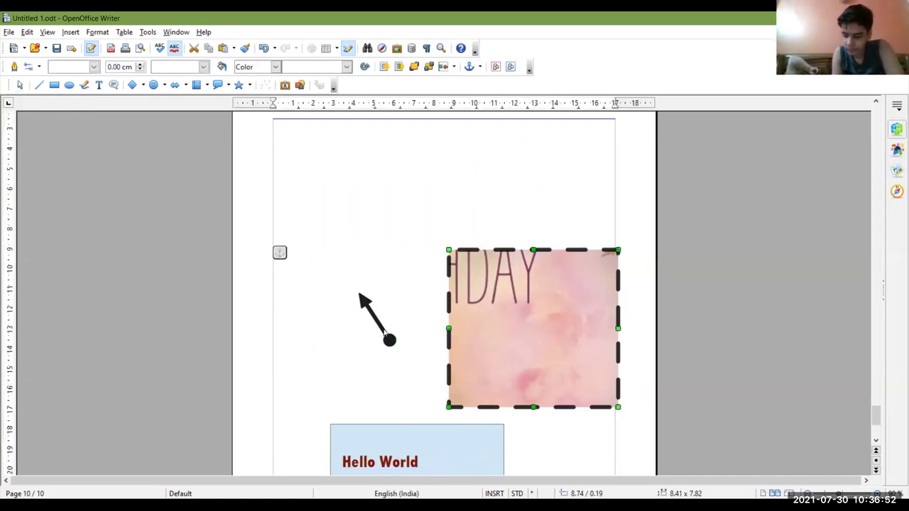
pyautogui.keyDown('shift'); pyautogui.click(387, 331); pyautogui.keyUp('shift')
pyautogui.keyDown('shift'); pyautogui.click(424, 433); pyautogui.keyUp('shift')
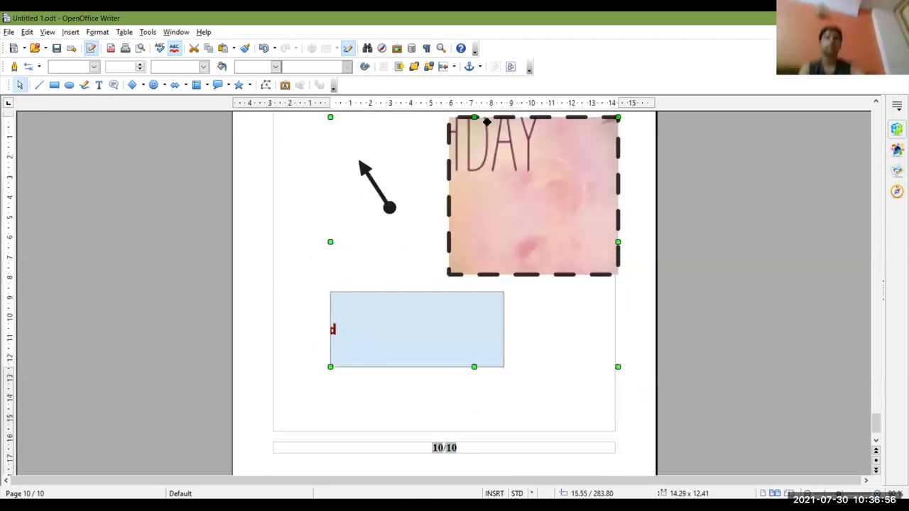
pyautogui.press('Delete')
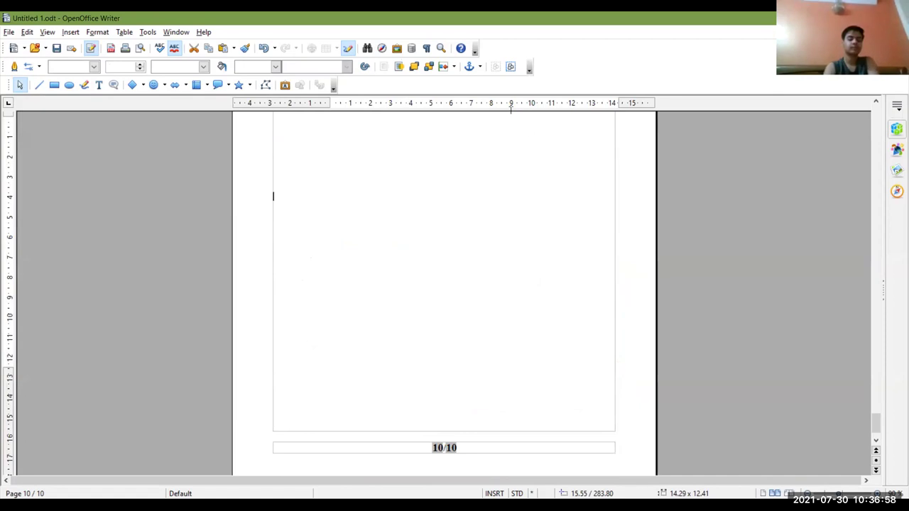
# Draw a text box near the top of the emptied page 10, below the CYBER SAFETY header.
pyautogui.scroll(8, 449, 244)
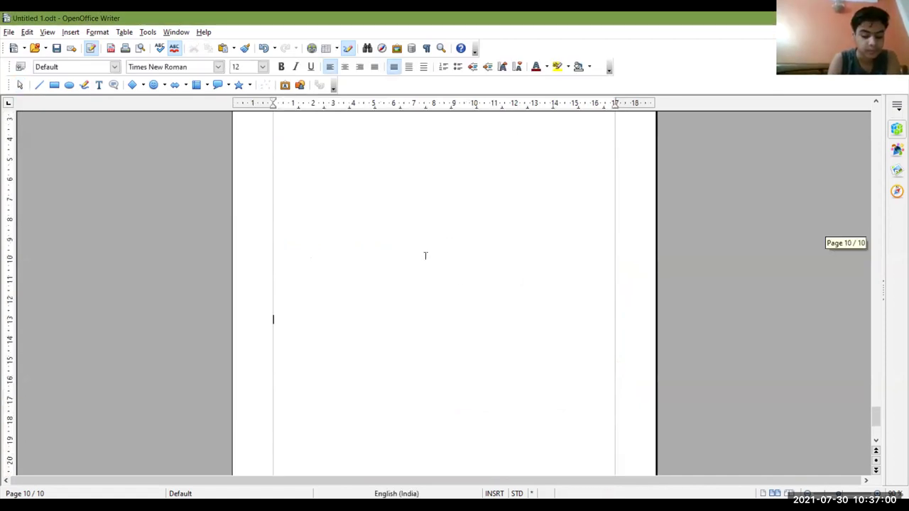
pyautogui.click(297, 284)
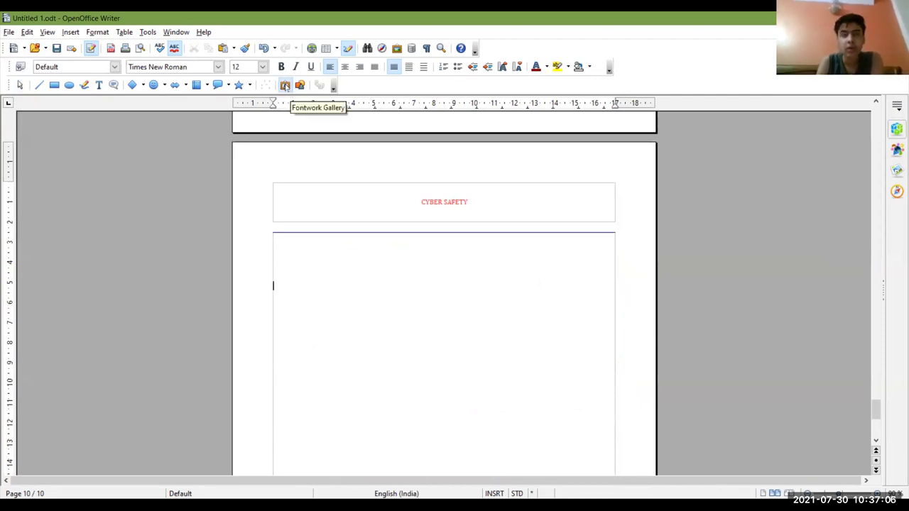
pyautogui.moveTo(311, 282); pyautogui.dragTo(464, 348)
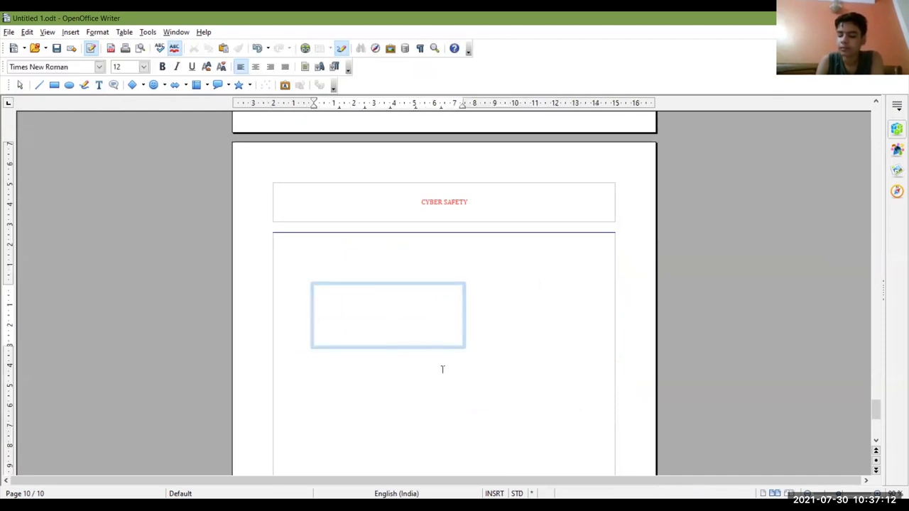
# Enter "Hello World" in the new text box and fill the box with the solid color Gray 7.
pyautogui.write('Hello World')
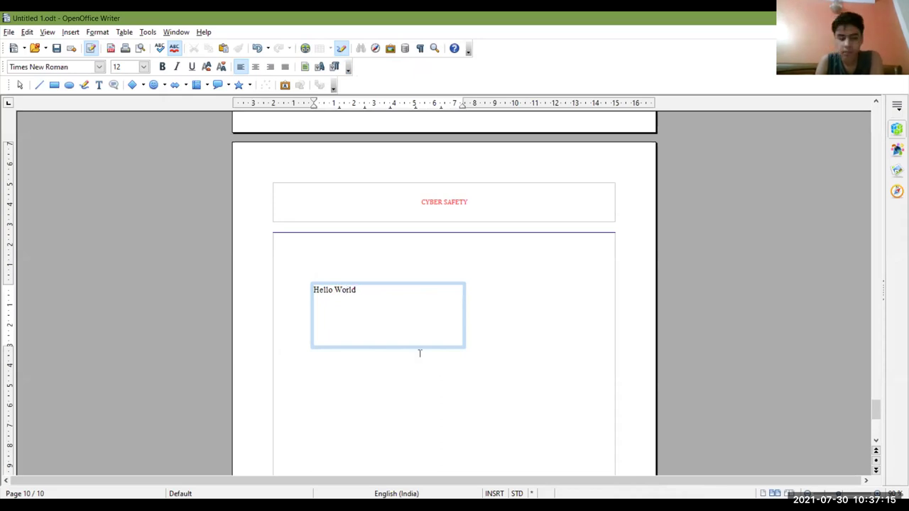
pyautogui.click(404, 347)
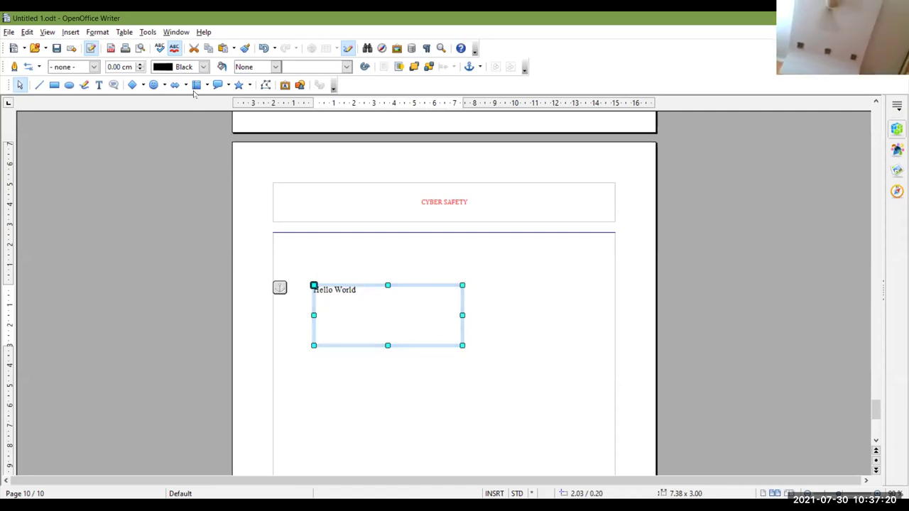
pyautogui.click(276, 67)
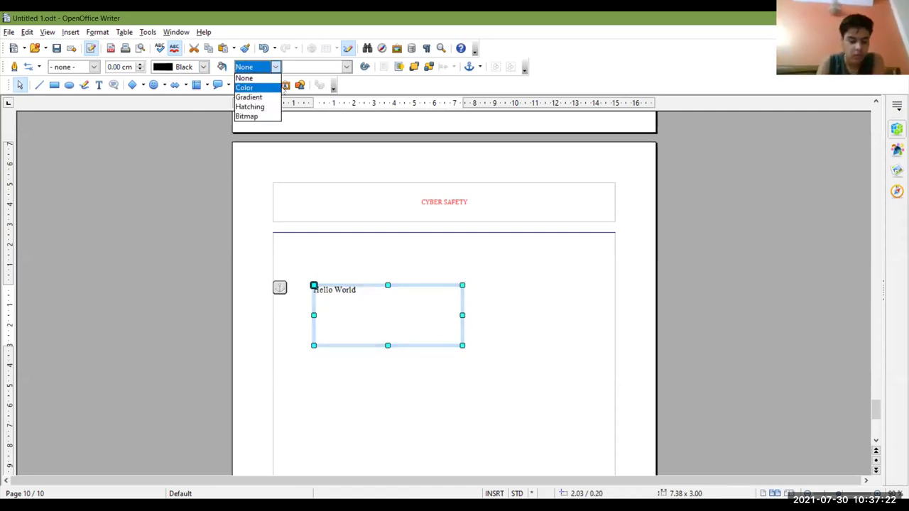
pyautogui.click(245, 77)
pyautogui.click(346, 66)
pyautogui.click(316, 144)
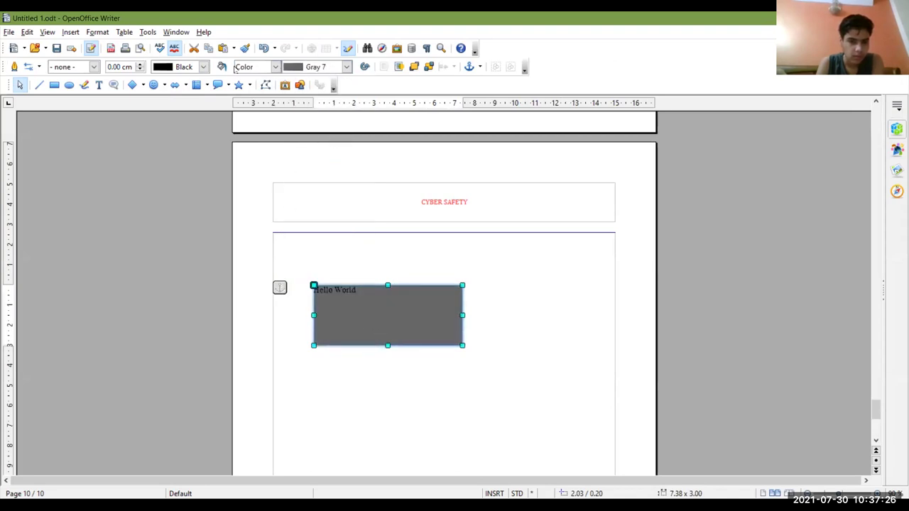
# Set the Hello World text box's line color to Red and its line width to 0.40 cm.
pyautogui.click(204, 67)
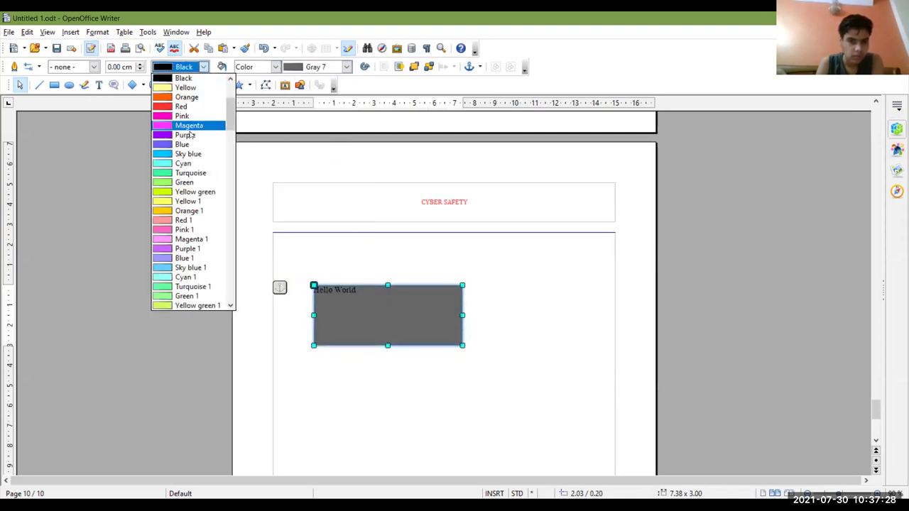
pyautogui.click(174, 107)
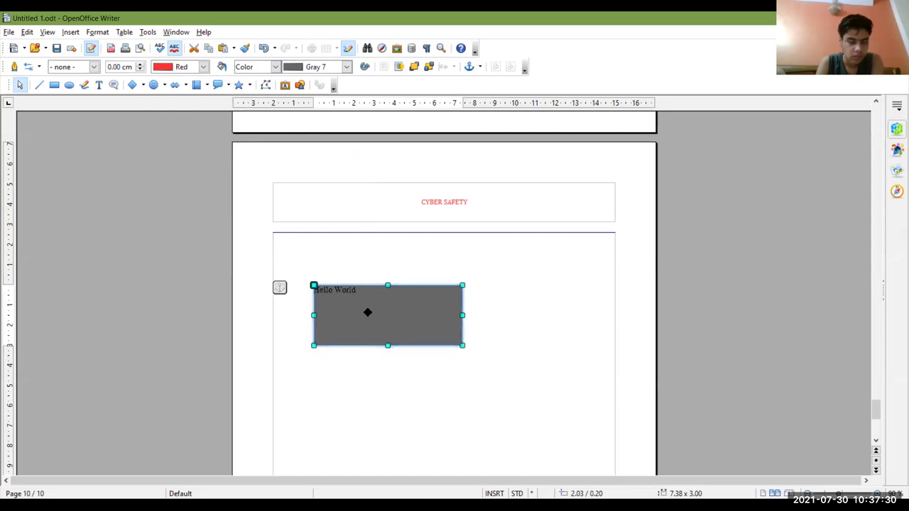
pyautogui.click(141, 64)
pyautogui.click(141, 64)
pyautogui.click(141, 64)
pyautogui.click(141, 64)
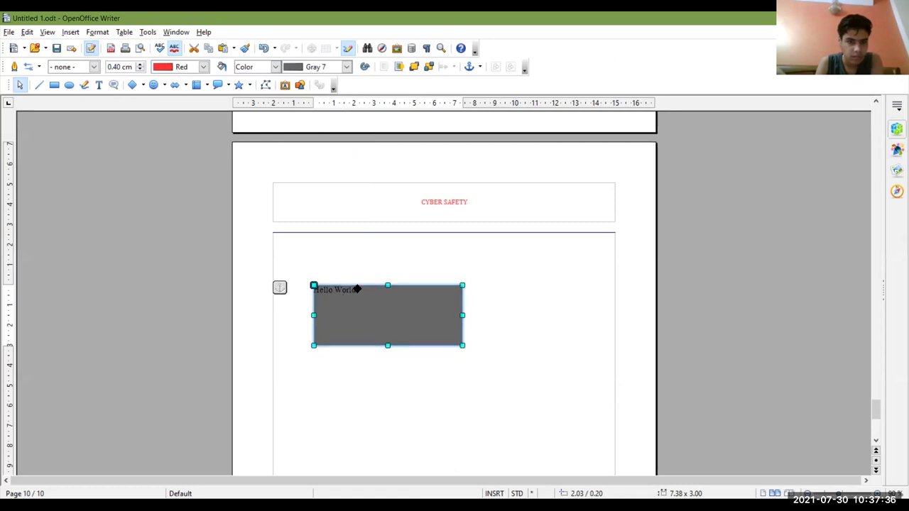
# Move the Hello World text box down and to the right, and delete it from the page.
pyautogui.moveTo(377, 345); pyautogui.dragTo(501, 394)
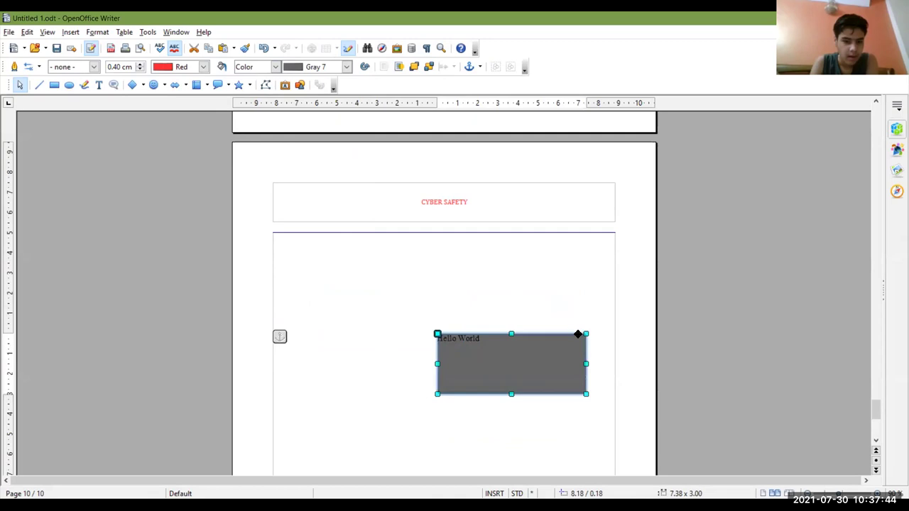
pyautogui.press('Delete')
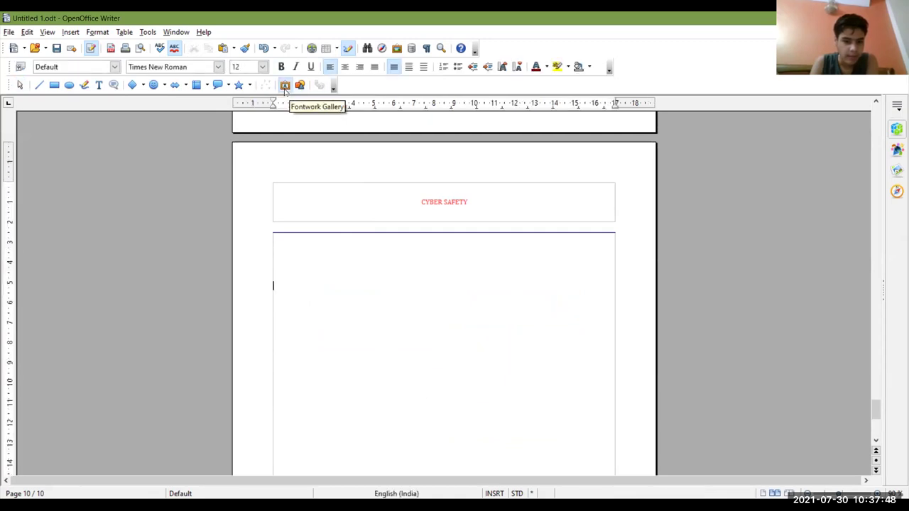
# Insert a Fontwork object on page 10 using the orange-yellow gradient style, third in the gallery's first row.
pyautogui.click(285, 86)
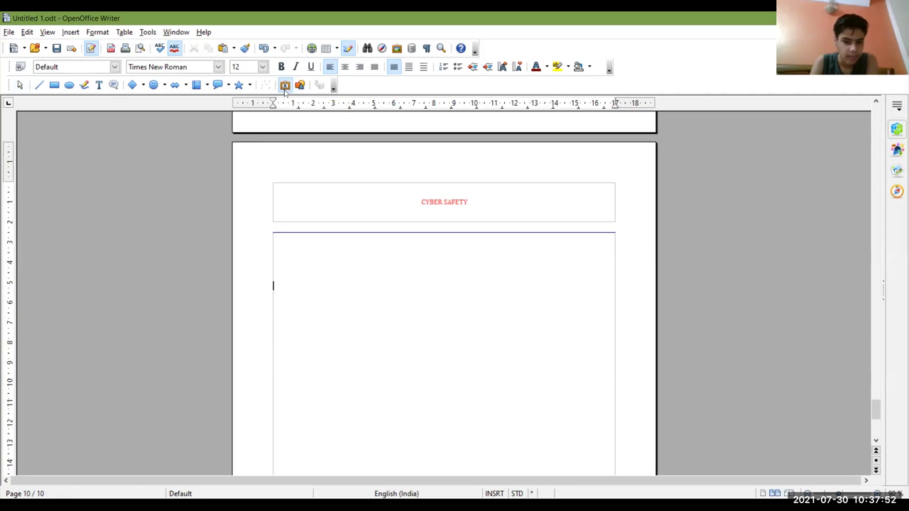
pyautogui.scroll(-5, 457, 267)
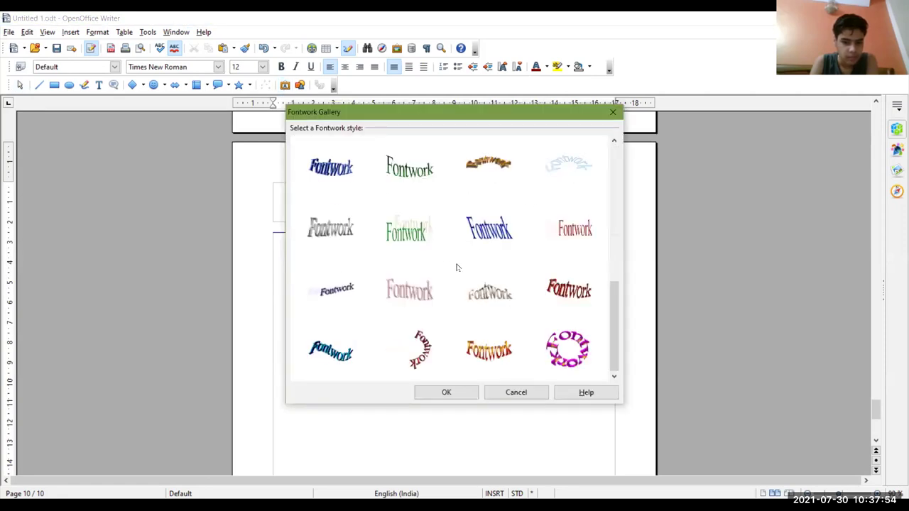
pyautogui.scroll(5, 460, 290)
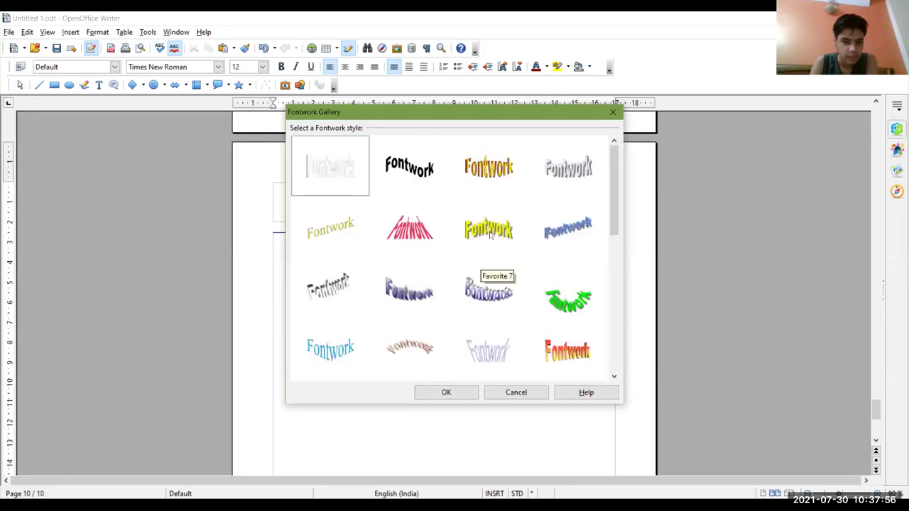
pyautogui.click(488, 171)
pyautogui.click(410, 175)
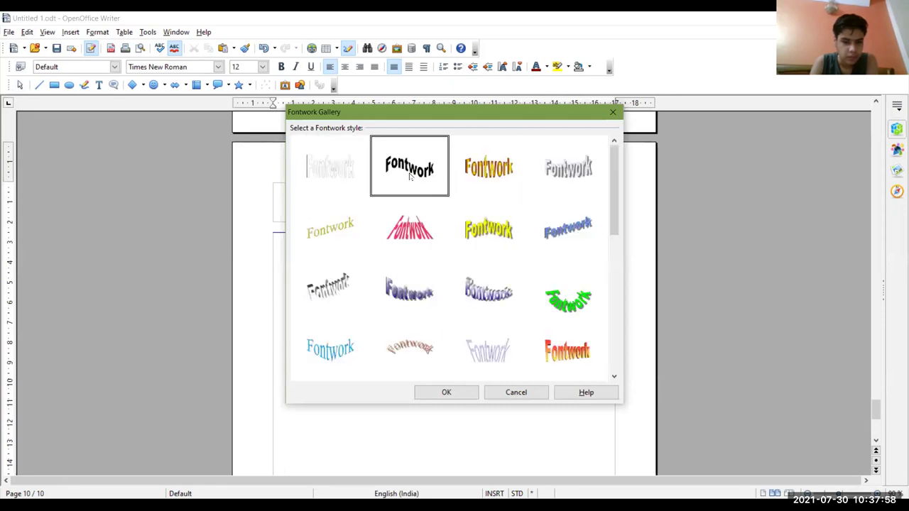
pyautogui.click(483, 226)
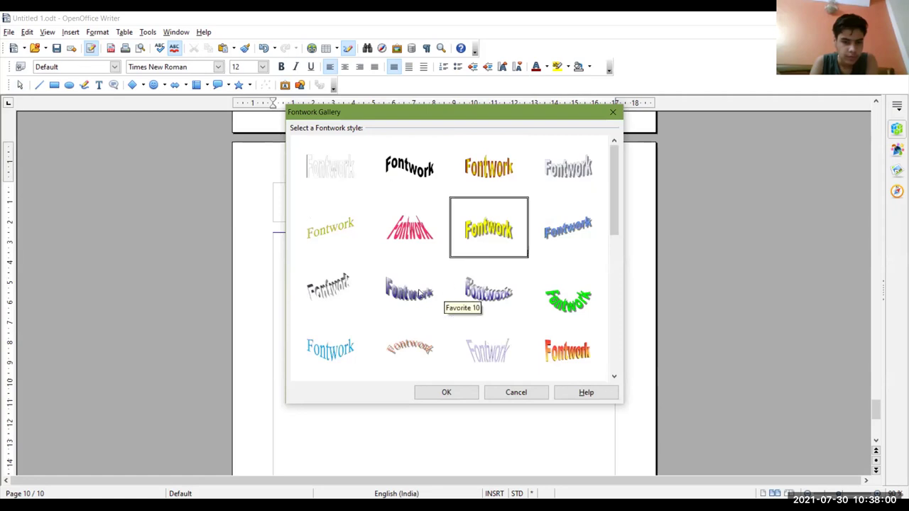
pyautogui.scroll(-5, 461, 298)
pyautogui.scroll(5, 460, 321)
pyautogui.click(489, 169)
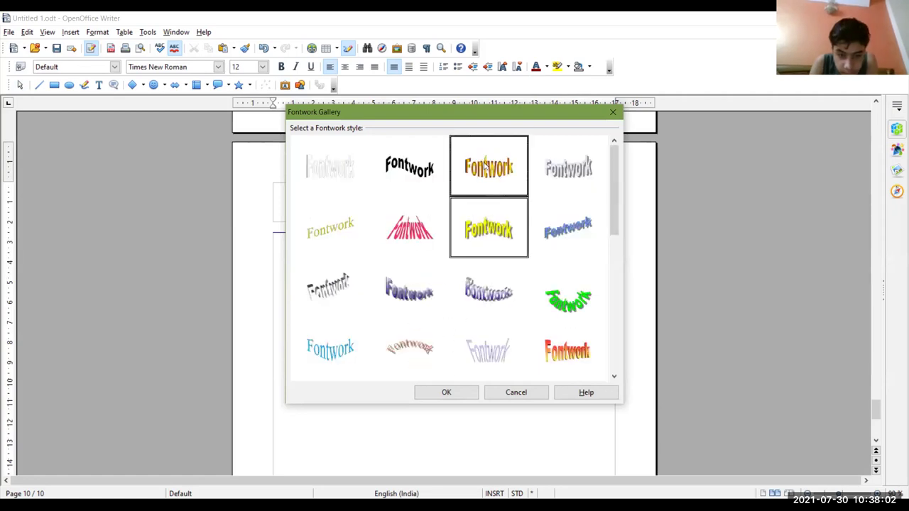
pyautogui.click(444, 393)
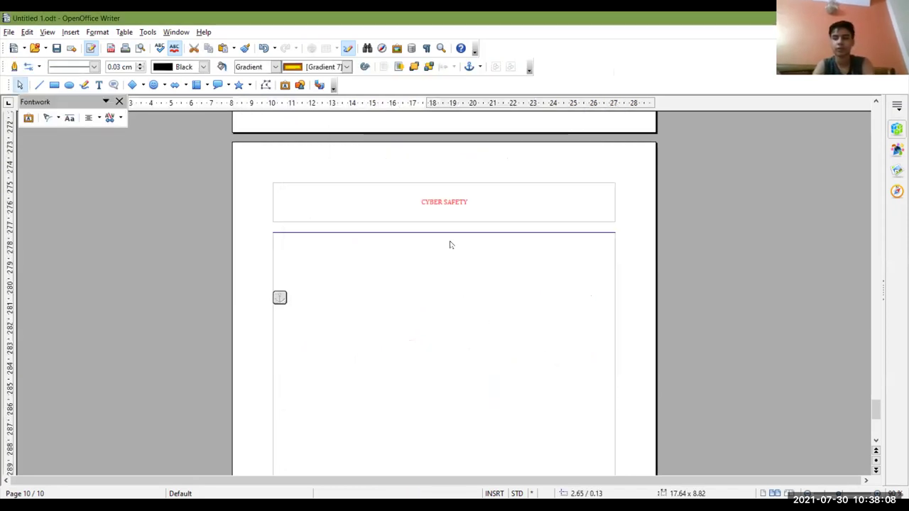
# Shrink the Fontwork object from its upper-right corner to about 10.94 x 6.32 cm so it fits within the page margins.
pyautogui.scroll(-5, 438, 307)
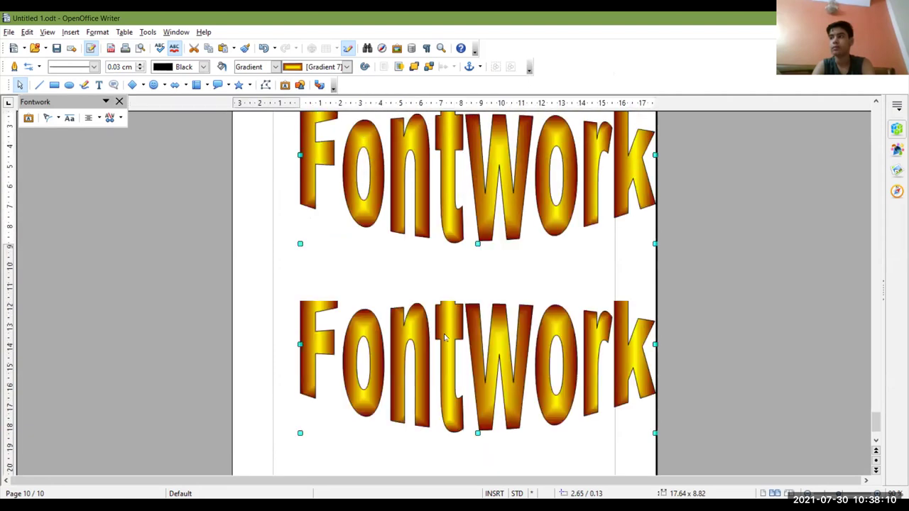
pyautogui.scroll(5, 444, 331)
pyautogui.scroll(-2, 444, 332)
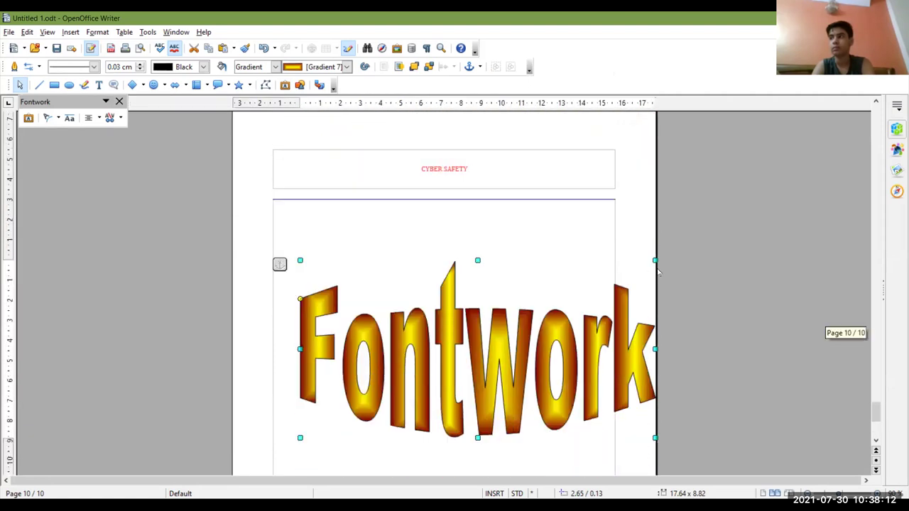
pyautogui.moveTo(655, 260); pyautogui.dragTo(520, 310)
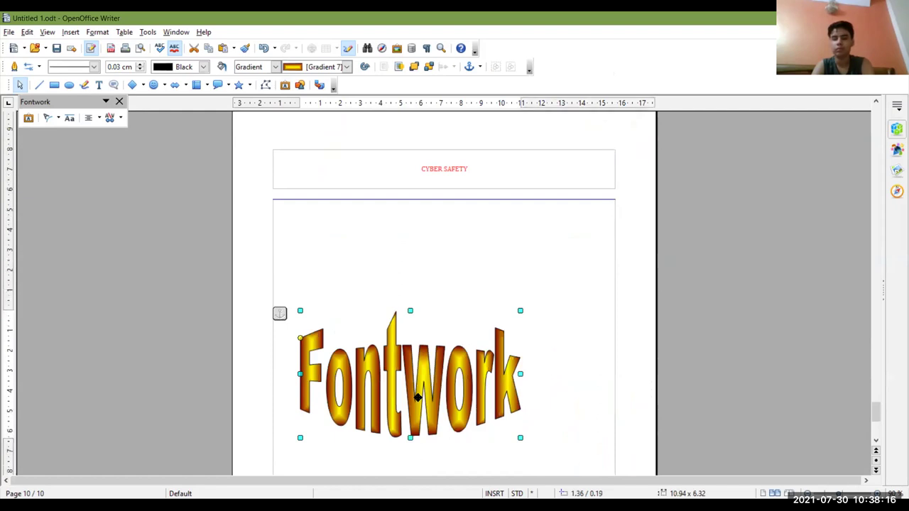
# Replace the Fontwork object's placeholder text with "Cyber Safety".
pyautogui.doubleClick(417, 397)
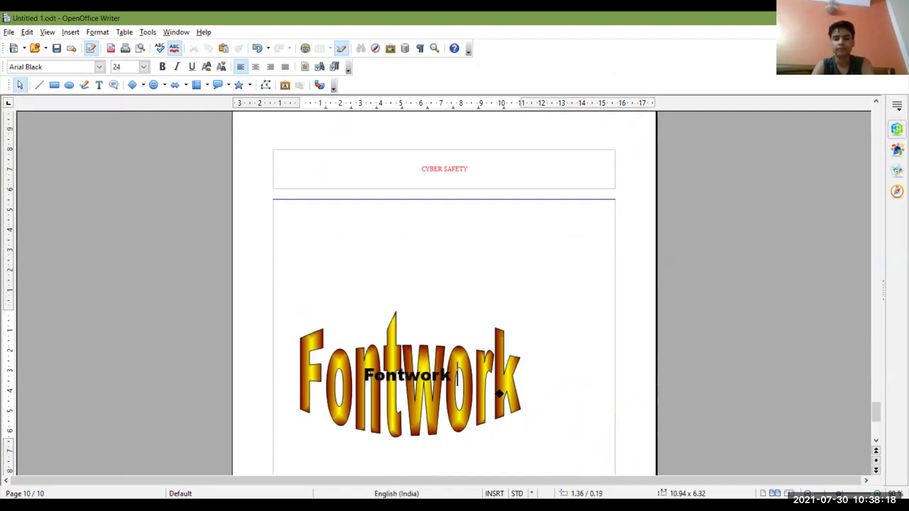
pyautogui.press('Delete')
pyautogui.press('Delete')
pyautogui.press('Delete')
pyautogui.press('Delete')
pyautogui.press('Delete')
pyautogui.press('Delete')
pyautogui.press('Delete')
pyautogui.press('Delete')
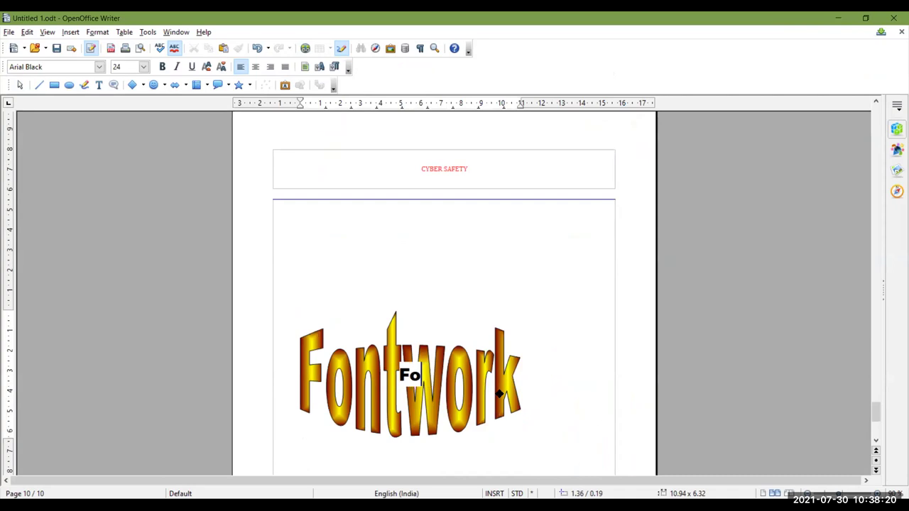
pyautogui.write('Cyb')
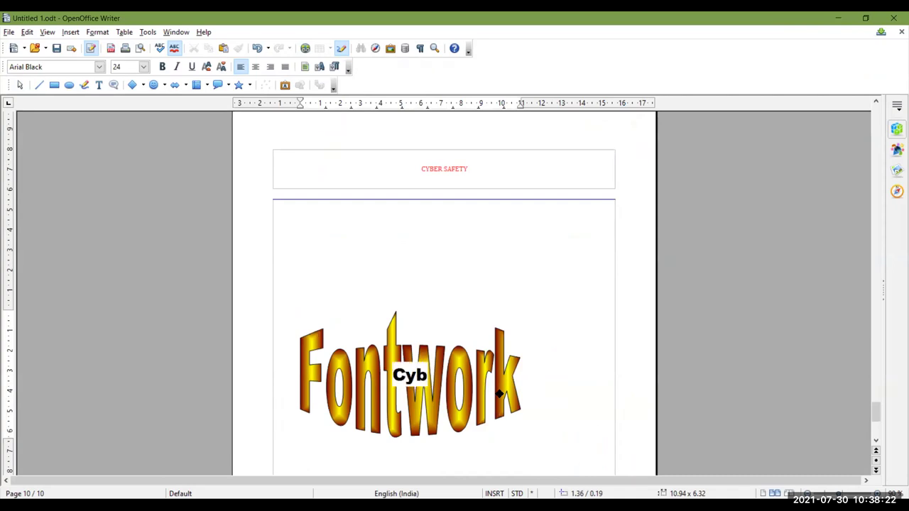
pyautogui.write('er Saft')
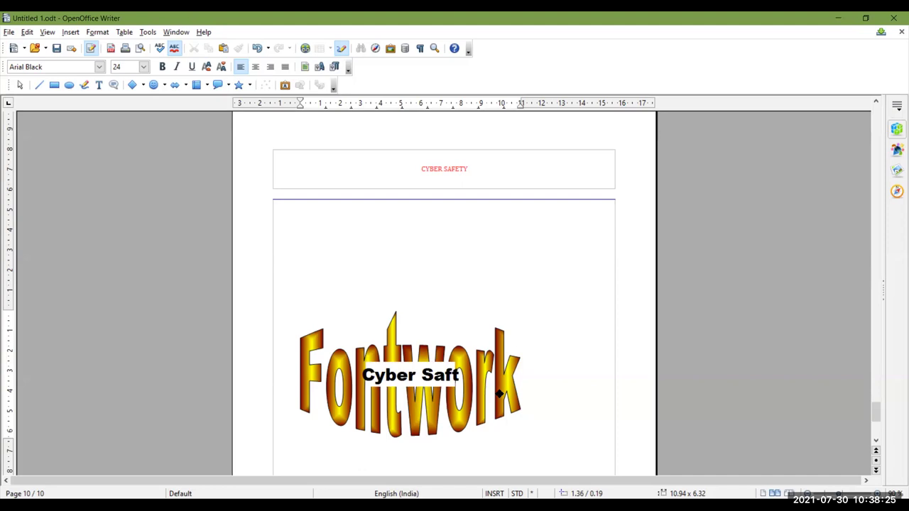
pyautogui.press('BackSpace')
pyautogui.write('ety')
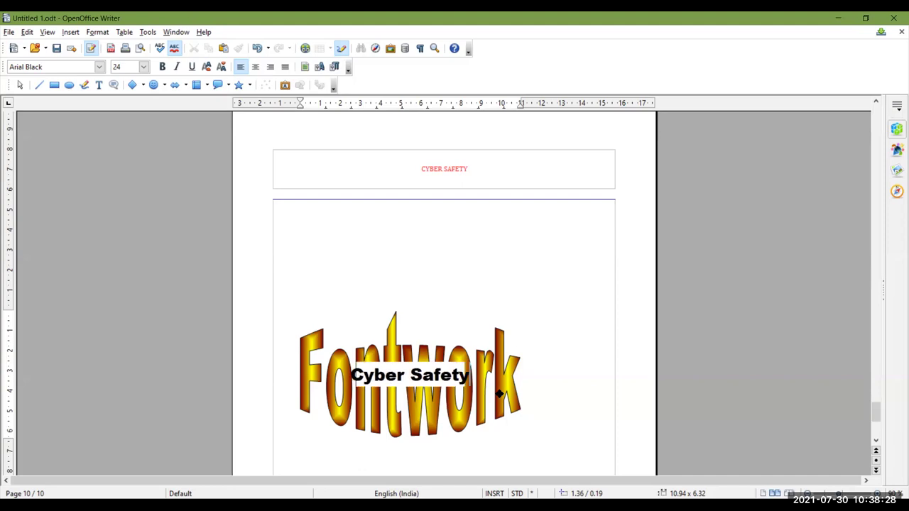
pyautogui.click(554, 361)
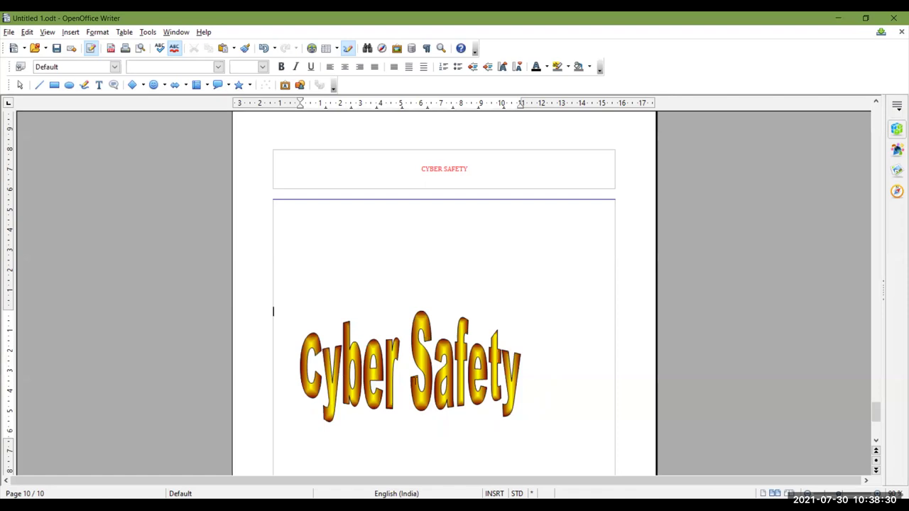
# Widen the Cyber Safety Fontwork and reduce its height, resizing it to about 13.96 x 5.29 cm.
pyautogui.click(424, 395)
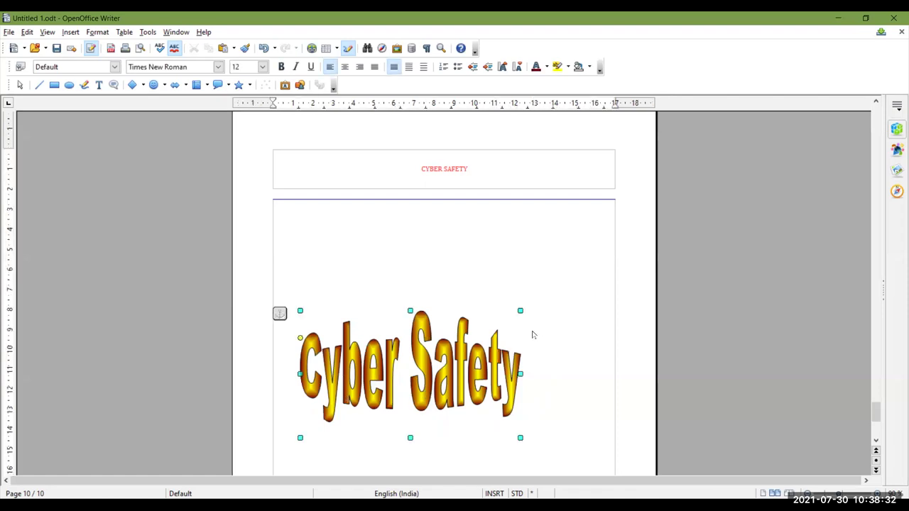
pyautogui.click(522, 316)
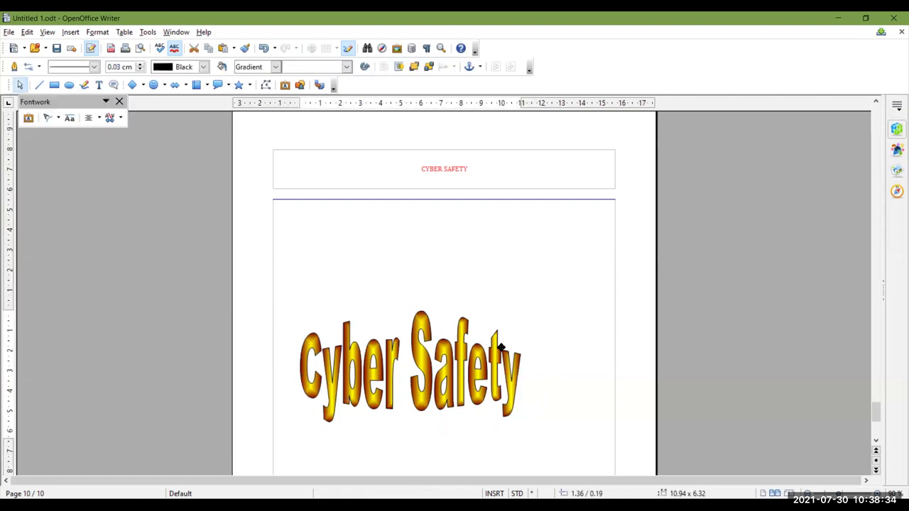
pyautogui.click(486, 374)
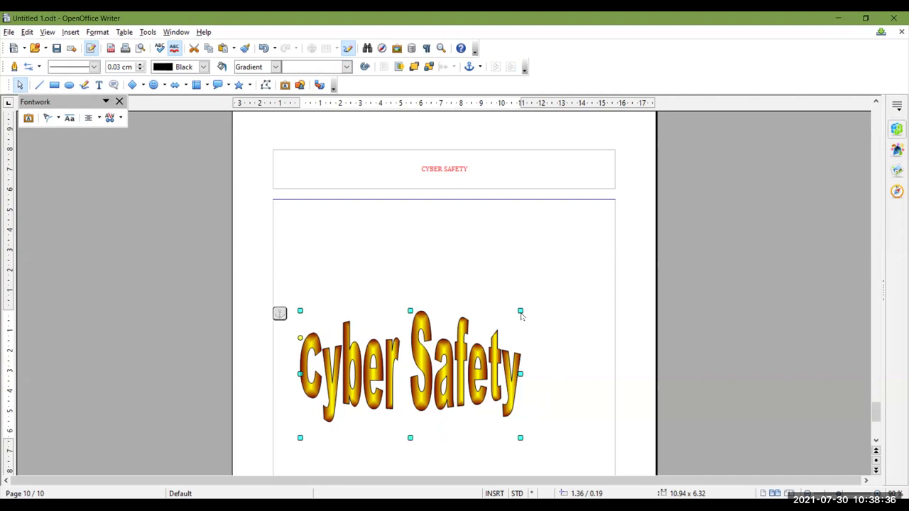
pyautogui.moveTo(520, 311); pyautogui.dragTo(581, 261)
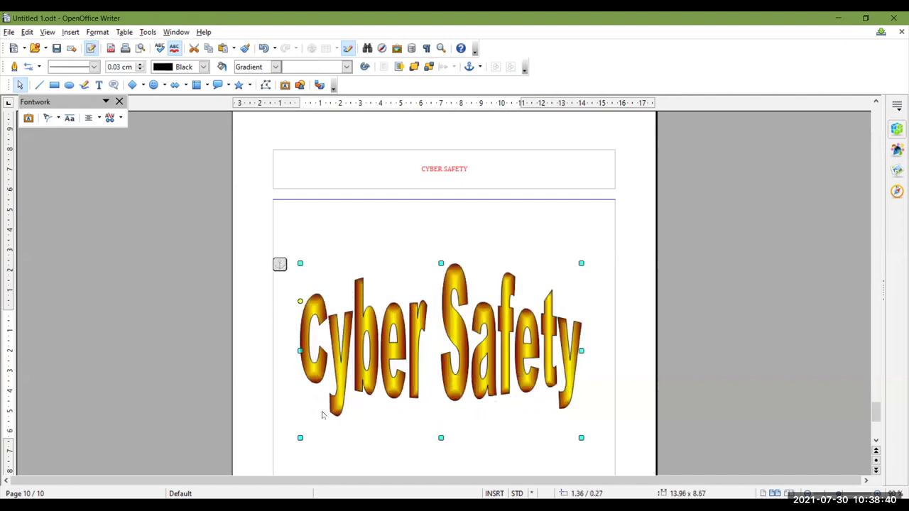
pyautogui.moveTo(443, 438); pyautogui.dragTo(440, 369)
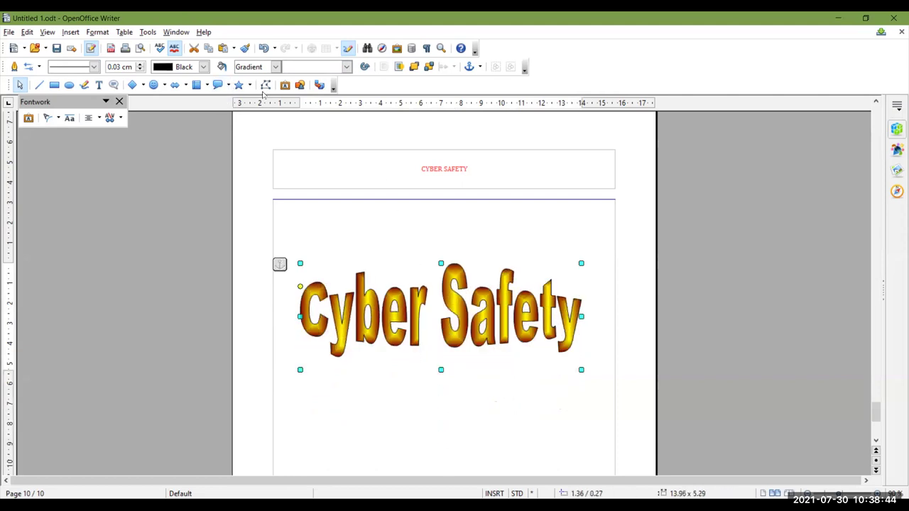
# Change the Cyber Safety Fontwork's gradient fill to Cyan Gradient.
pyautogui.click(276, 67)
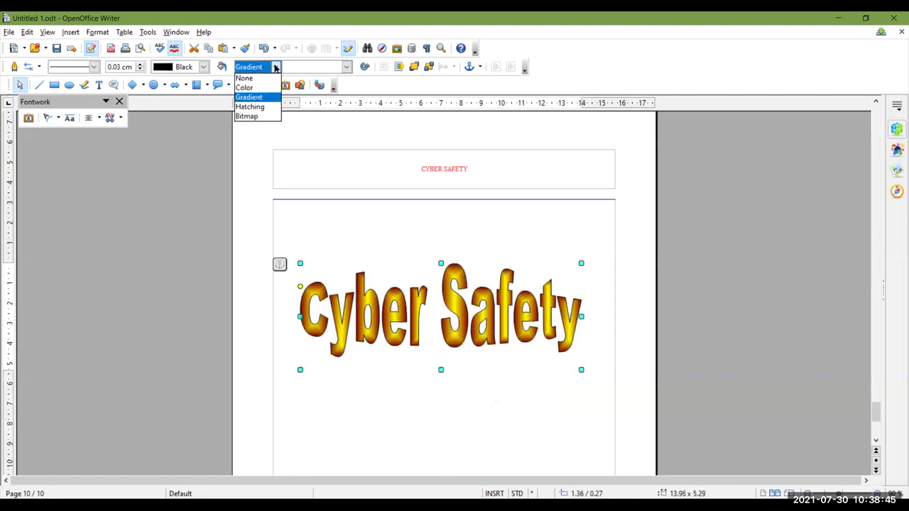
pyautogui.click(347, 66)
pyautogui.click(347, 66)
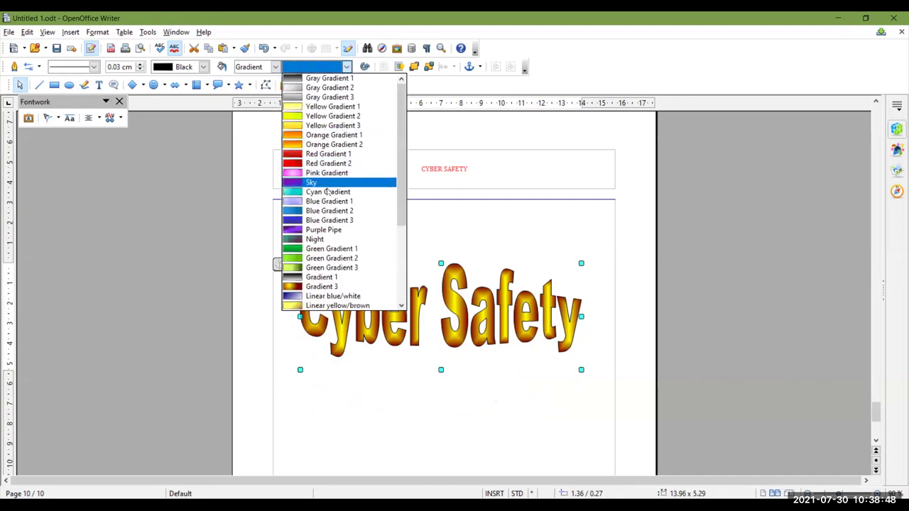
pyautogui.click(327, 192)
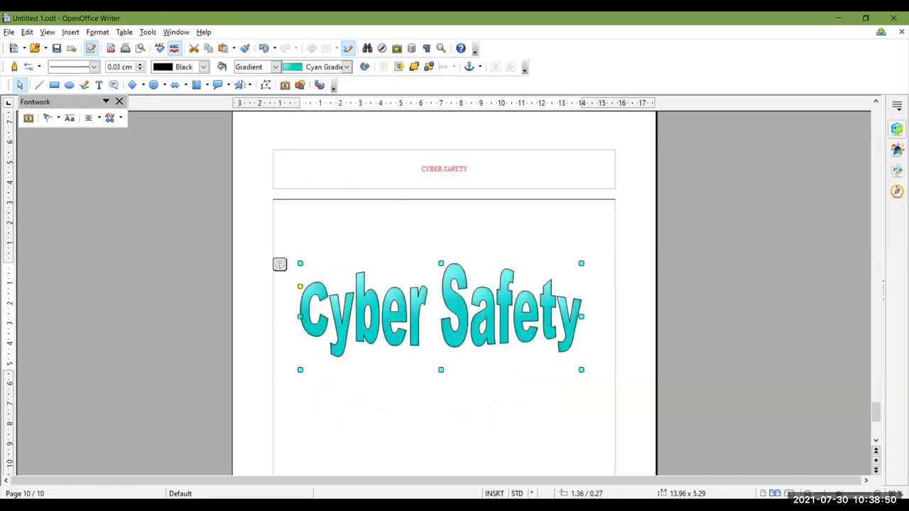
# Thicken the Cyber Safety lettering's black outline to 0.23 cm.
pyautogui.click(203, 66)
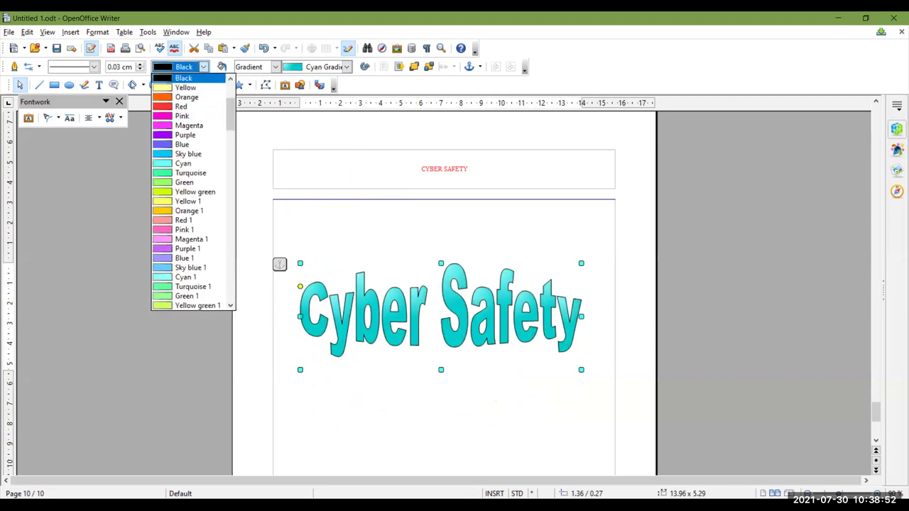
pyautogui.click(142, 66)
pyautogui.click(141, 64)
pyautogui.click(141, 63)
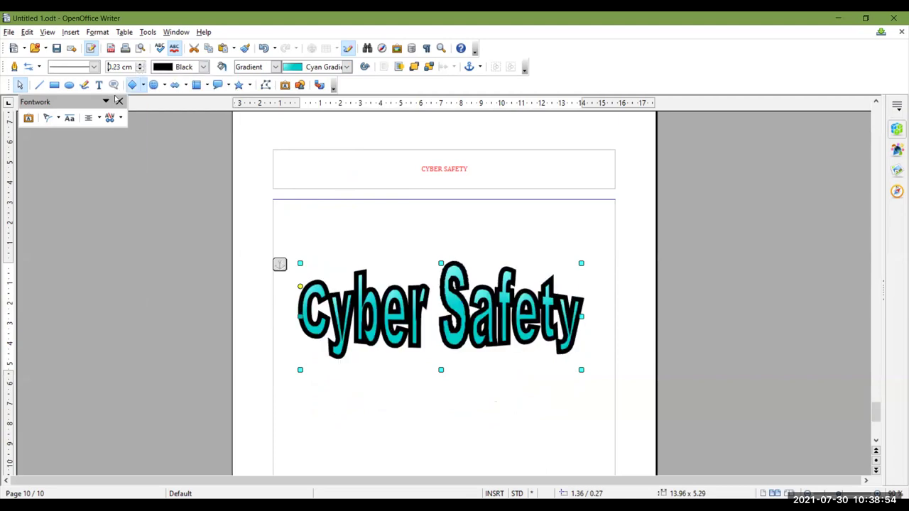
# Thin the Cyber Safety lettering's outline to 0.03 cm and turn on a shadow for the Fontwork.
pyautogui.click(140, 69)
pyautogui.click(141, 70)
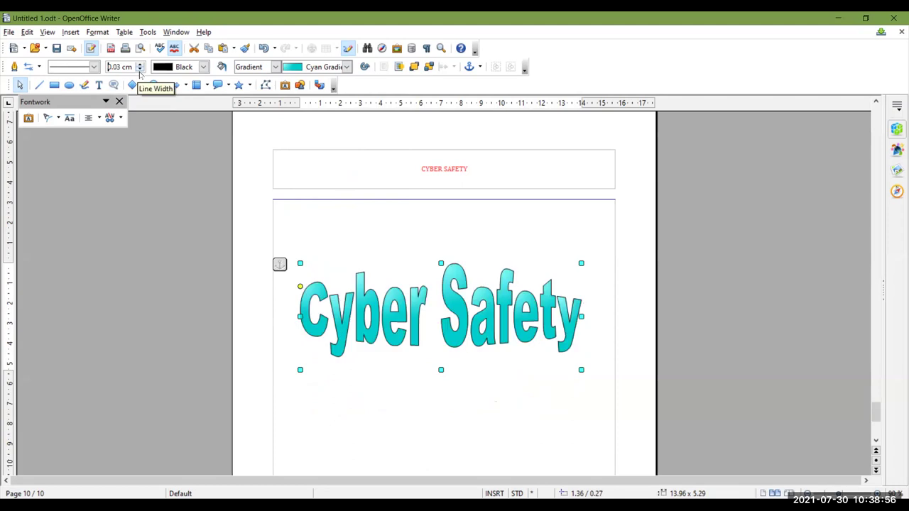
pyautogui.rightClick(386, 299)
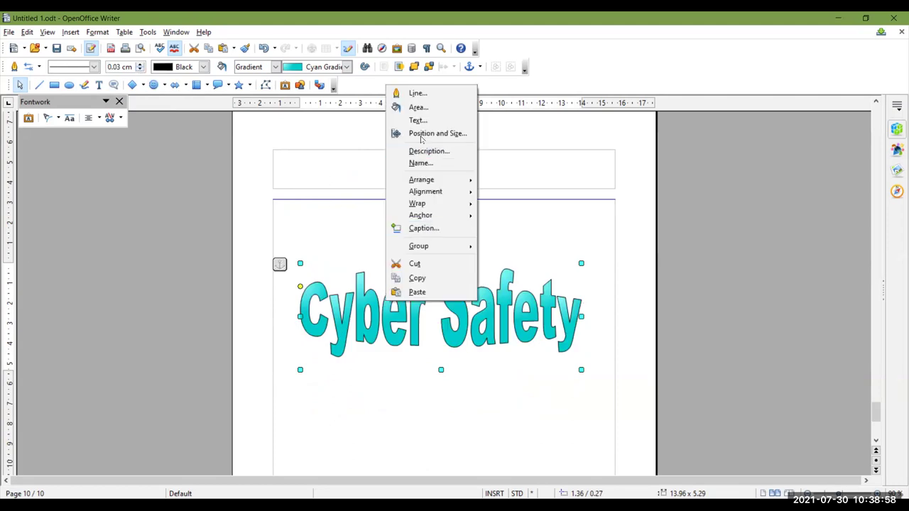
pyautogui.click(419, 108)
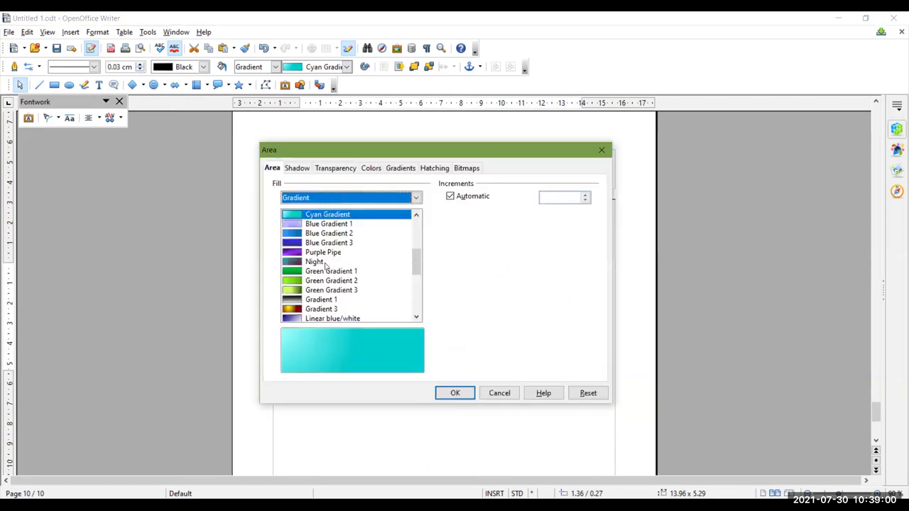
pyautogui.click(303, 168)
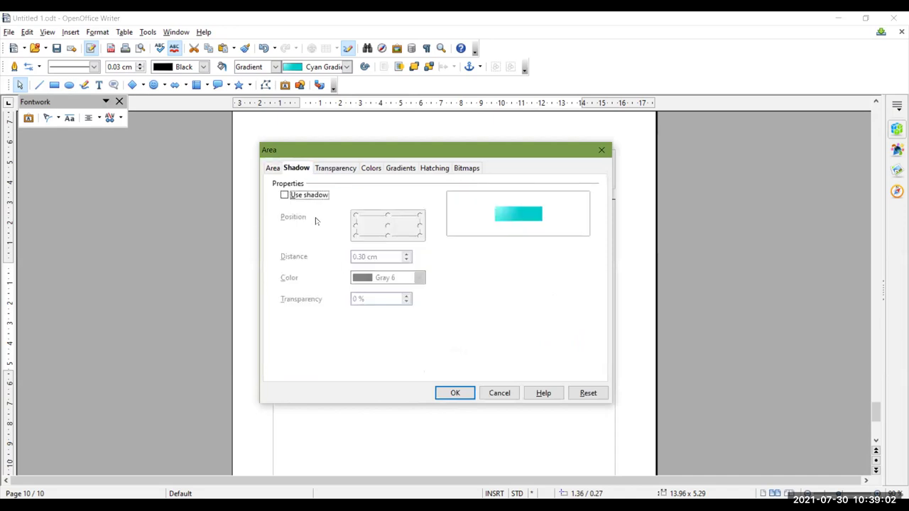
pyautogui.click(306, 196)
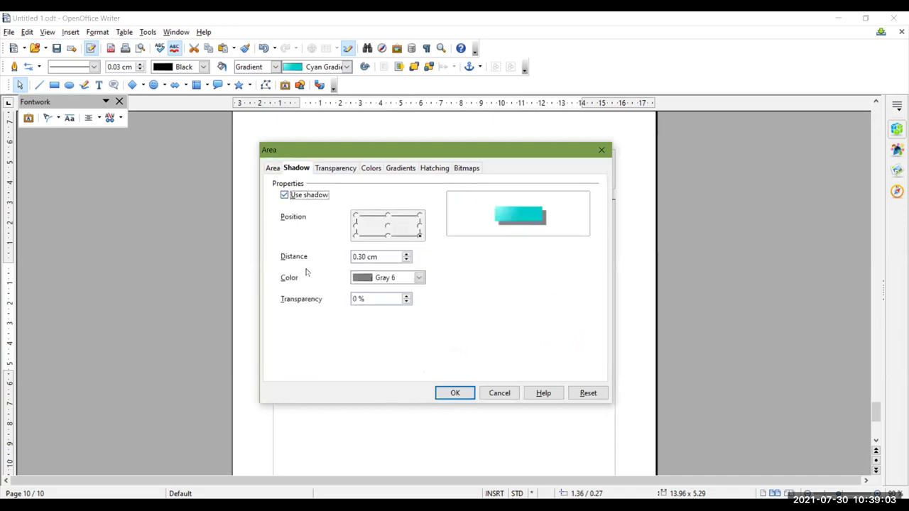
# Give the Fontwork's shadow the Pink 1 color, a distance of 0.40 cm and 15% transparency.
pyautogui.click(419, 278)
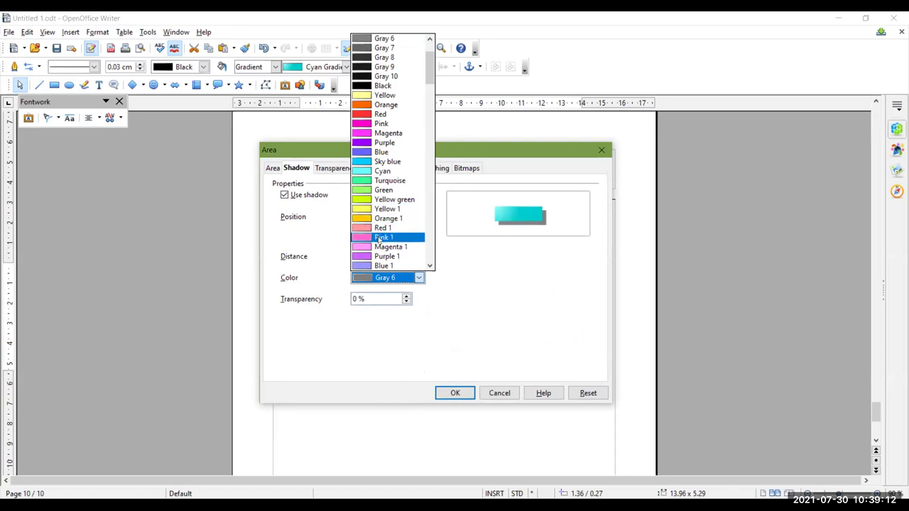
pyautogui.click(380, 239)
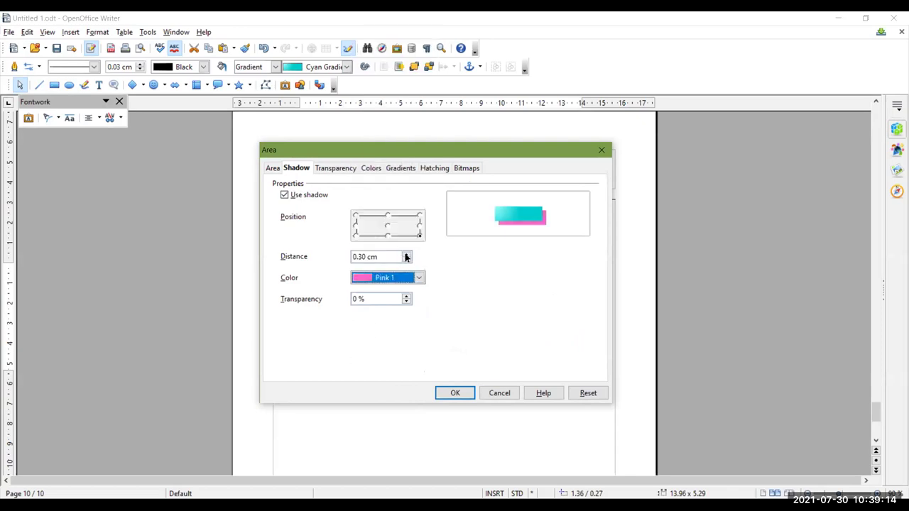
pyautogui.click(407, 255)
pyautogui.click(407, 254)
pyautogui.click(407, 260)
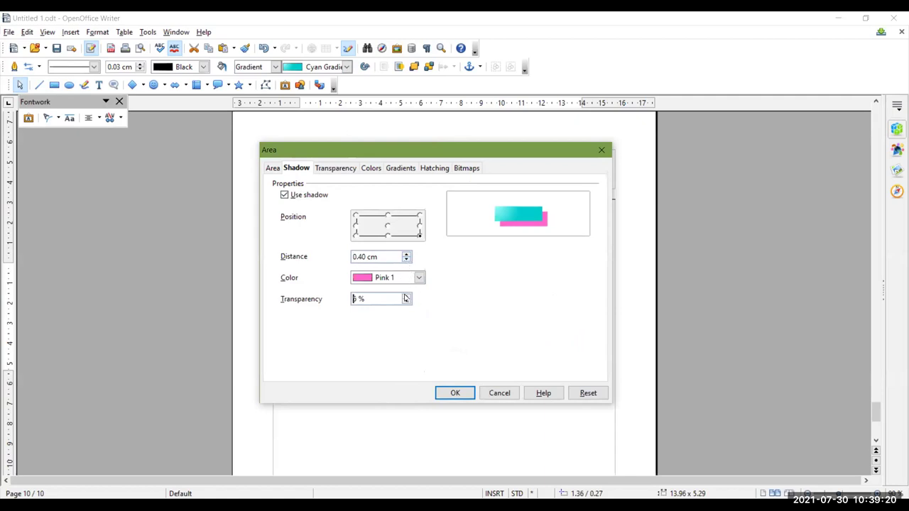
pyautogui.click(455, 394)
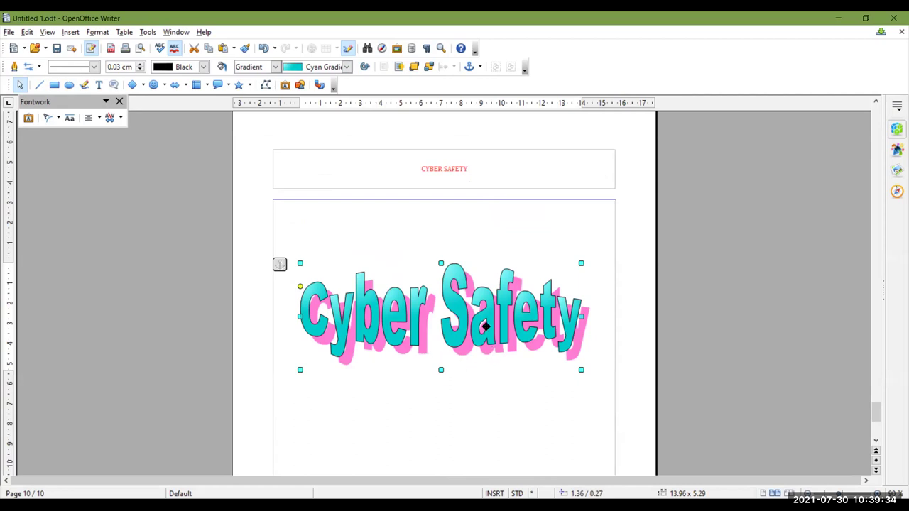
# Review the position, distance, color and transparency settings of the Cyber Safety Fontwork's shadow.
pyautogui.rightClick(485, 325)
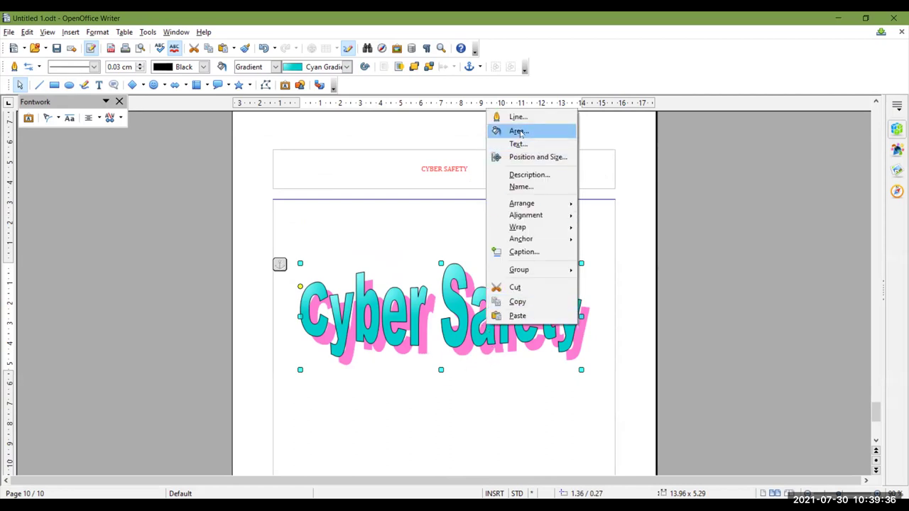
pyautogui.click(519, 132)
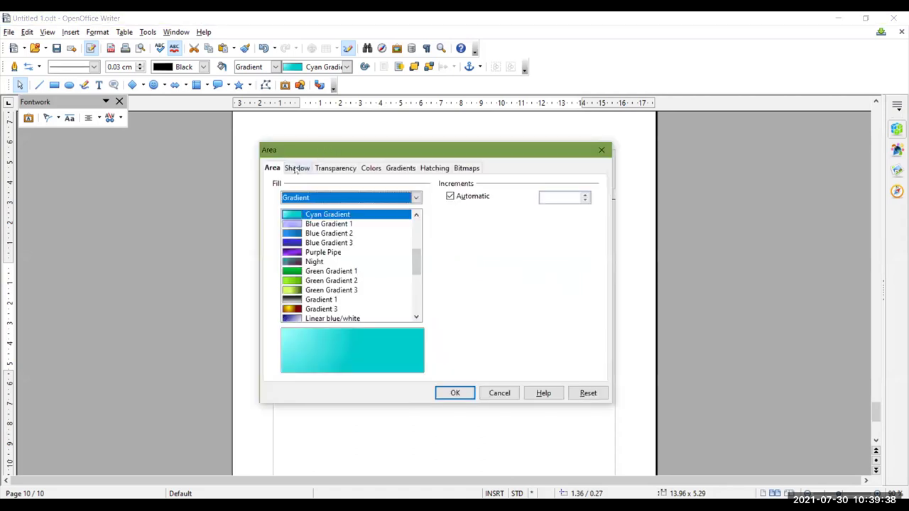
pyautogui.click(296, 169)
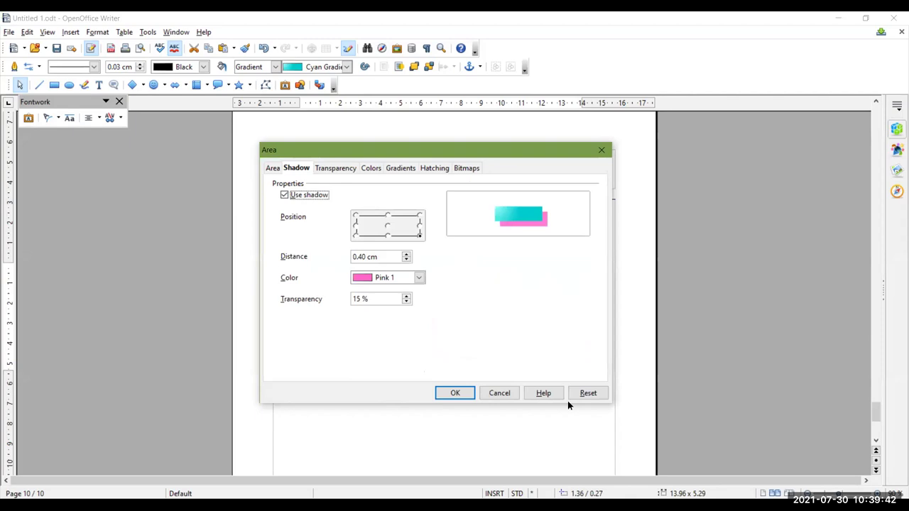
pyautogui.click(456, 393)
pyautogui.click(446, 393)
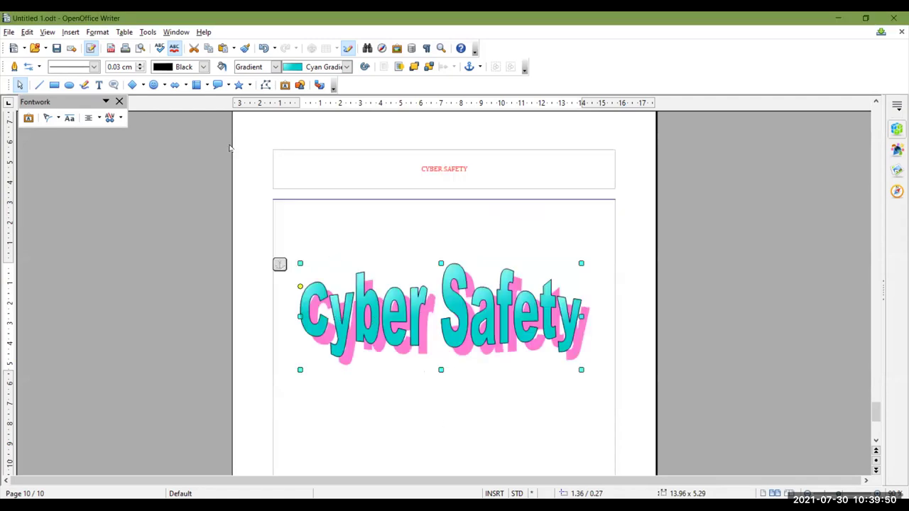
# Try a rightward-tapering Fontwork shape on the Cyber Safety title and reapply the bulging shape.
pyautogui.click(56, 122)
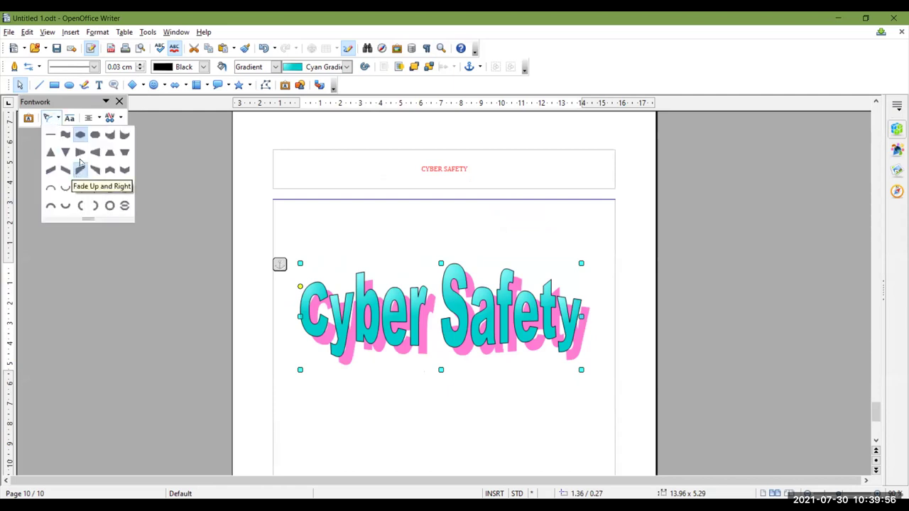
pyautogui.click(80, 153)
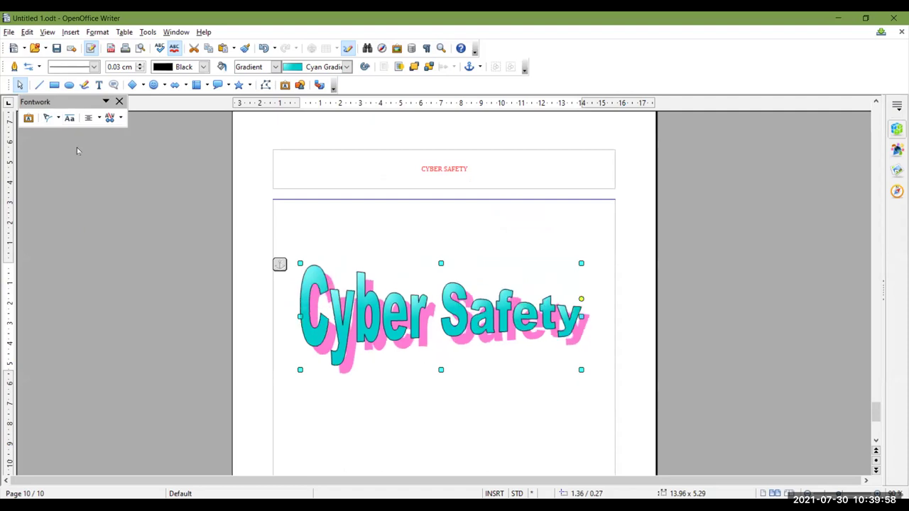
pyautogui.click(48, 117)
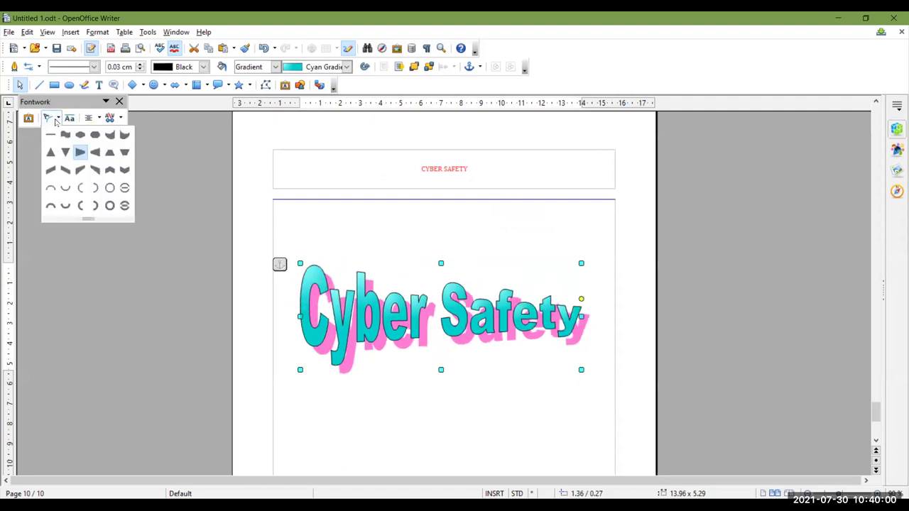
pyautogui.click(564, 165)
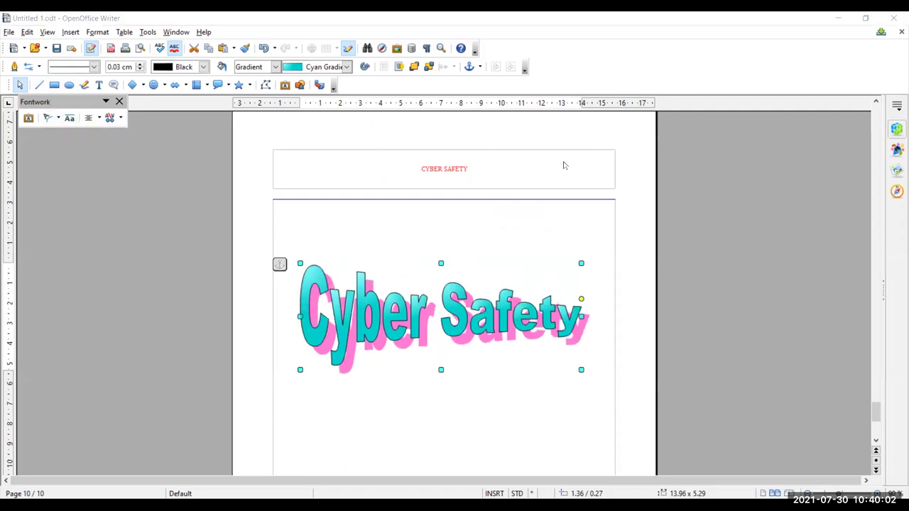
pyautogui.click(48, 117)
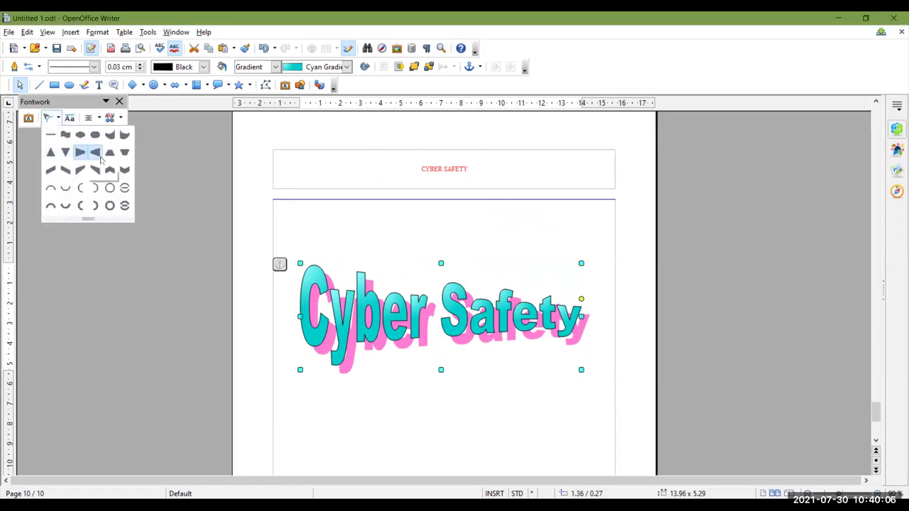
pyautogui.click(80, 140)
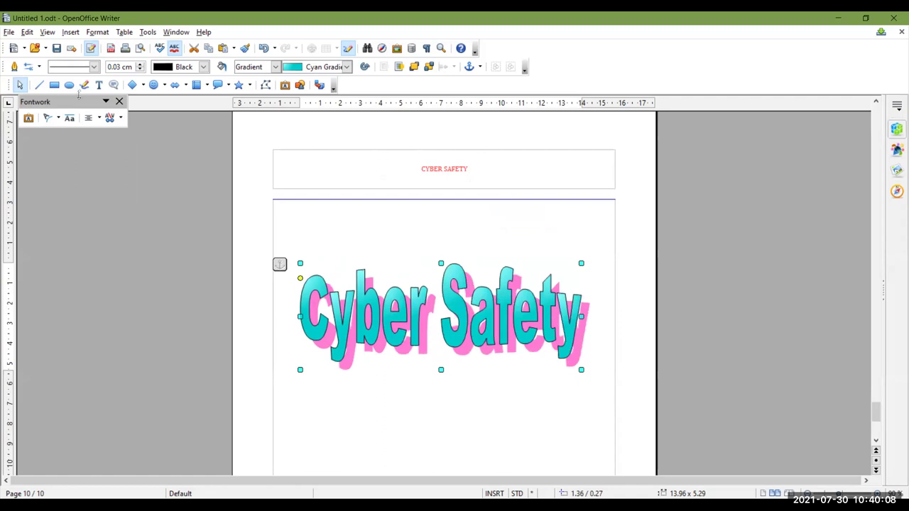
# Try same letter heights on the Cyber Safety Fontwork and switch the option back off.
pyautogui.click(69, 119)
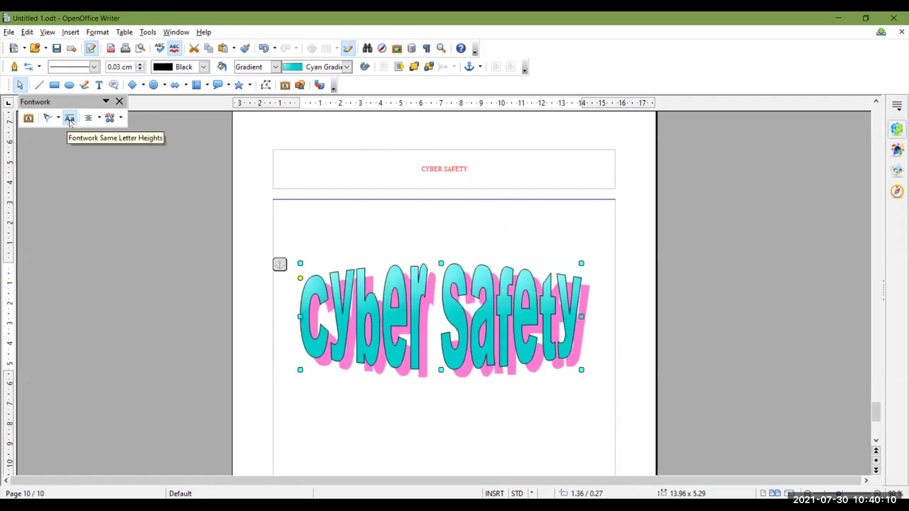
pyautogui.click(69, 119)
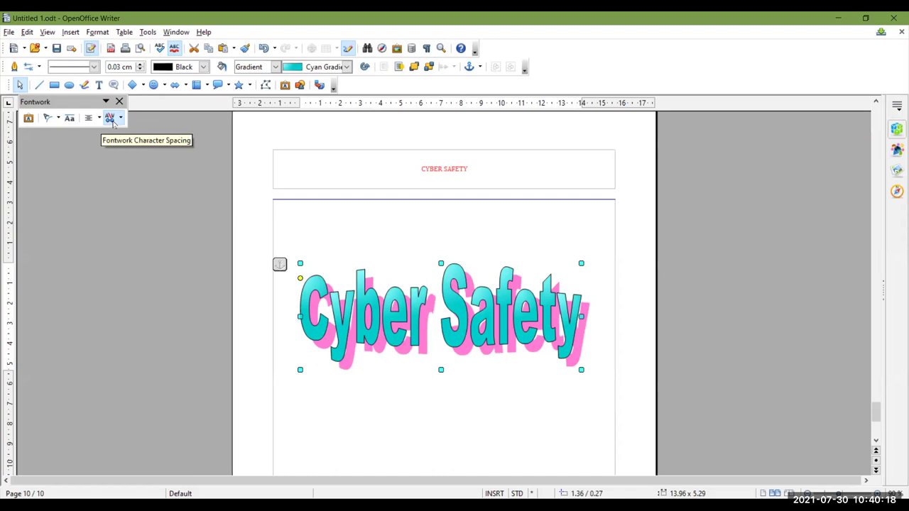
# Try Loose, Very Loose and Tight character spacing in turn on the Cyber Safety Fontwork.
pyautogui.click(112, 119)
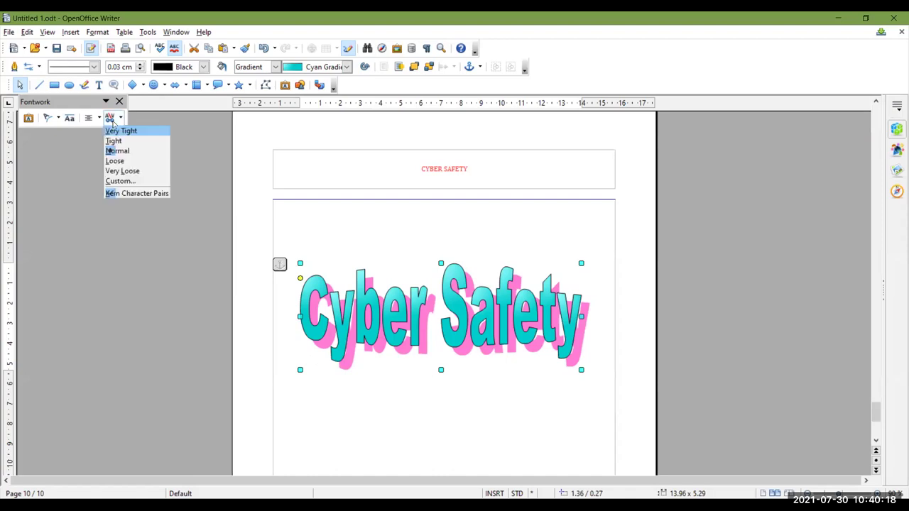
pyautogui.click(127, 162)
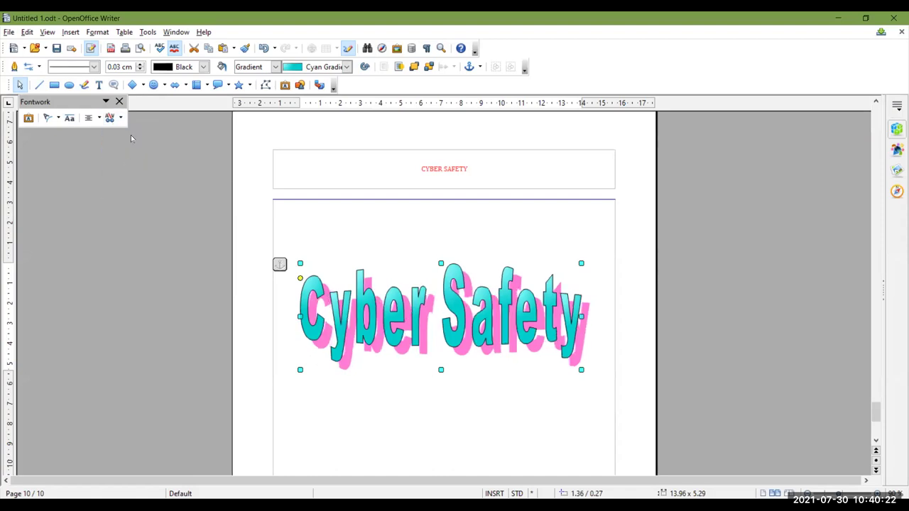
pyautogui.click(112, 118)
pyautogui.click(134, 175)
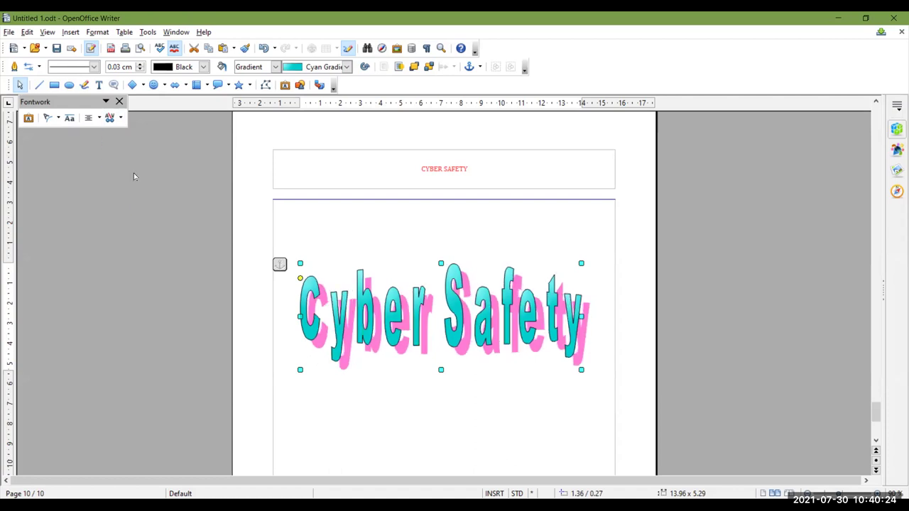
pyautogui.click(111, 118)
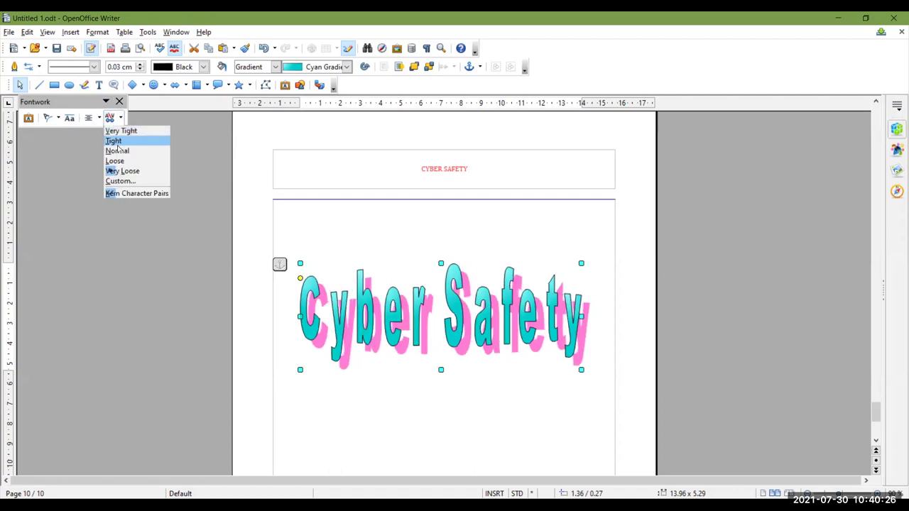
pyautogui.click(113, 141)
# Hide the Fontwork toolbar and display it again with the Cyber Safety Fontwork selected.
pyautogui.click(119, 102)
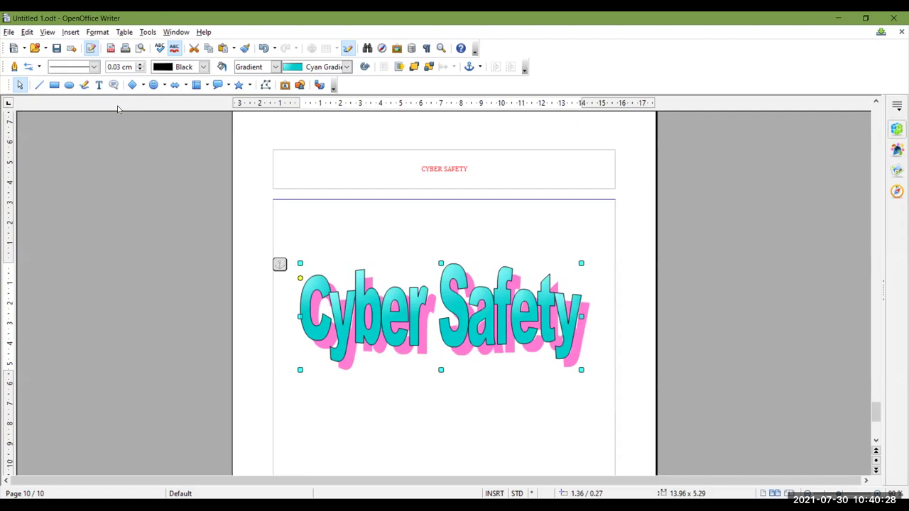
pyautogui.click(434, 319)
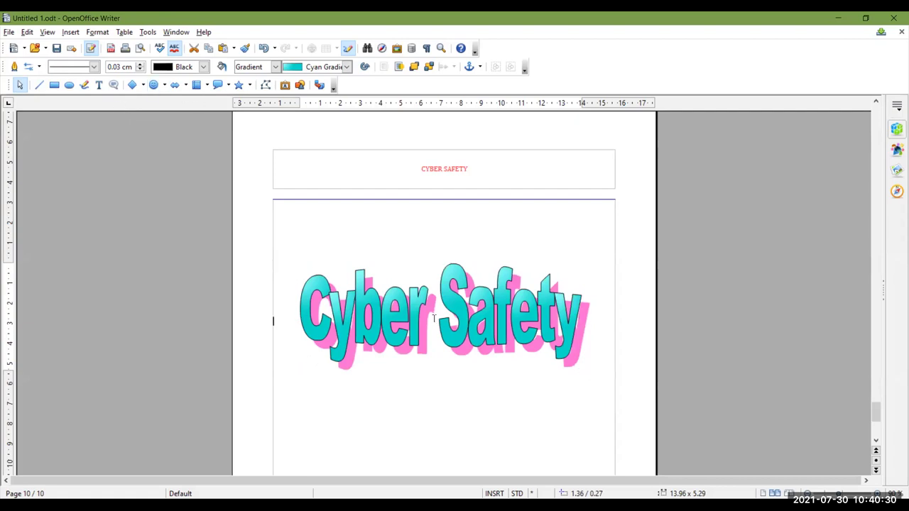
pyautogui.click(419, 315)
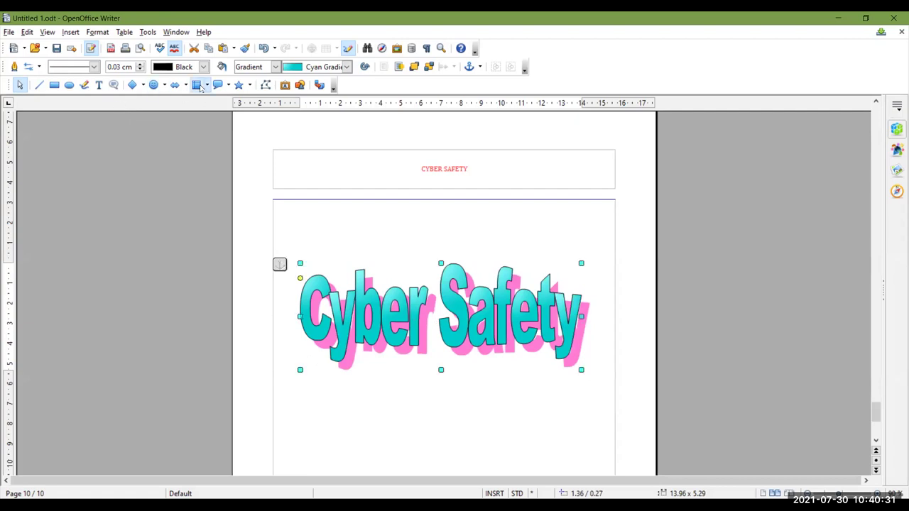
pyautogui.click(48, 33)
pyautogui.moveTo(78, 80)
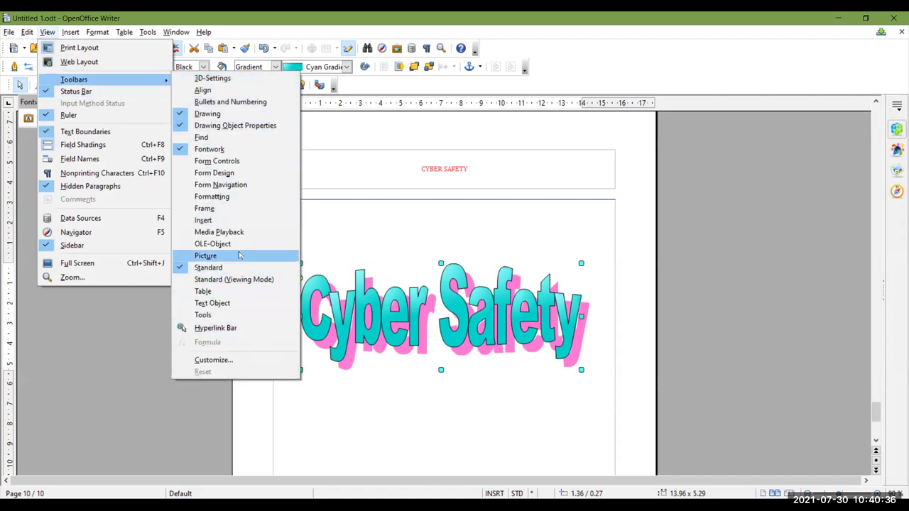
pyautogui.click(219, 150)
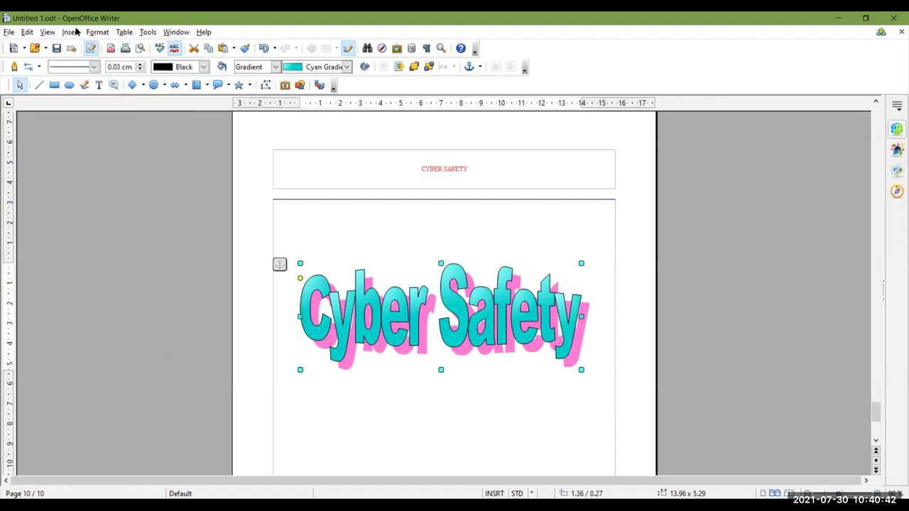
pyautogui.click(47, 32)
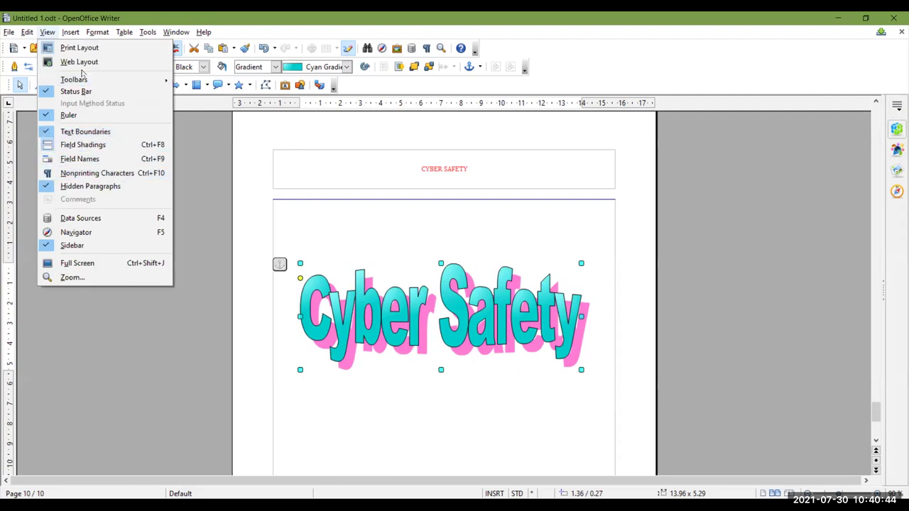
pyautogui.moveTo(126, 79)
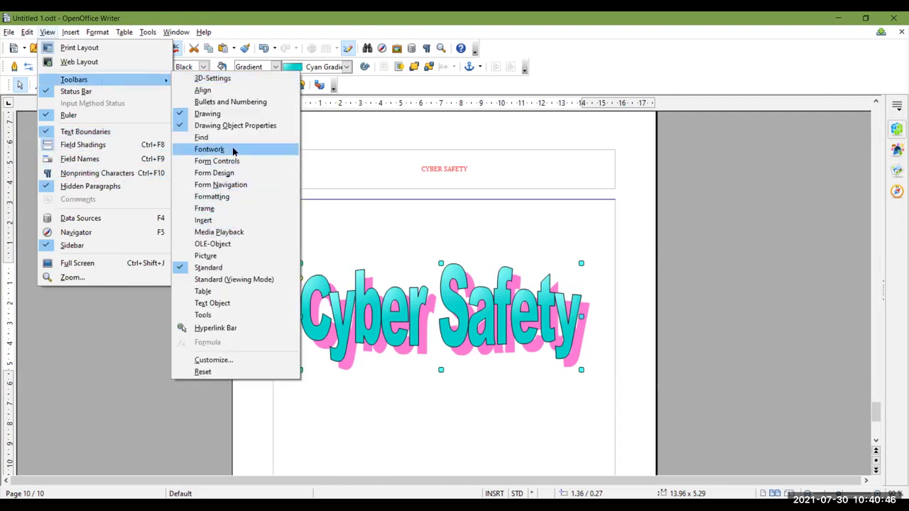
pyautogui.click(233, 151)
# Try Normal character spacing on the Cyber Safety Fontwork and settle on Loose.
pyautogui.click(115, 118)
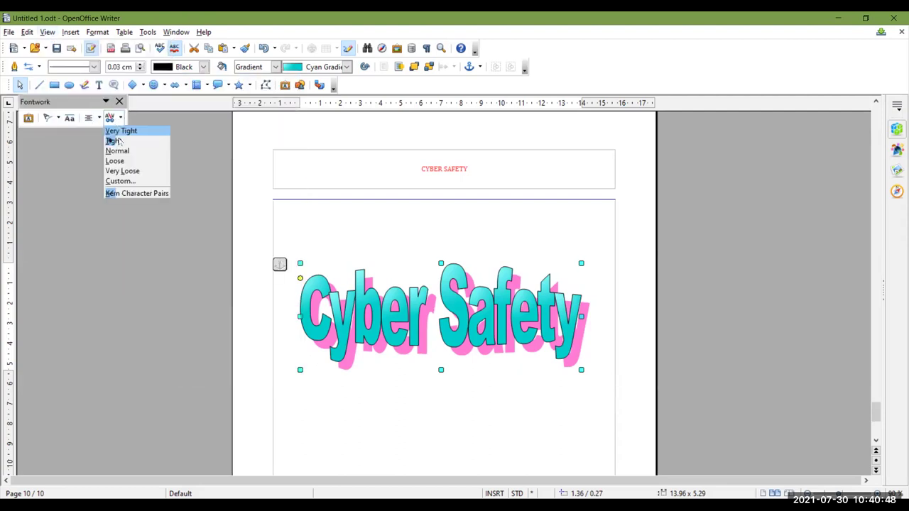
pyautogui.click(118, 151)
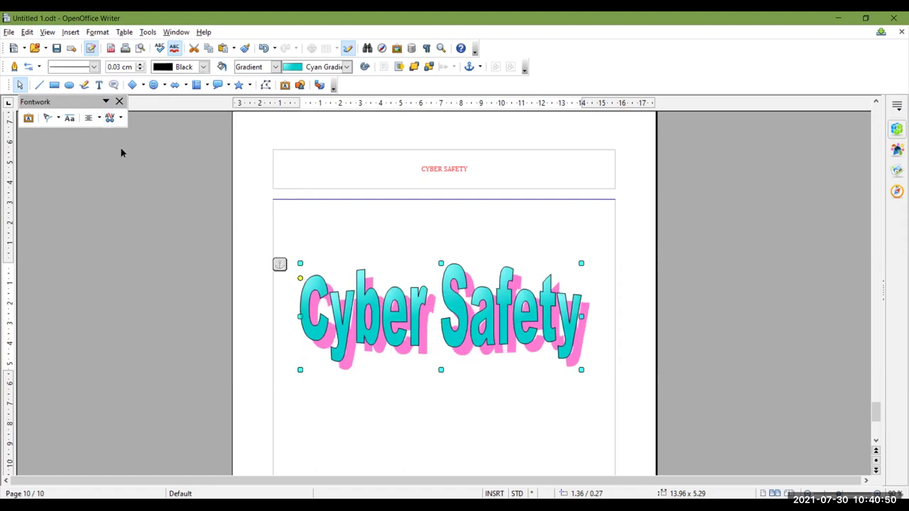
pyautogui.click(120, 117)
pyautogui.click(125, 160)
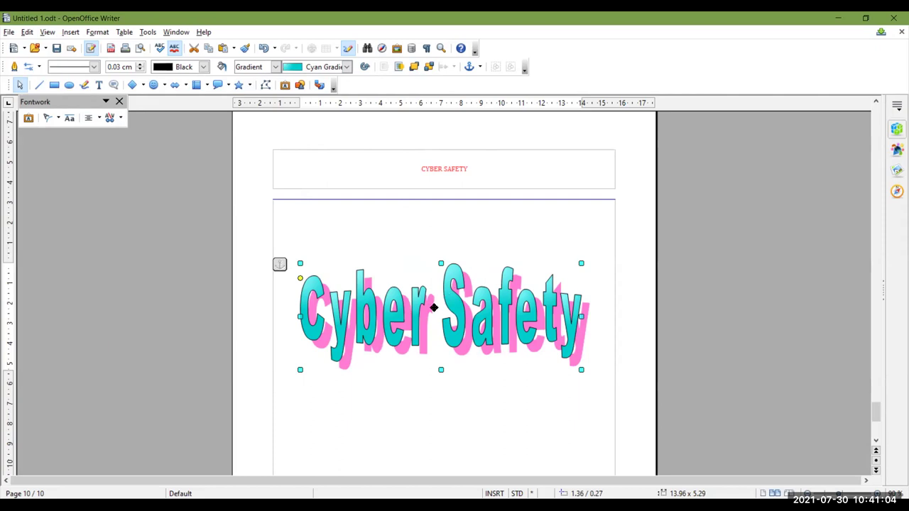
# Rotate the Cyber Safety Fontwork by 10 degrees and move it slightly down and to the right on the page.
pyautogui.rightClick(460, 305)
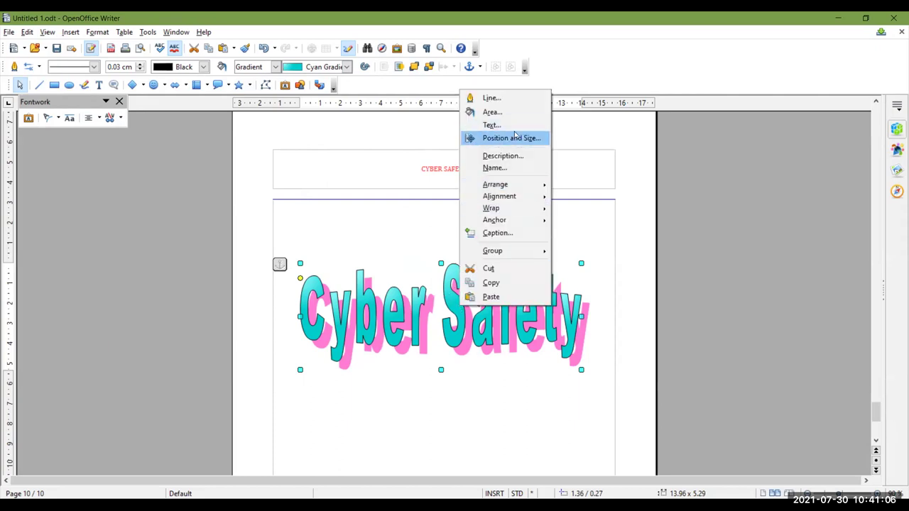
pyautogui.click(516, 137)
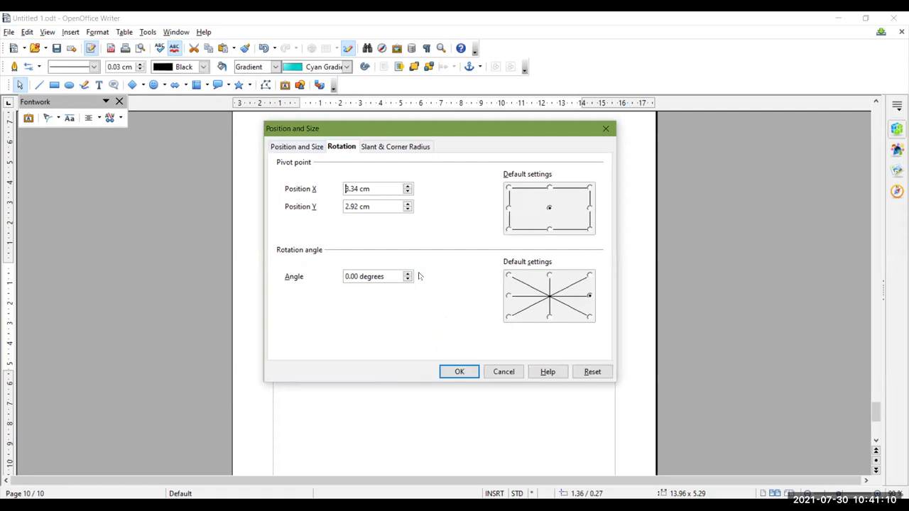
pyautogui.click(408, 275)
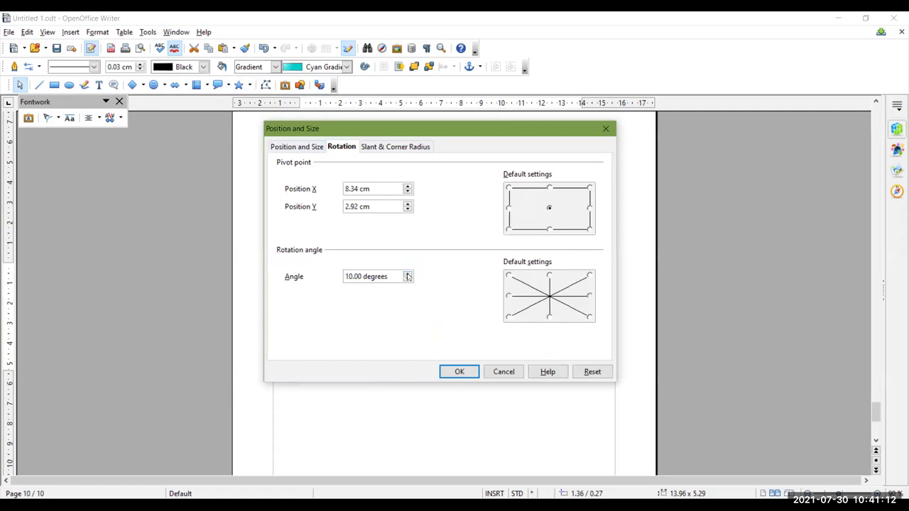
pyautogui.click(454, 372)
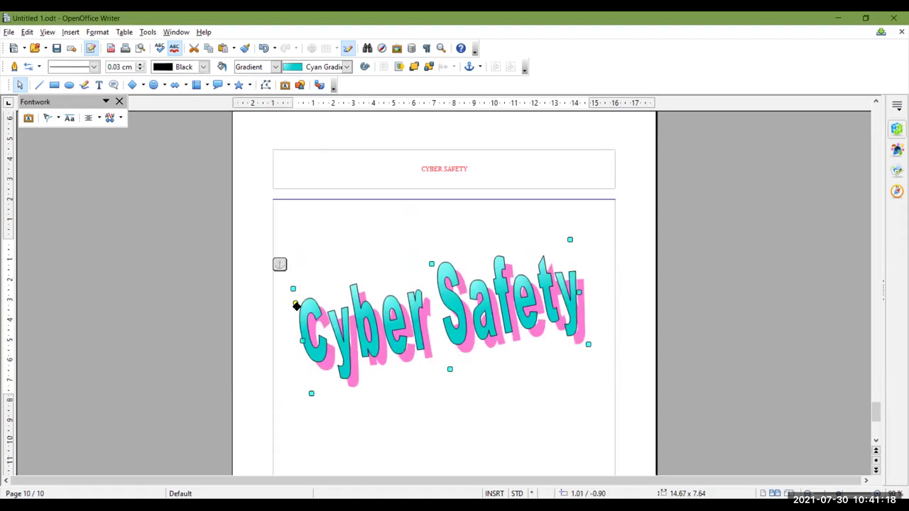
pyautogui.moveTo(420, 368); pyautogui.dragTo(439, 381)
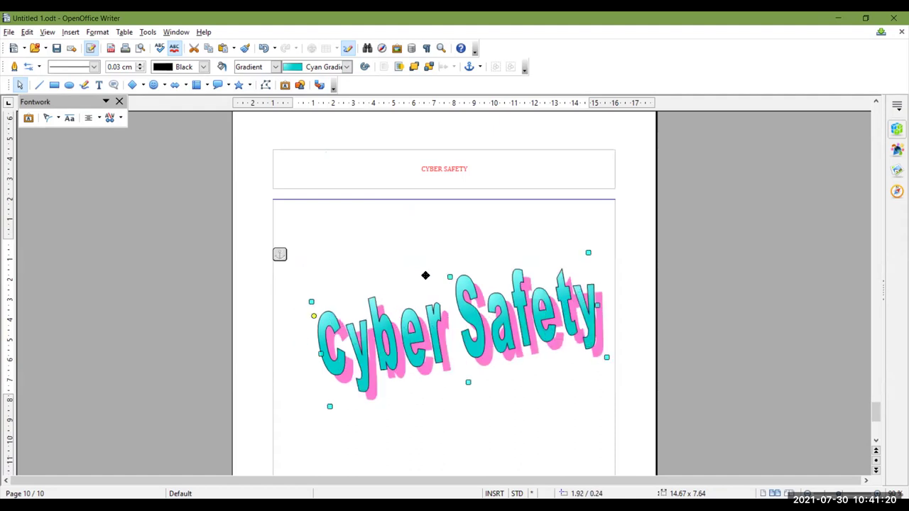
# Slant the rotated Cyber Safety Fontwork and review its size, anchor and position settings.
pyautogui.rightClick(393, 321)
pyautogui.click(409, 337)
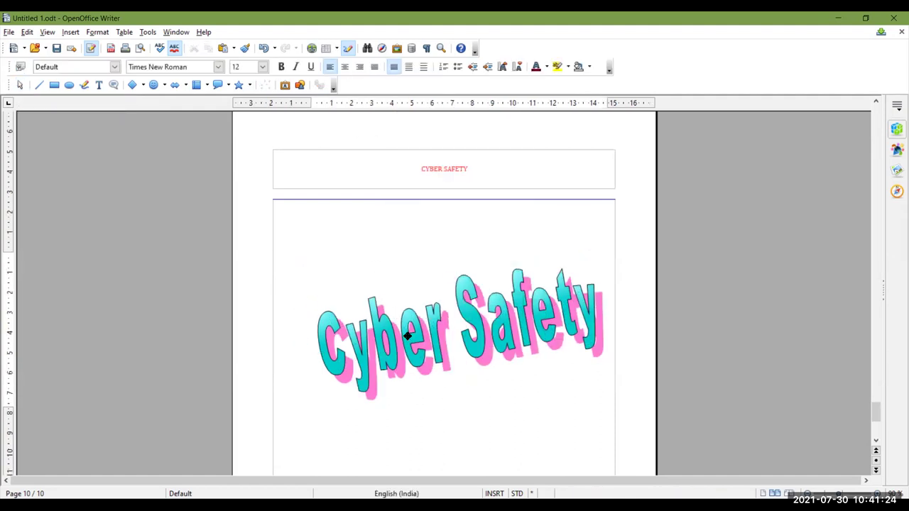
pyautogui.rightClick(407, 340)
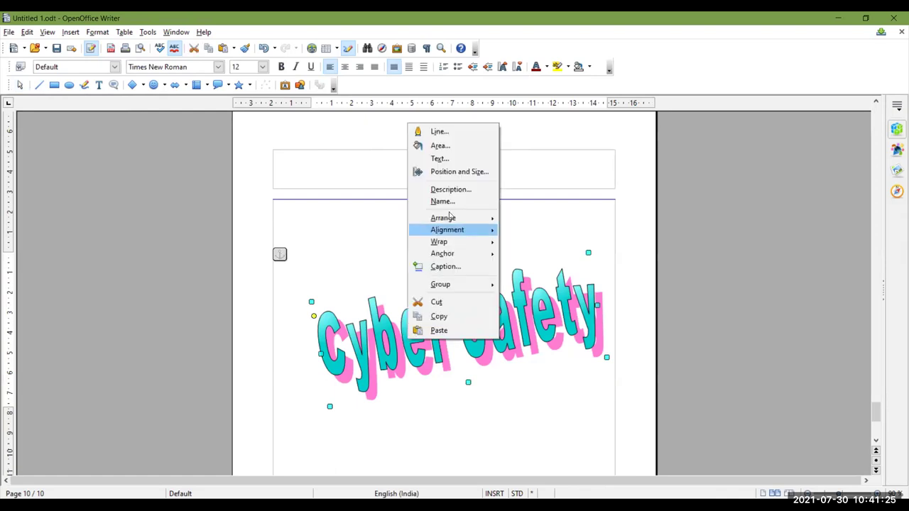
pyautogui.click(467, 173)
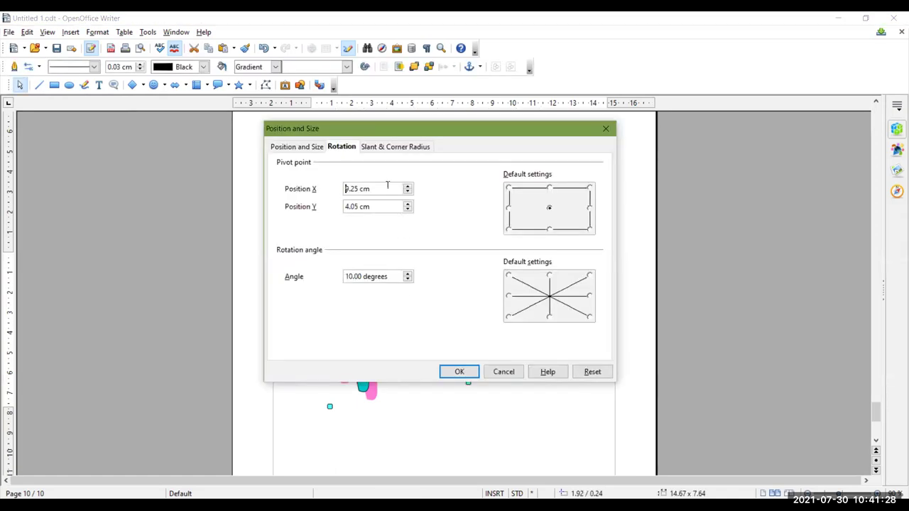
pyautogui.click(379, 147)
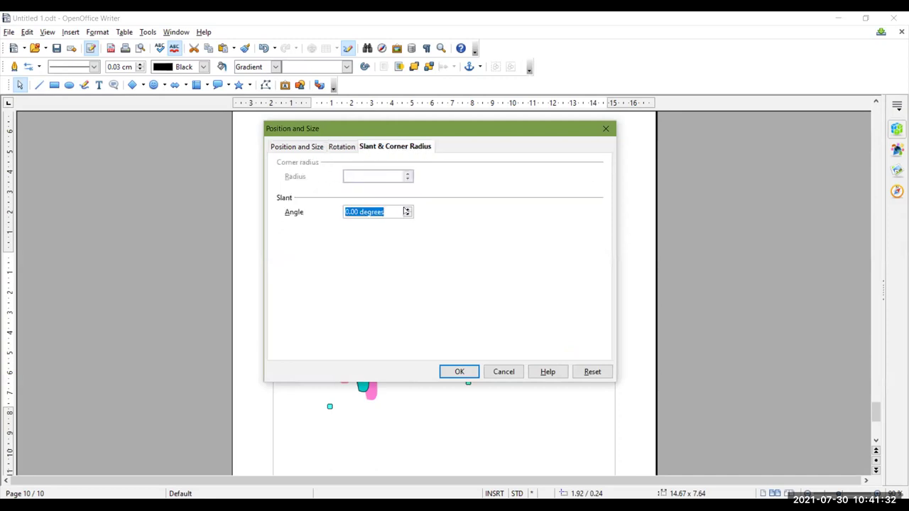
pyautogui.click(298, 147)
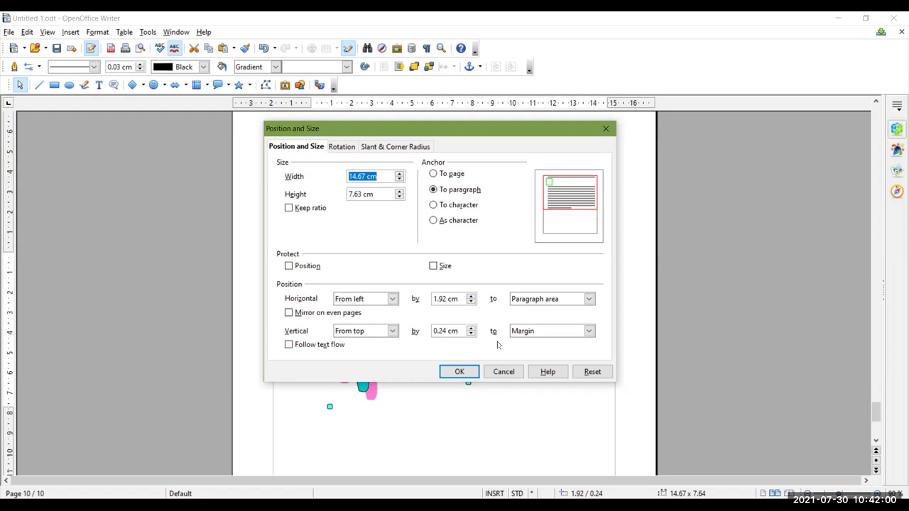
pyautogui.click(463, 372)
# Reposition the slanted Cyber Safety Fontwork lower on page 10.
pyautogui.moveTo(429, 359); pyautogui.dragTo(427, 380)
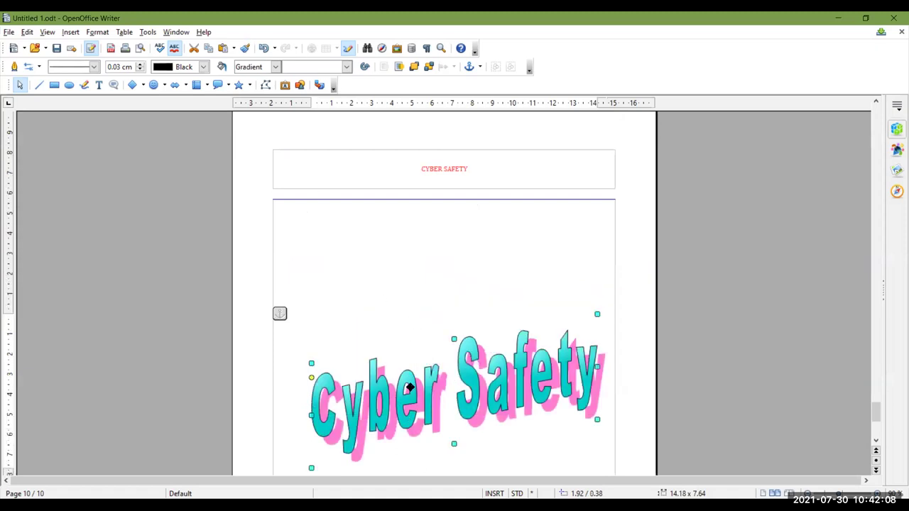
pyautogui.moveTo(416, 402); pyautogui.dragTo(417, 353)
pyautogui.scroll(5, 532, 380)
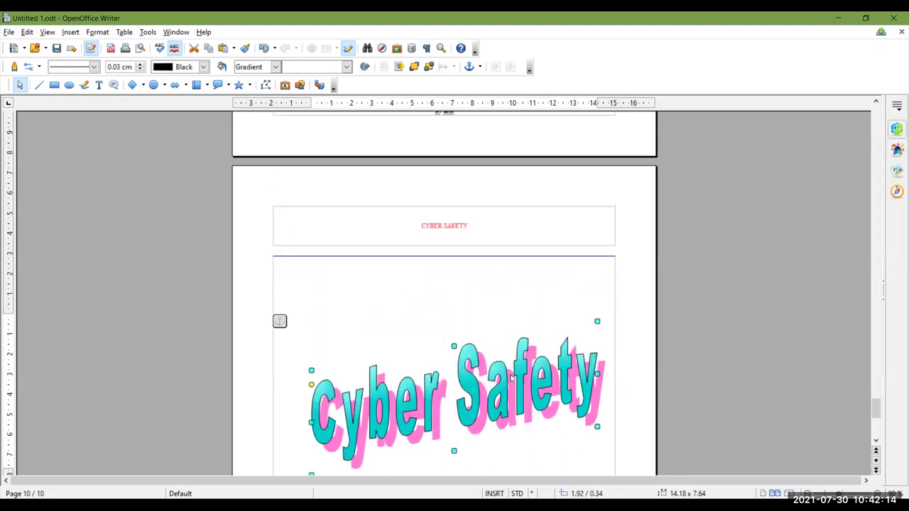
pyautogui.scroll(-5, 506, 376)
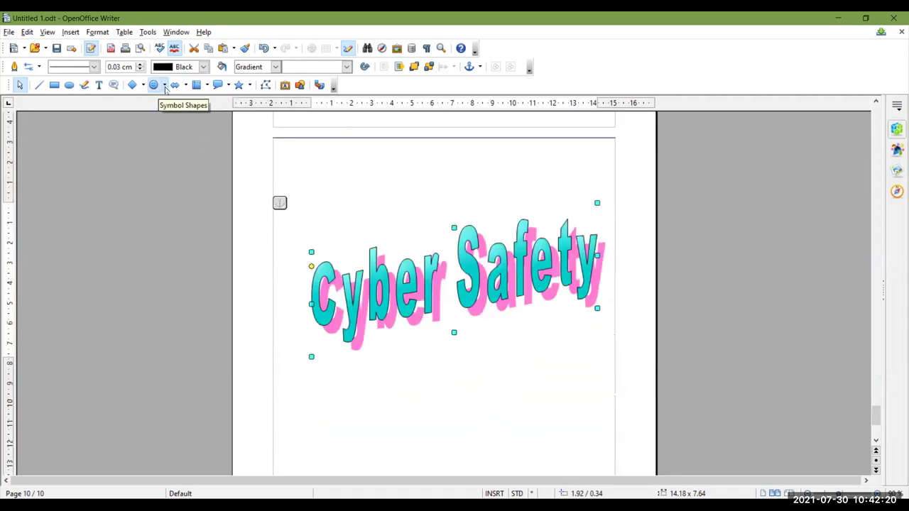
# Draw a round callout about 4.00 x 3.56 cm below the last bullet on page 9 and enter "This is here" in it.
pyautogui.click(163, 86)
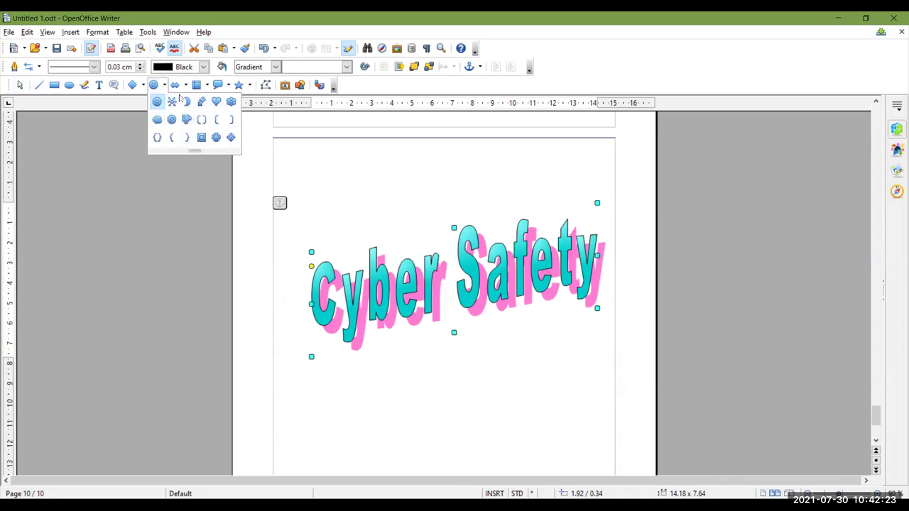
pyautogui.click(196, 91)
pyautogui.click(227, 86)
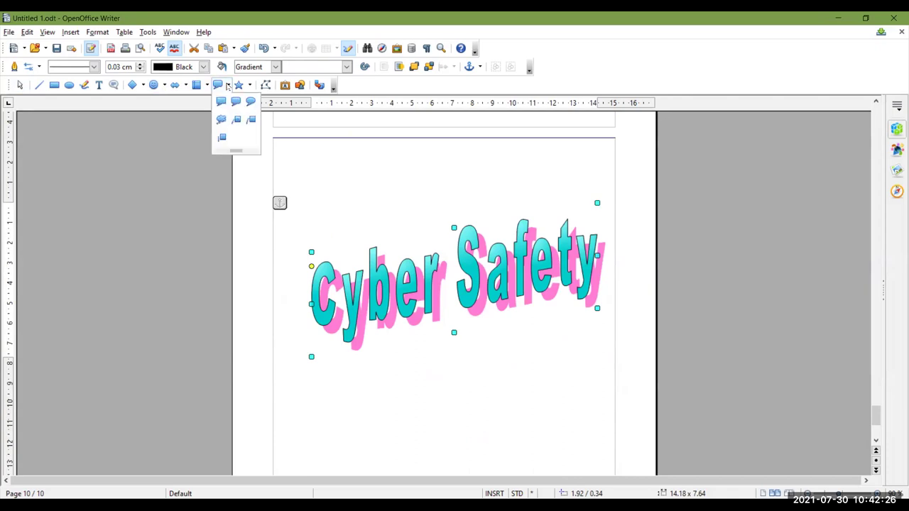
pyautogui.click(235, 99)
pyautogui.scroll(10, 387, 275)
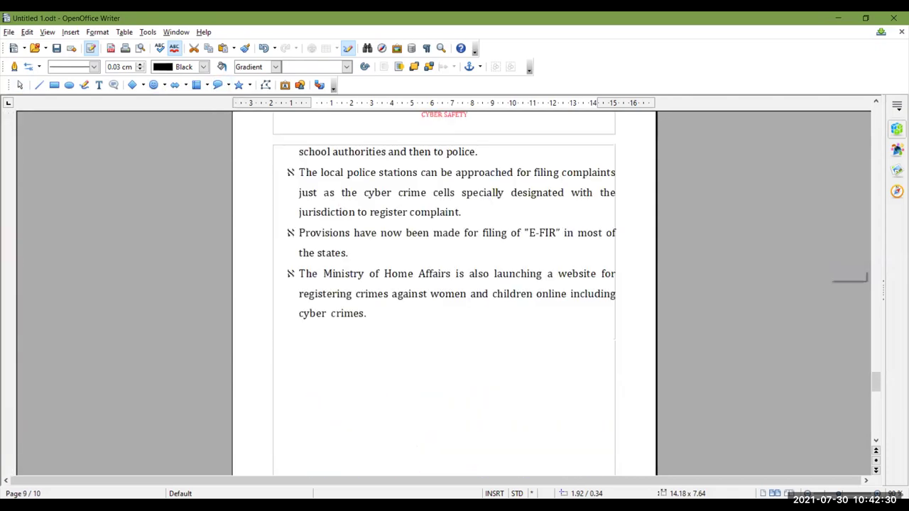
pyautogui.moveTo(437, 329); pyautogui.dragTo(517, 400)
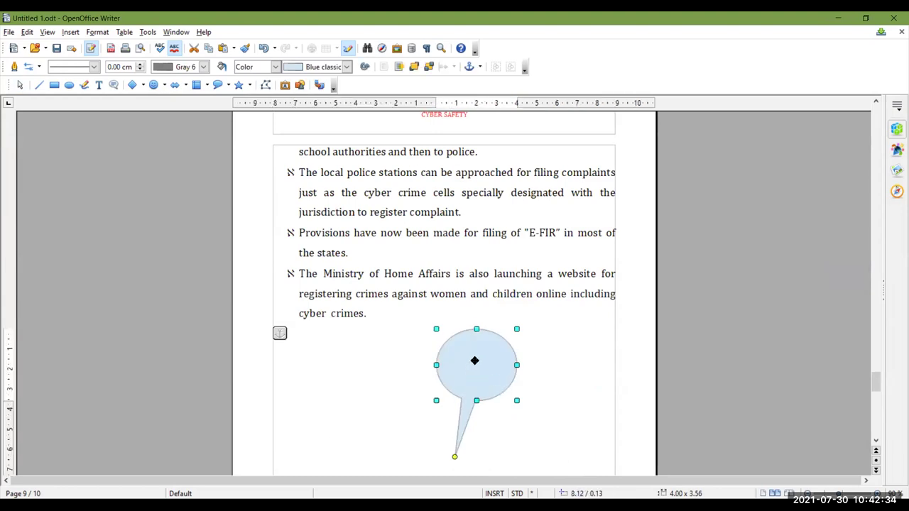
pyautogui.write('This ')
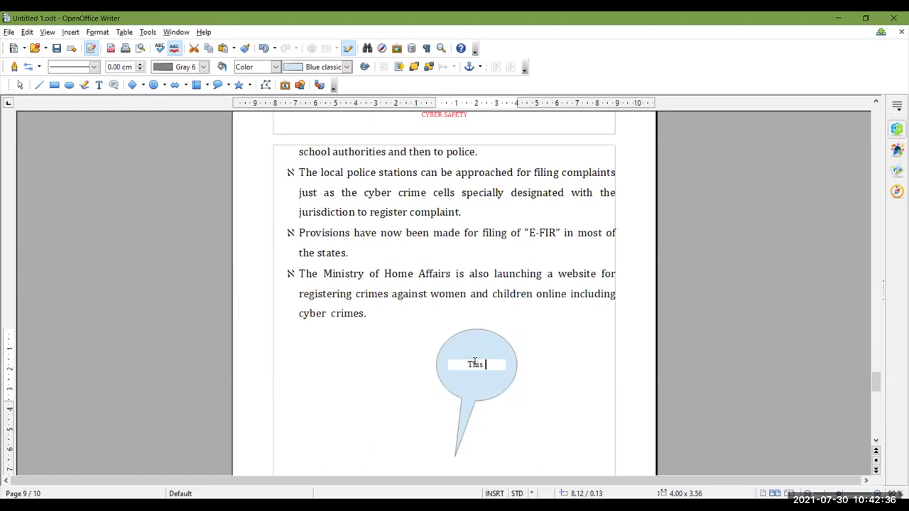
pyautogui.write('is here')
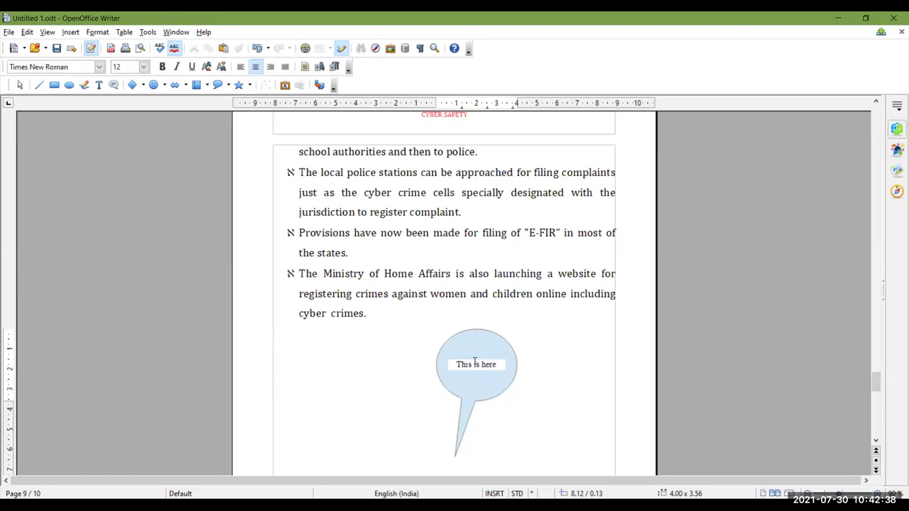
# Format the callout text "This is here" as bold, 16 pt, Showcard Gothic.
pyautogui.hotkey('ctrl', 'a')
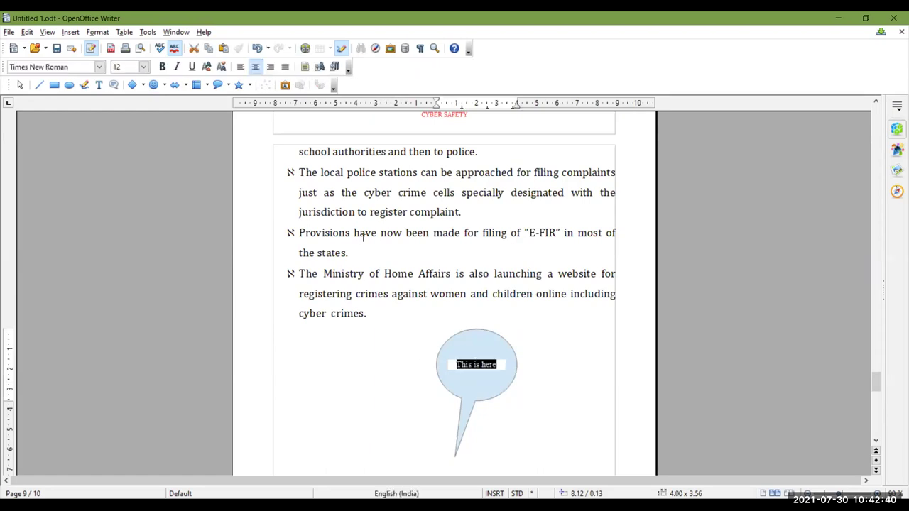
pyautogui.click(162, 67)
pyautogui.click(143, 67)
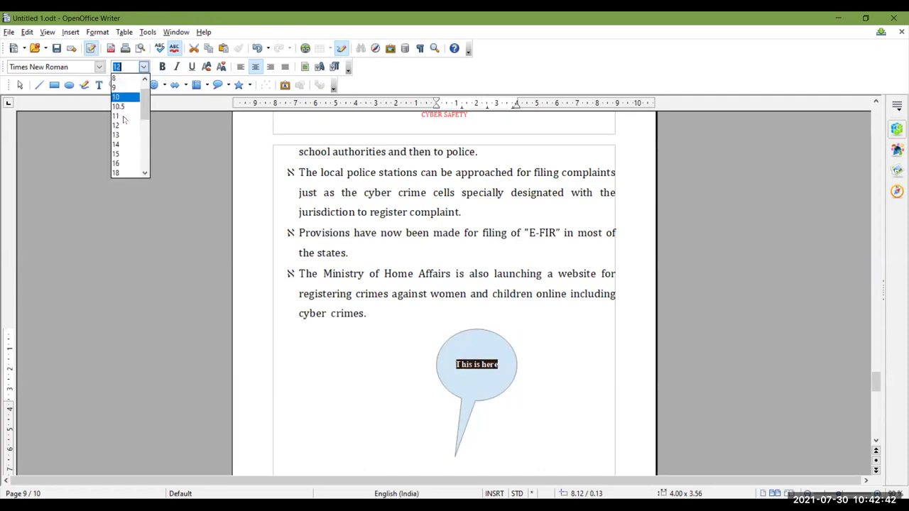
pyautogui.click(116, 170)
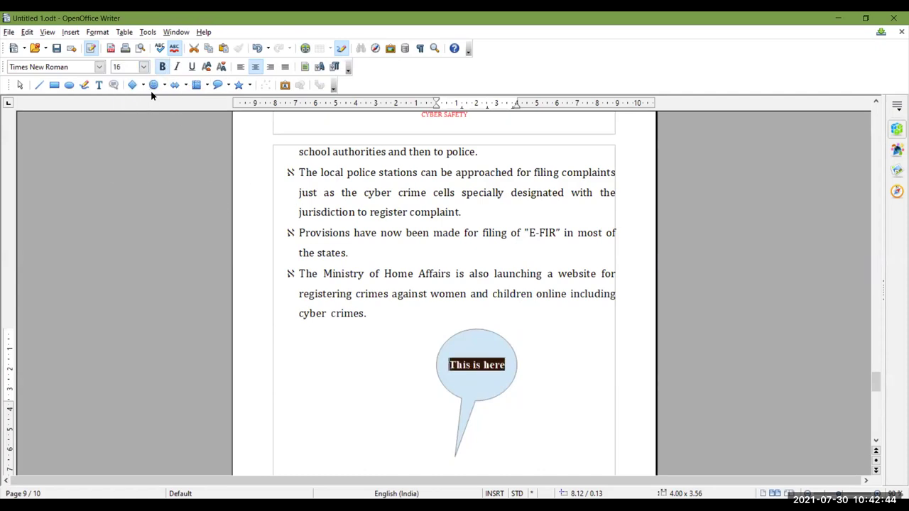
pyautogui.click(99, 67)
pyautogui.scroll(-20, 57, 135)
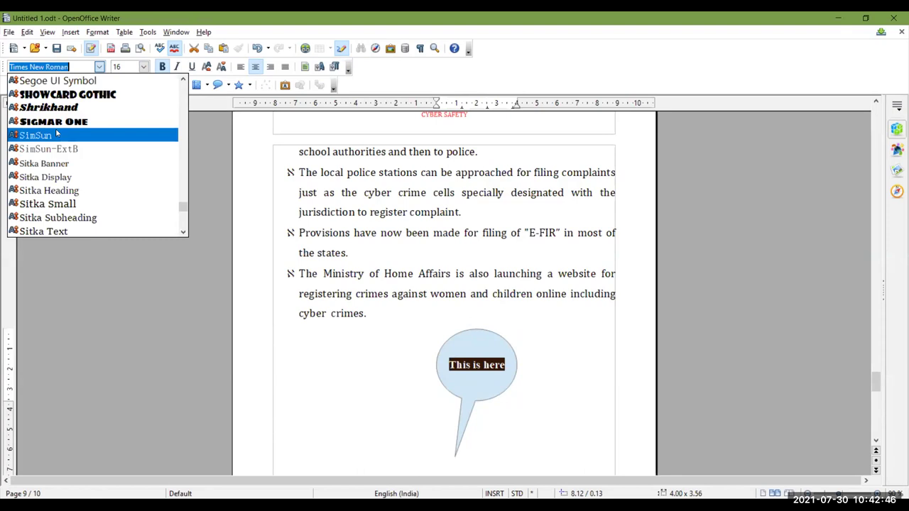
pyautogui.click(57, 94)
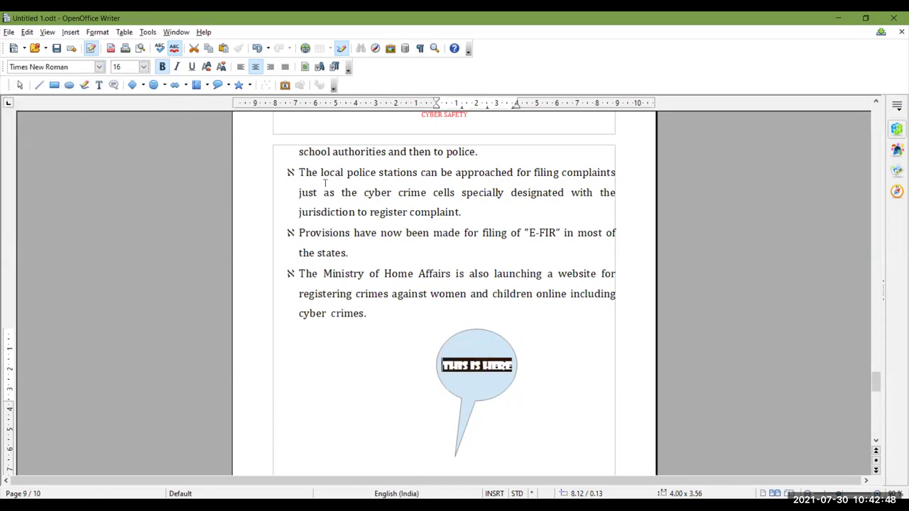
pyautogui.click(451, 405)
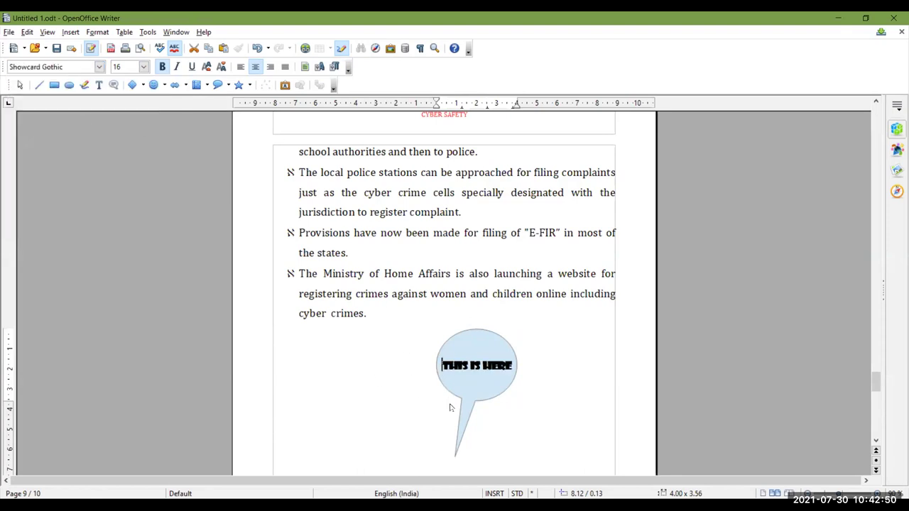
# Enlarge the callout to about 6.06 x 4.62 cm and deselect it.
pyautogui.moveTo(436, 329); pyautogui.dragTo(395, 307)
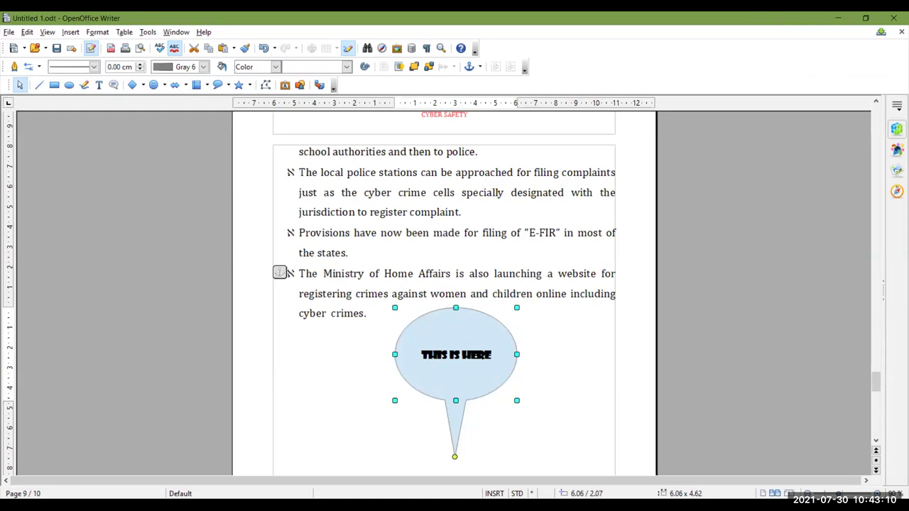
pyautogui.click(298, 402)
pyautogui.press('Escape')
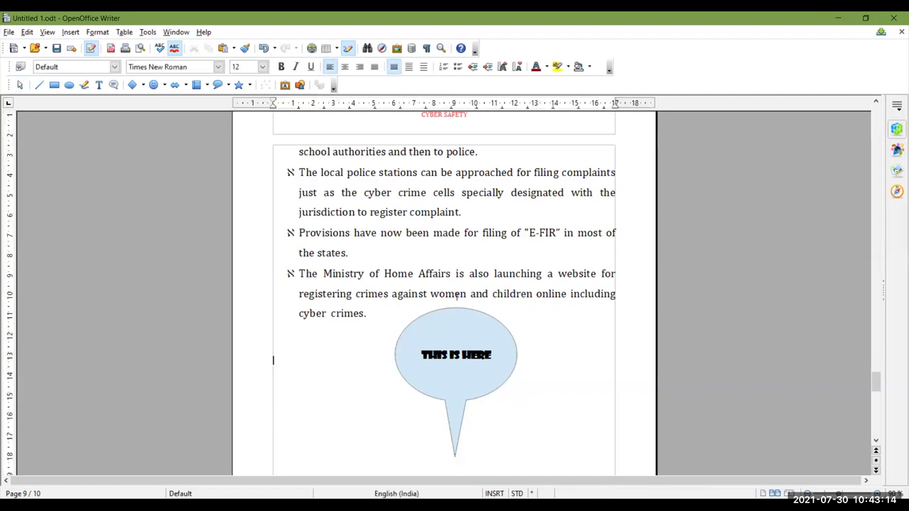
# Open the print settings for the document and try out the number of copies, ending at 1.
pyautogui.click(8, 32)
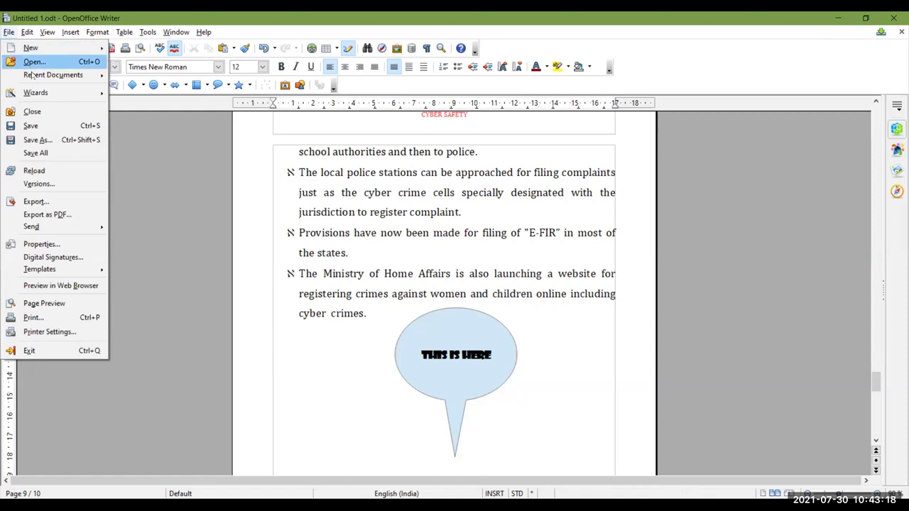
pyautogui.click(59, 317)
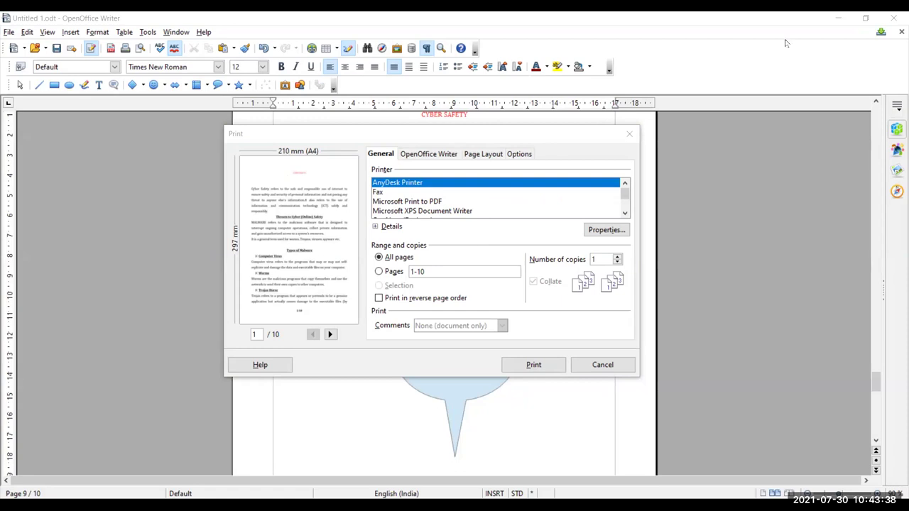
pyautogui.click(445, 248)
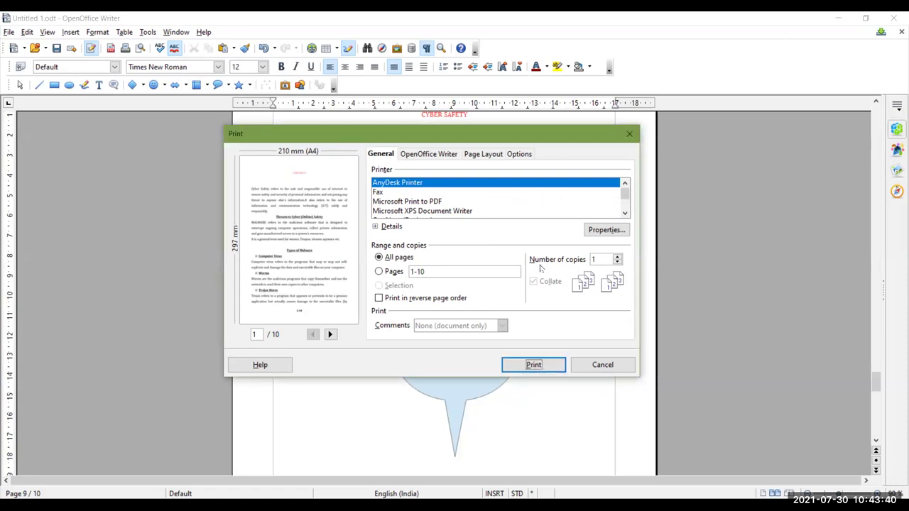
pyautogui.click(619, 260)
pyautogui.click(618, 261)
pyautogui.click(617, 263)
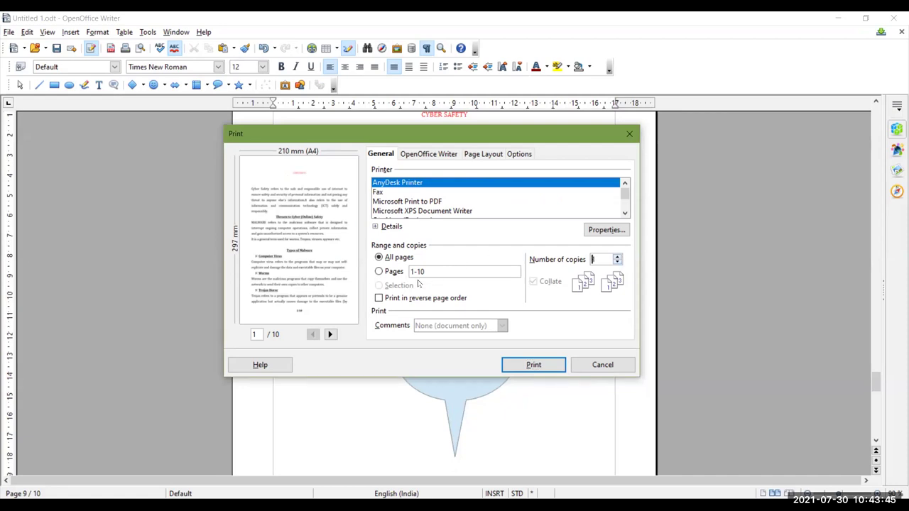
# Restrict printing to specific pages instead of all pages, trying page lists such as 1, 5, 7.
pyautogui.click(395, 272)
pyautogui.click(435, 272)
pyautogui.write('1,')
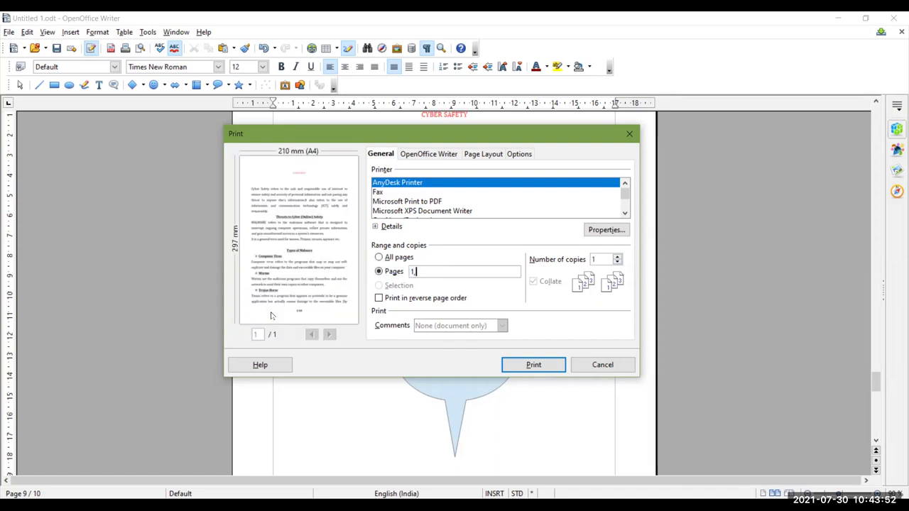
pyautogui.write(' 5,7')
pyautogui.press('BackSpace')
pyautogui.press('BackSpace')
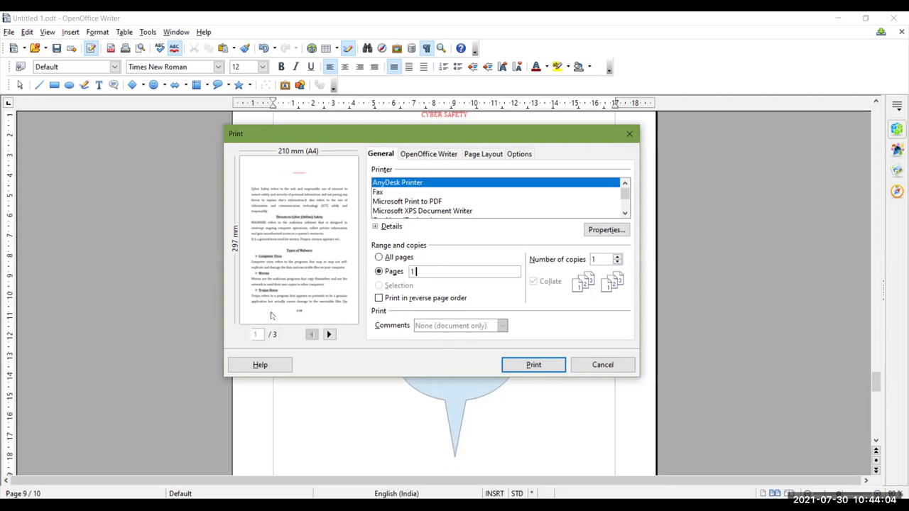
pyautogui.write('5, 9')
# Replace the list of pages to print with 3, 6, 7.
pyautogui.press('BackSpace')
pyautogui.press('BackSpace')
pyautogui.press('BackSpace')
pyautogui.press('BackSpace')
pyautogui.press('BackSpace')
pyautogui.write('3, 6,')
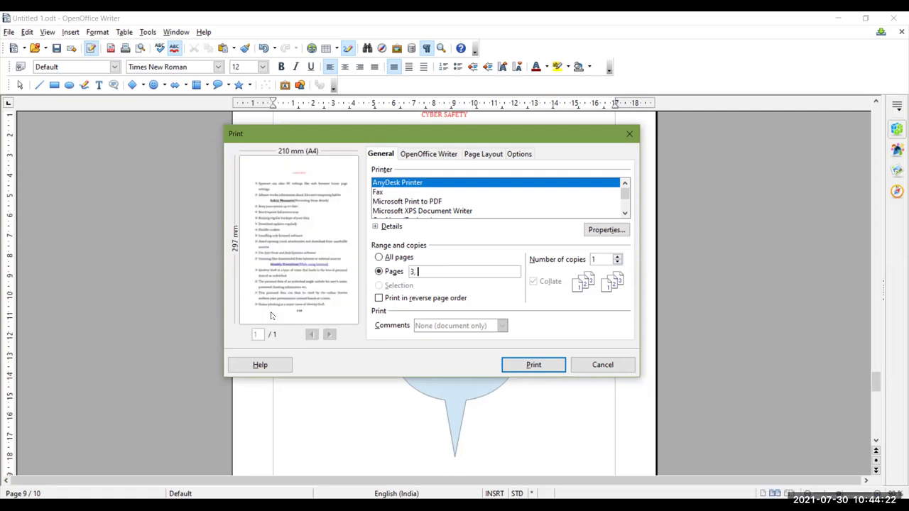
pyautogui.write(' 7')
# Change the list of pages to print to 3, 6 - 8, and dismiss the print settings without printing.
pyautogui.press('BackSpace')
pyautogui.press('BackSpace')
pyautogui.press('BackSpace')
pyautogui.write('=3, 6')
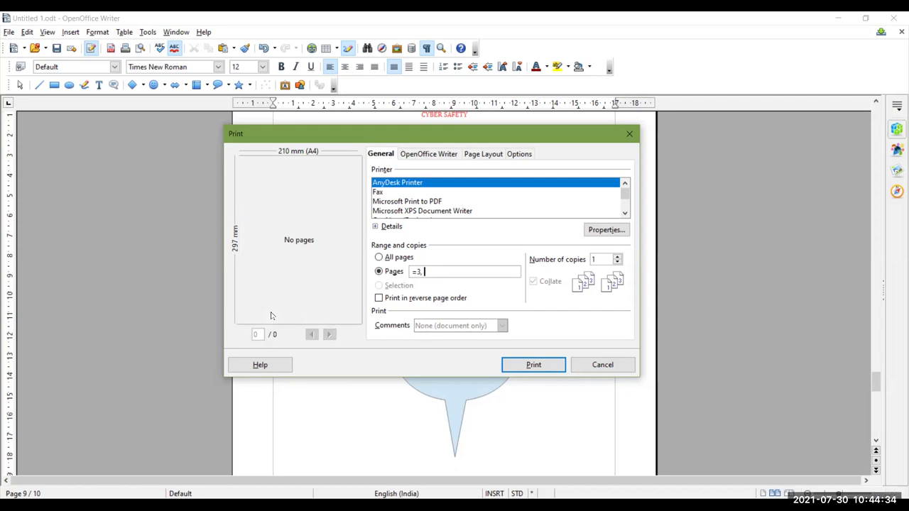
pyautogui.write(' - 8')
pyautogui.press('Delete')
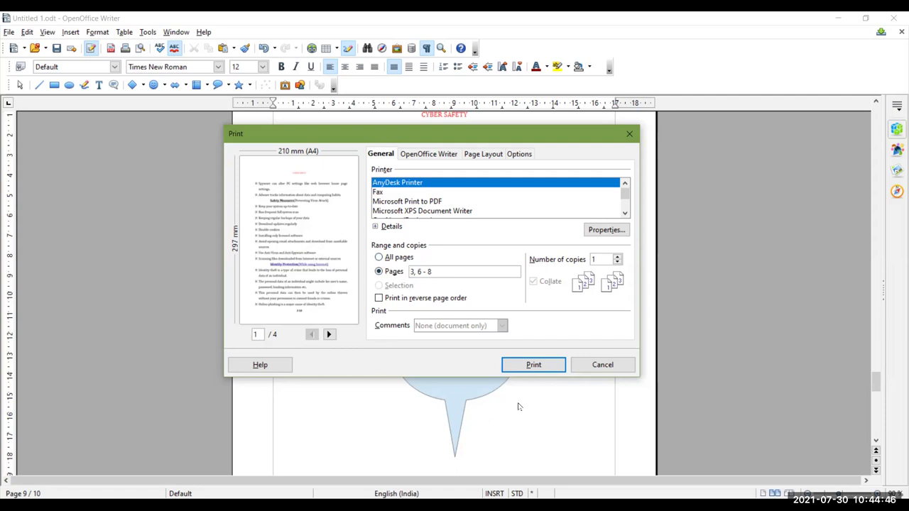
pyautogui.click(587, 366)
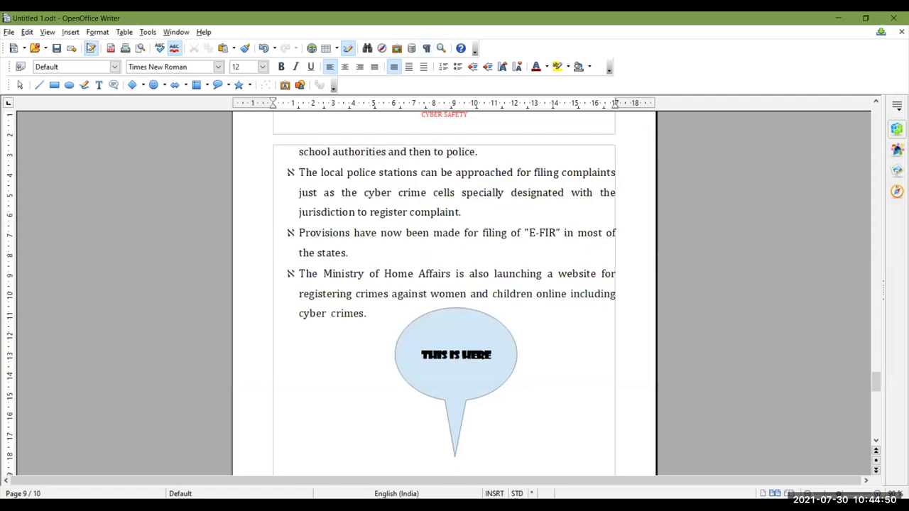
# Preview the document's page layout from the first page and return to editing.
pyautogui.click(9, 32)
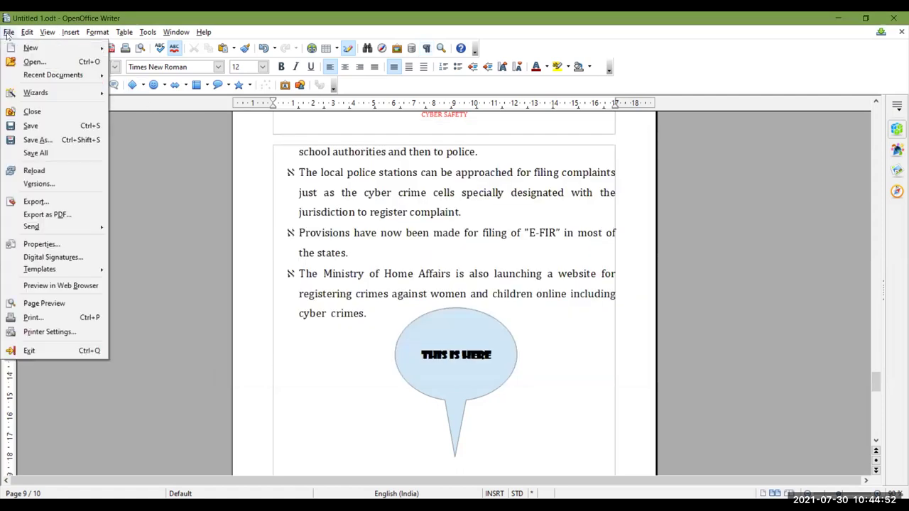
pyautogui.click(62, 304)
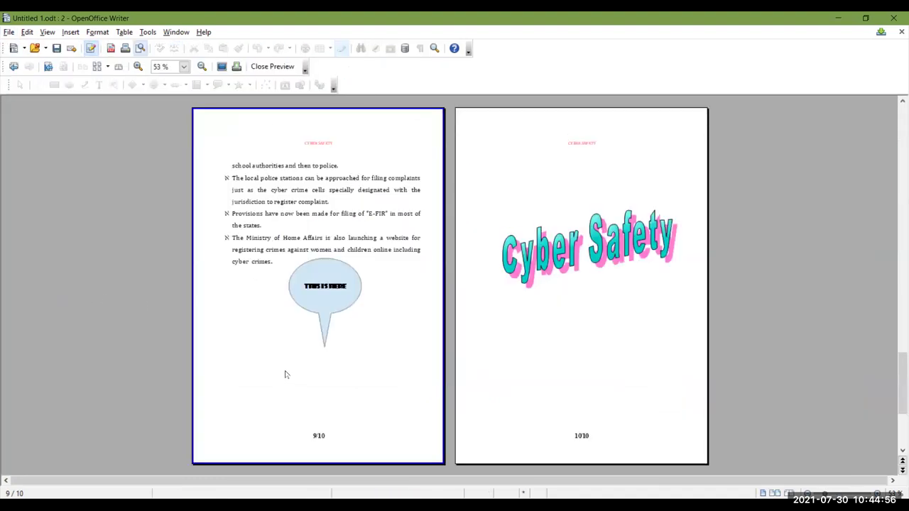
pyautogui.hotkey('ctrl', 'Home')
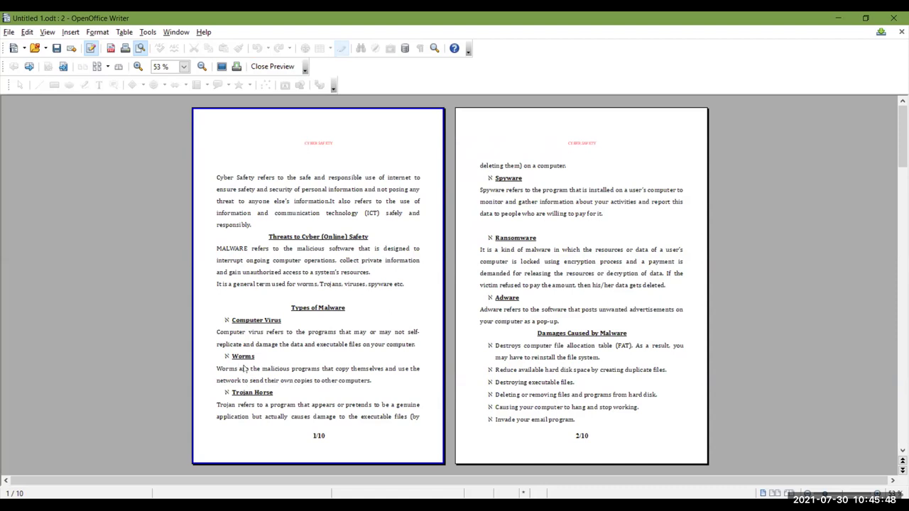
pyautogui.click(275, 66)
# Delete the blank line above the Ransomware heading on page 2.
pyautogui.scroll(10, 355, 263)
pyautogui.scroll(20, 346, 284)
pyautogui.scroll(10, 346, 284)
pyautogui.scroll(-6, 341, 291)
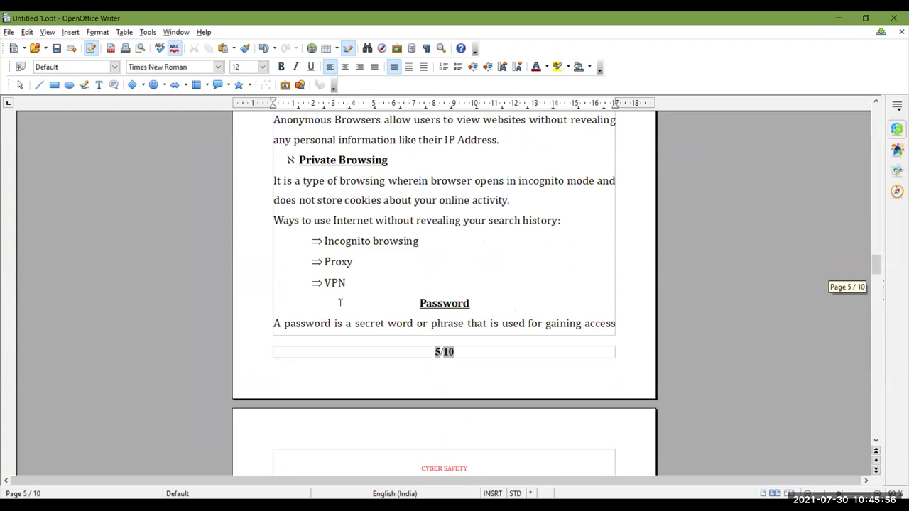
pyautogui.scroll(10, 368, 284)
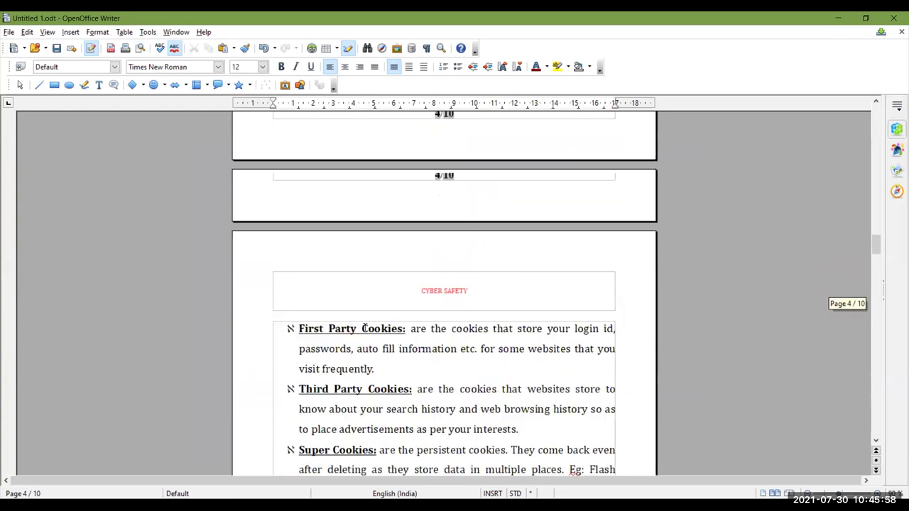
pyautogui.scroll(12, 364, 328)
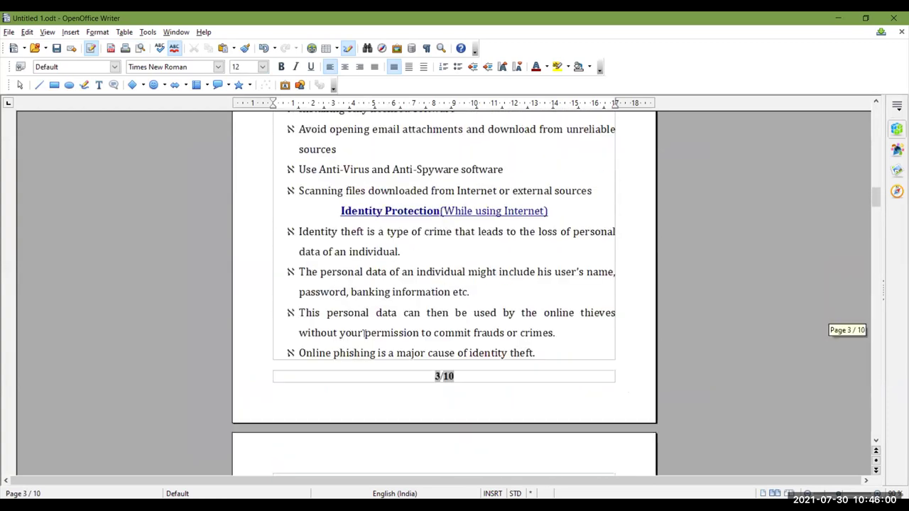
pyautogui.scroll(12, 364, 333)
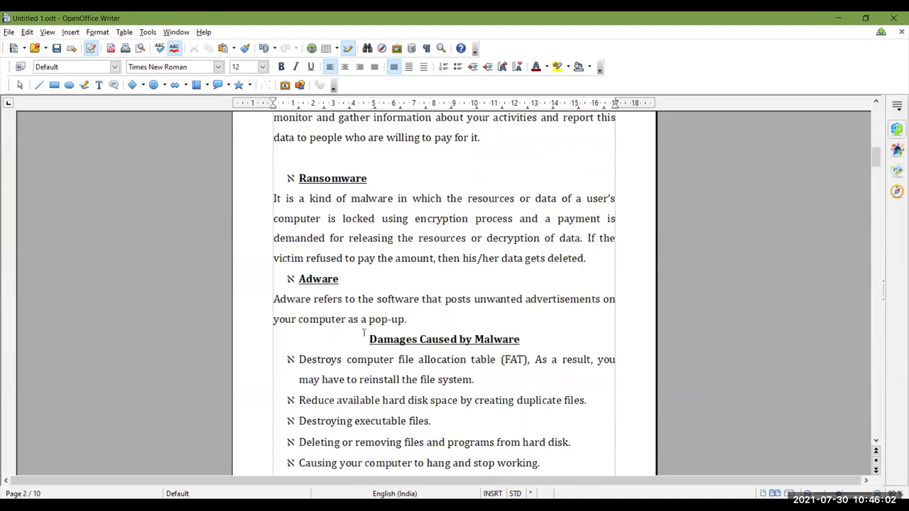
pyautogui.scroll(-2, 351, 357)
pyautogui.click(305, 341)
pyautogui.press('Delete')
# Delete the blank line above the Types of Malware heading on page 1.
pyautogui.scroll(8, 333, 371)
pyautogui.hotkey('ctrl', 'z')
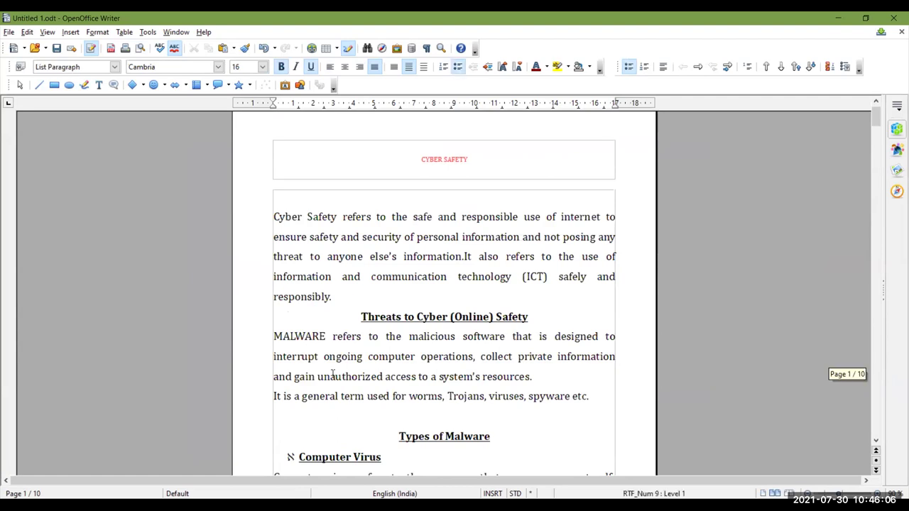
pyautogui.scroll(-4, 335, 367)
pyautogui.press('Delete')
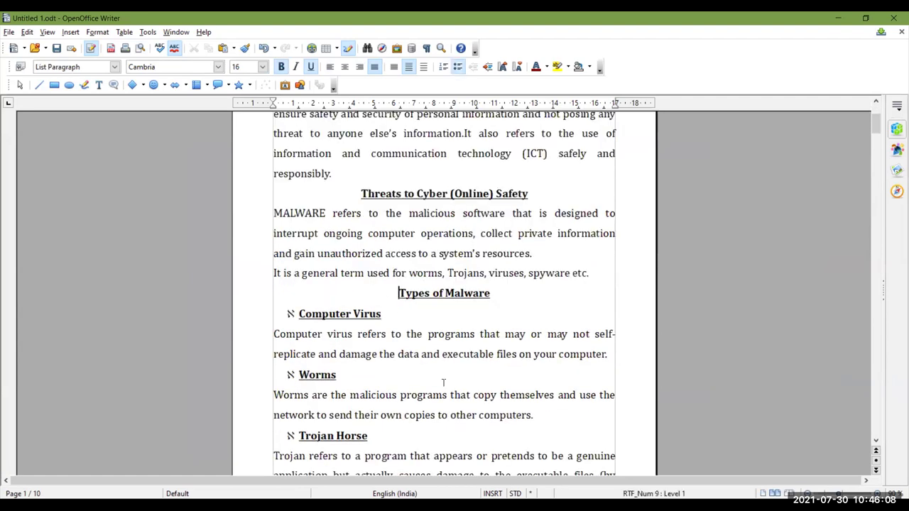
# Reopen the page preview, browse from the first pages through pages 7 and 8, and close the preview.
pyautogui.scroll(-6, 424, 389)
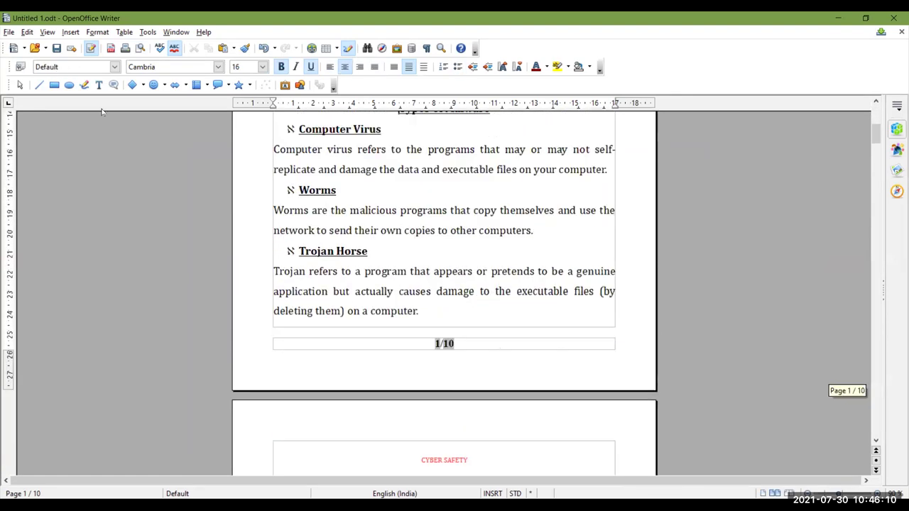
pyautogui.click(139, 49)
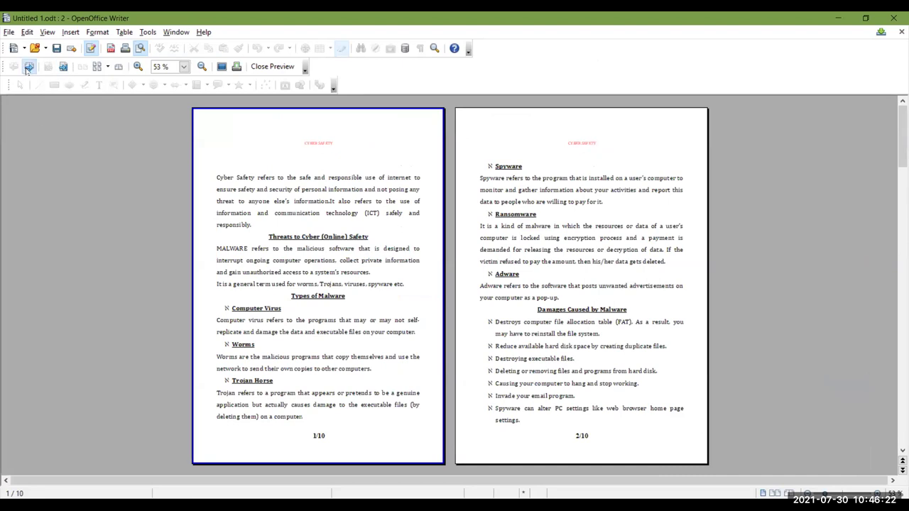
pyautogui.click(28, 67)
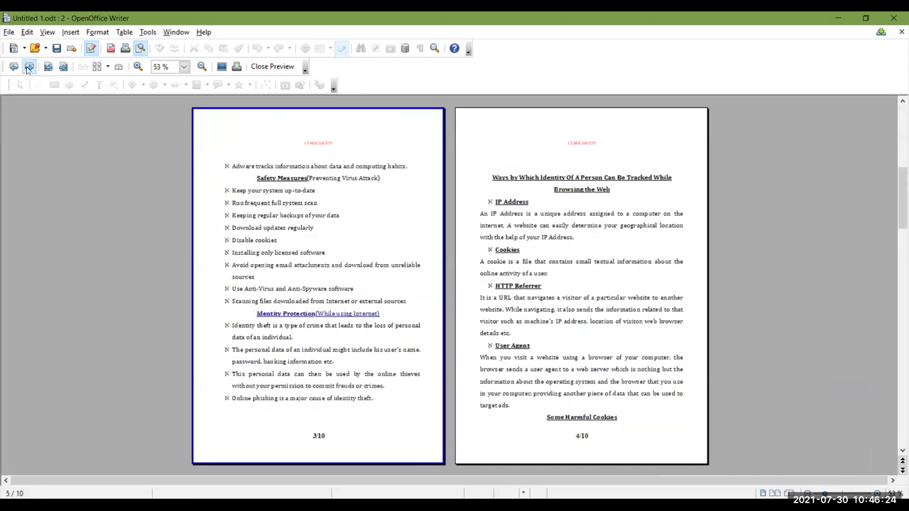
pyautogui.click(28, 67)
pyautogui.click(14, 67)
pyautogui.click(29, 66)
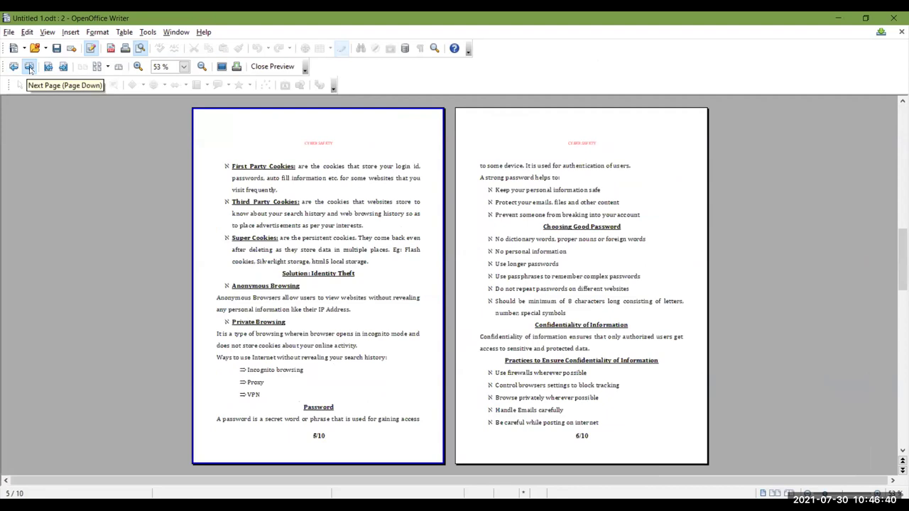
pyautogui.click(29, 66)
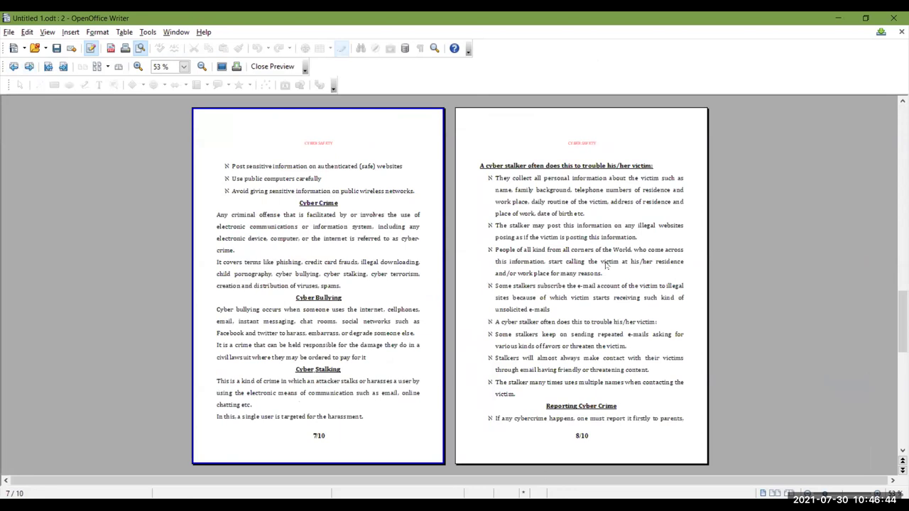
pyautogui.click(257, 69)
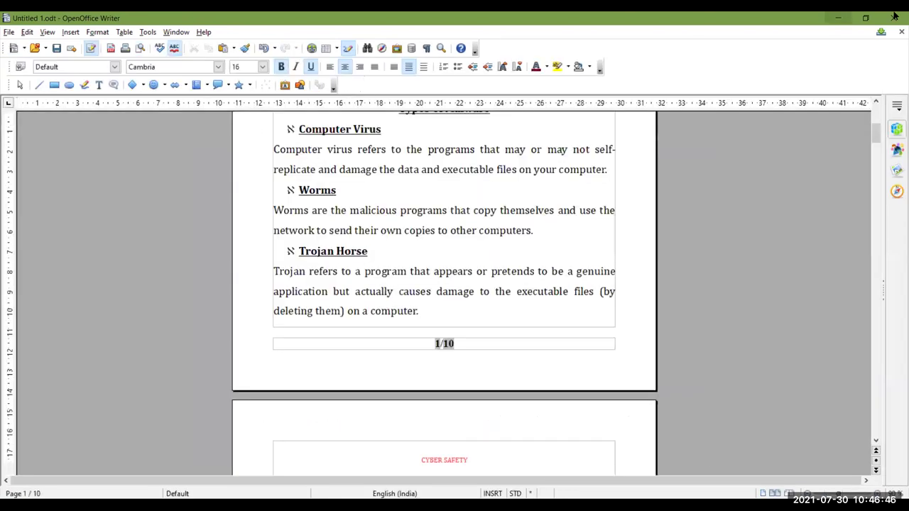